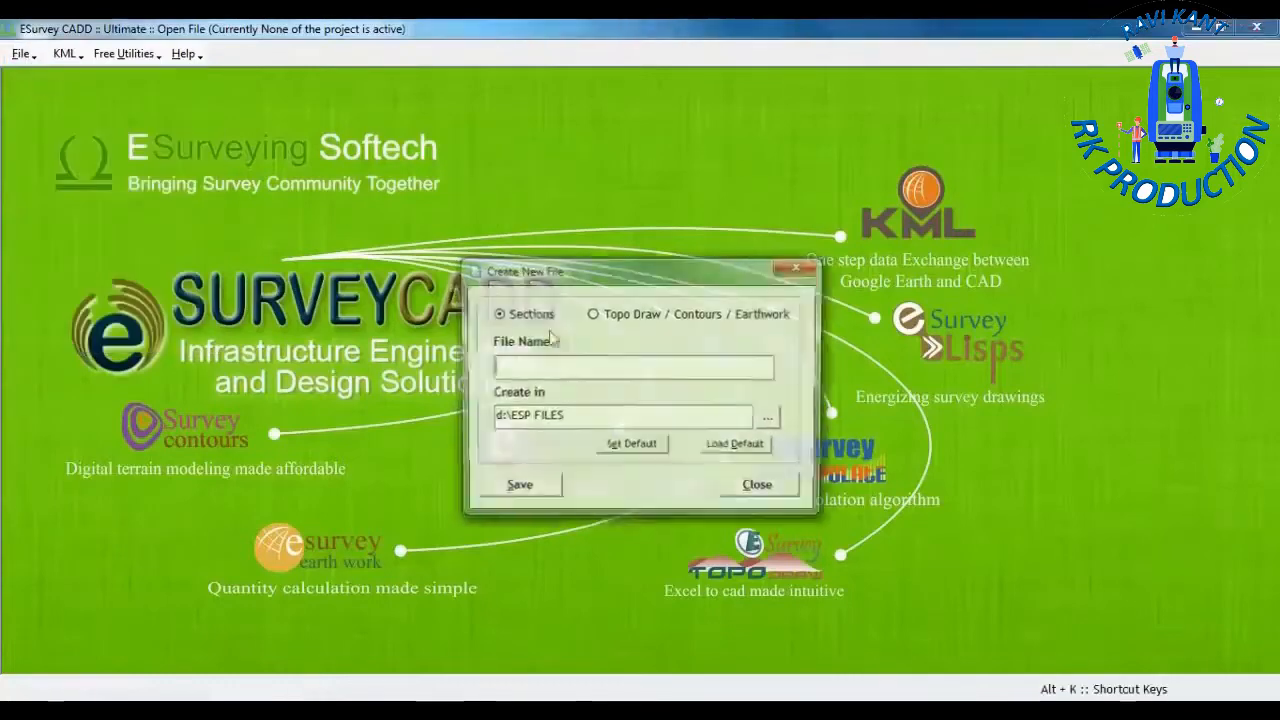
- Create a new Sections project file named Road Sample in d:\ESP FILES
type("R")
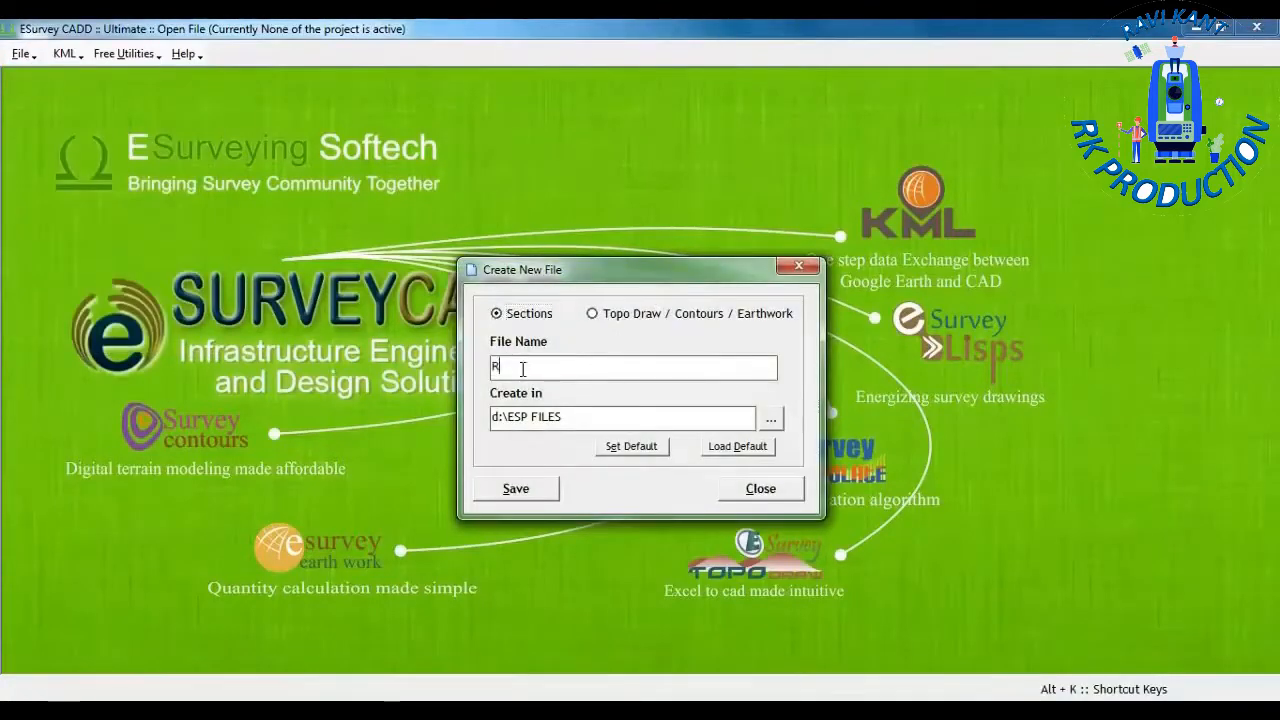
type("oad Sample")
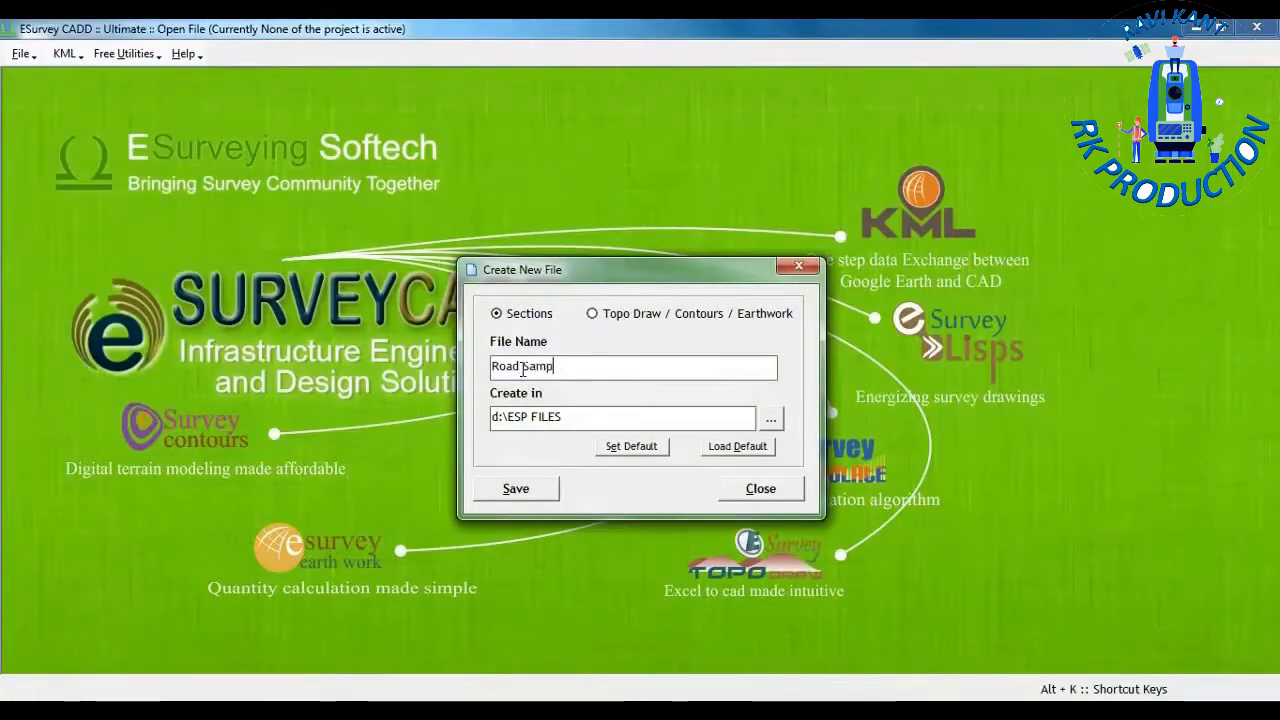
left_click(538, 491)
key("Return")
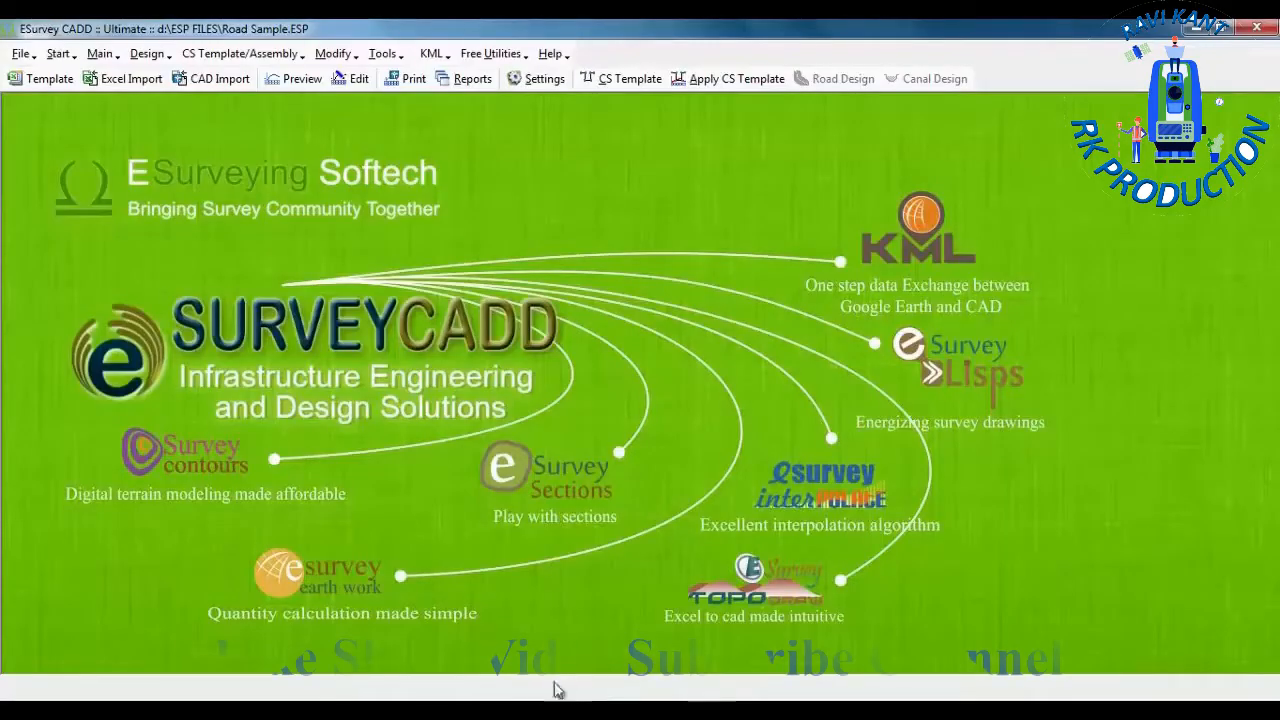
- Locate the sample FieldBook.xls in C:\ESurvey\ESurveyCADD\Sample and try to open it in Excel
left_click(545, 709)
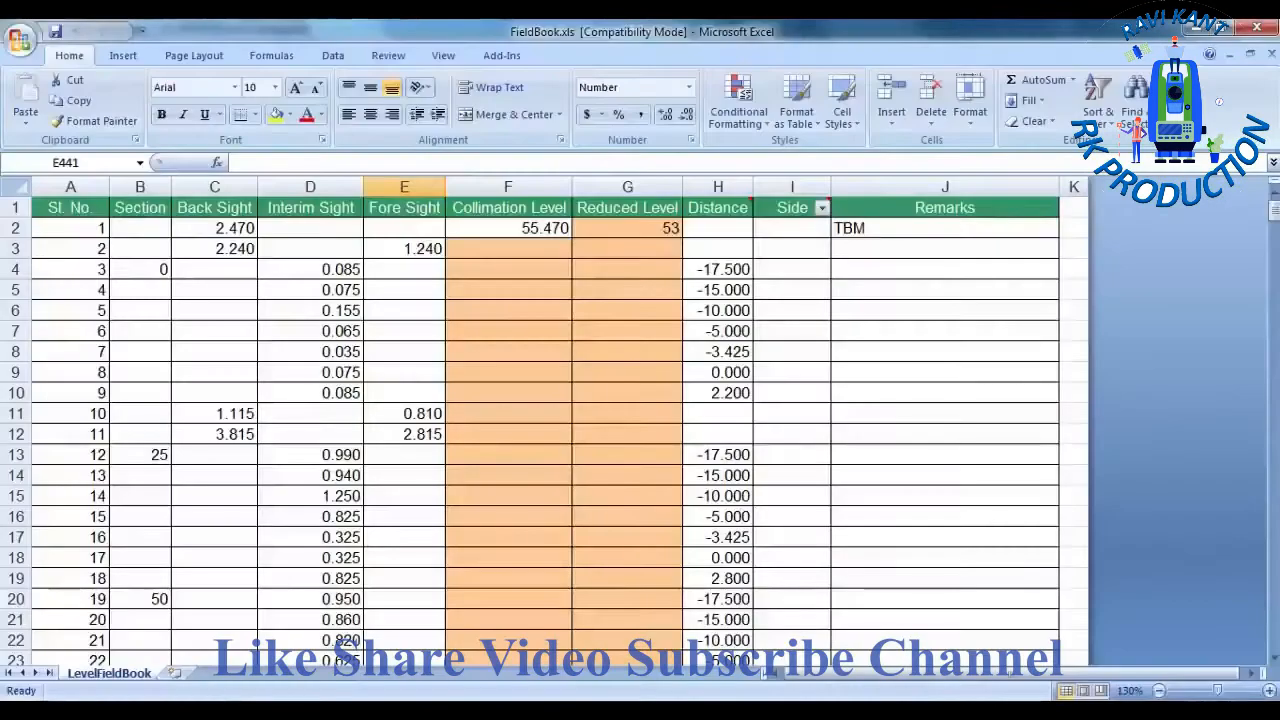
key("alt+Tab")
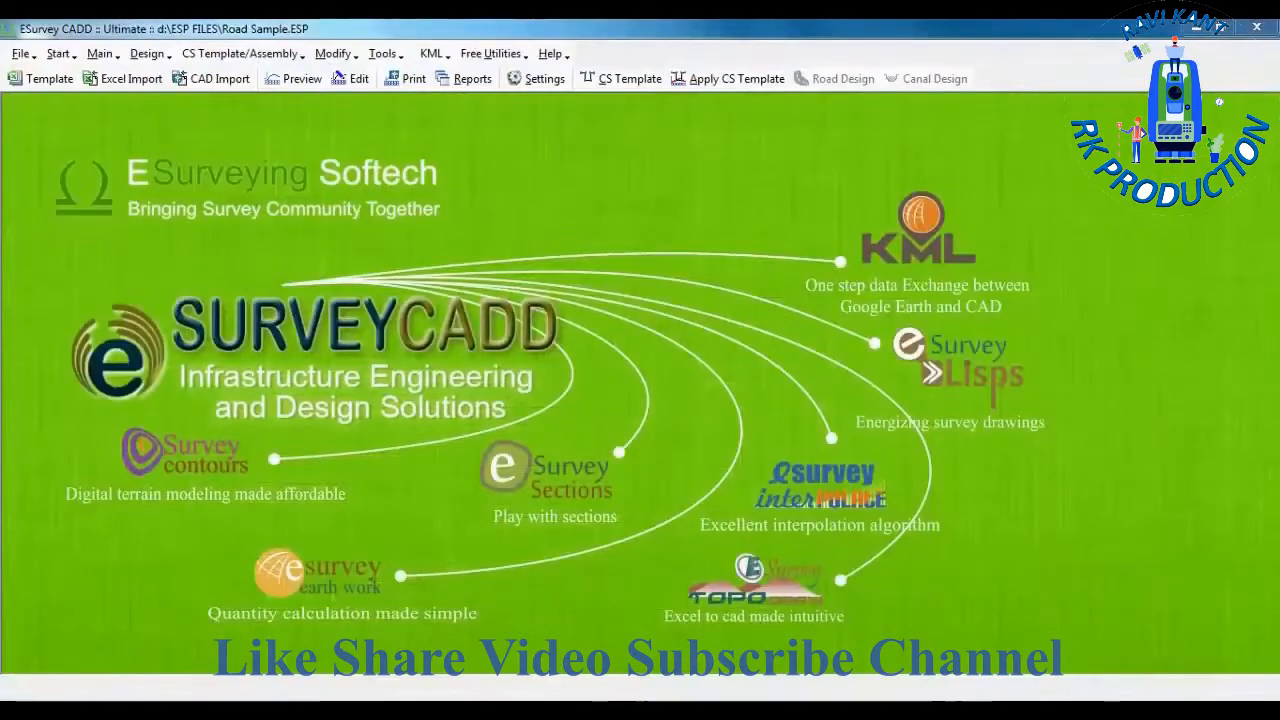
left_click(123, 710)
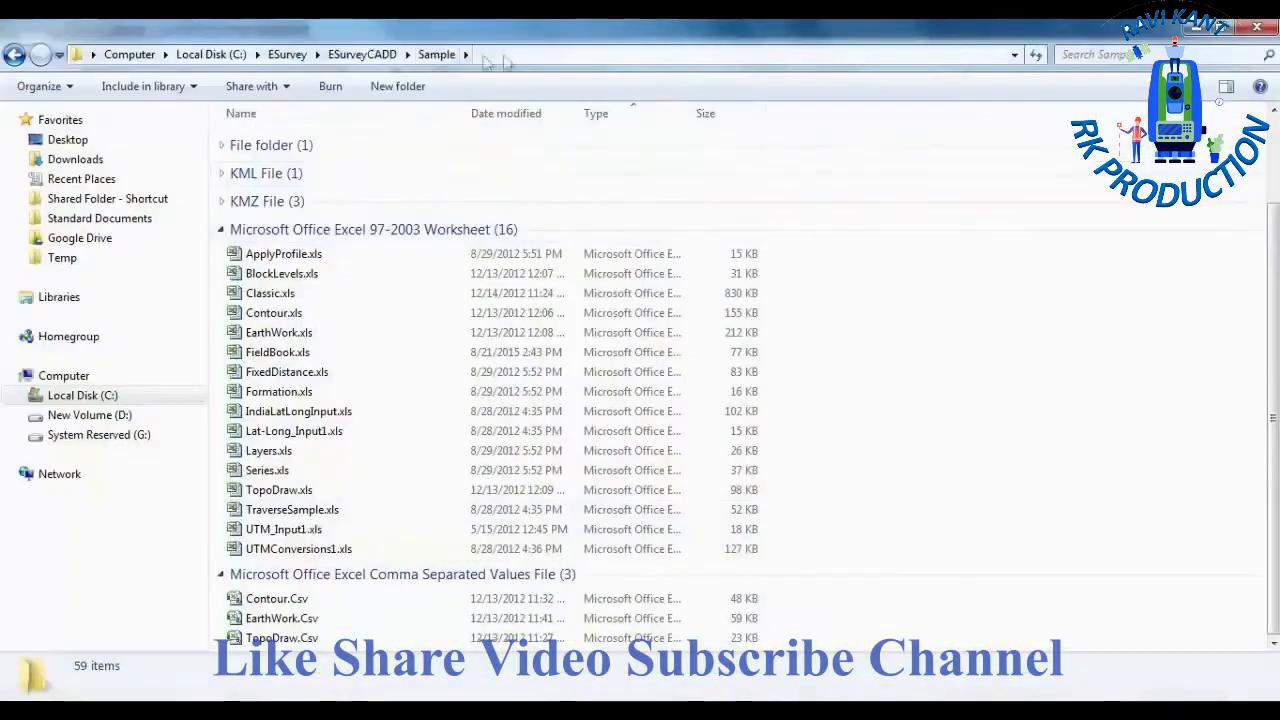
left_click(517, 52)
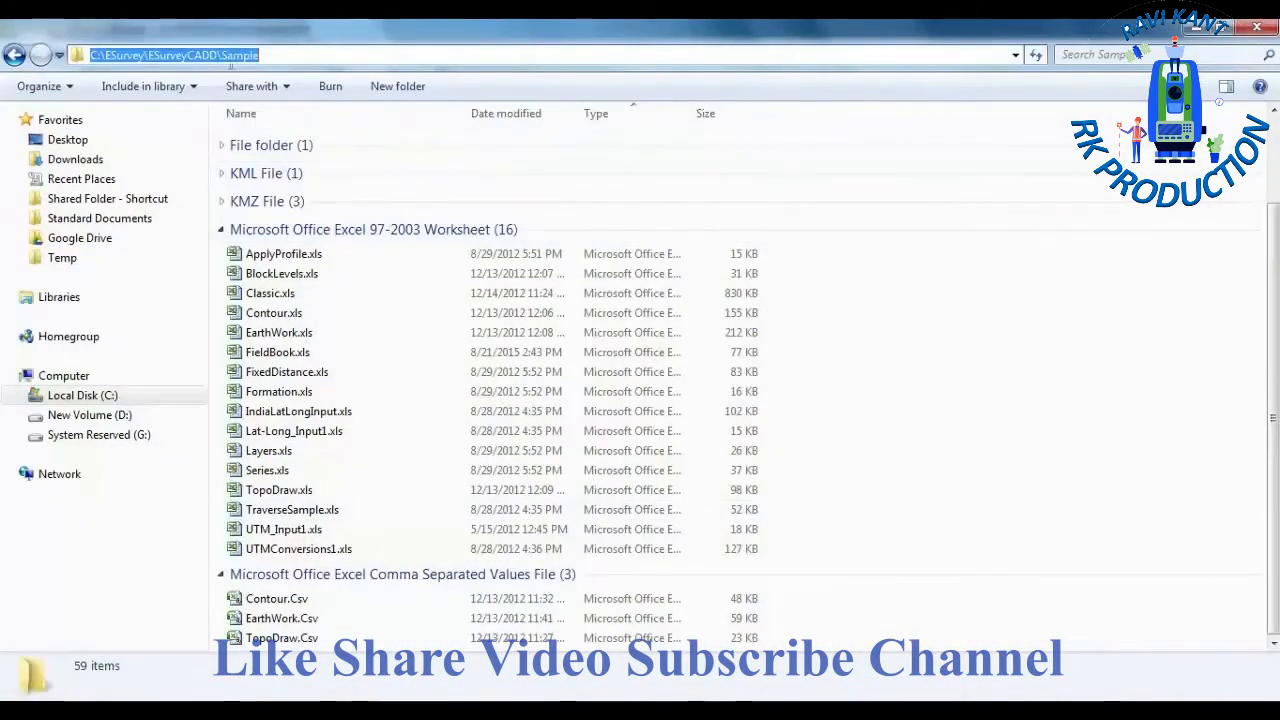
left_click(325, 355)
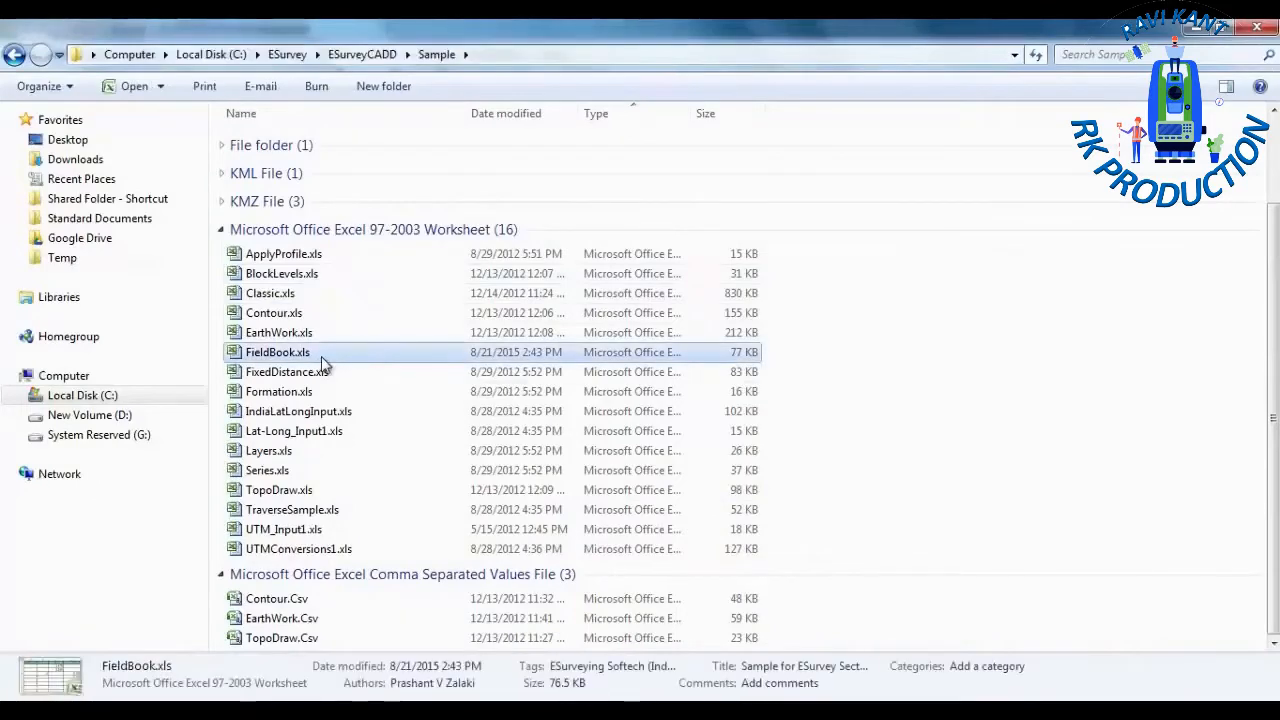
double_click(321, 357)
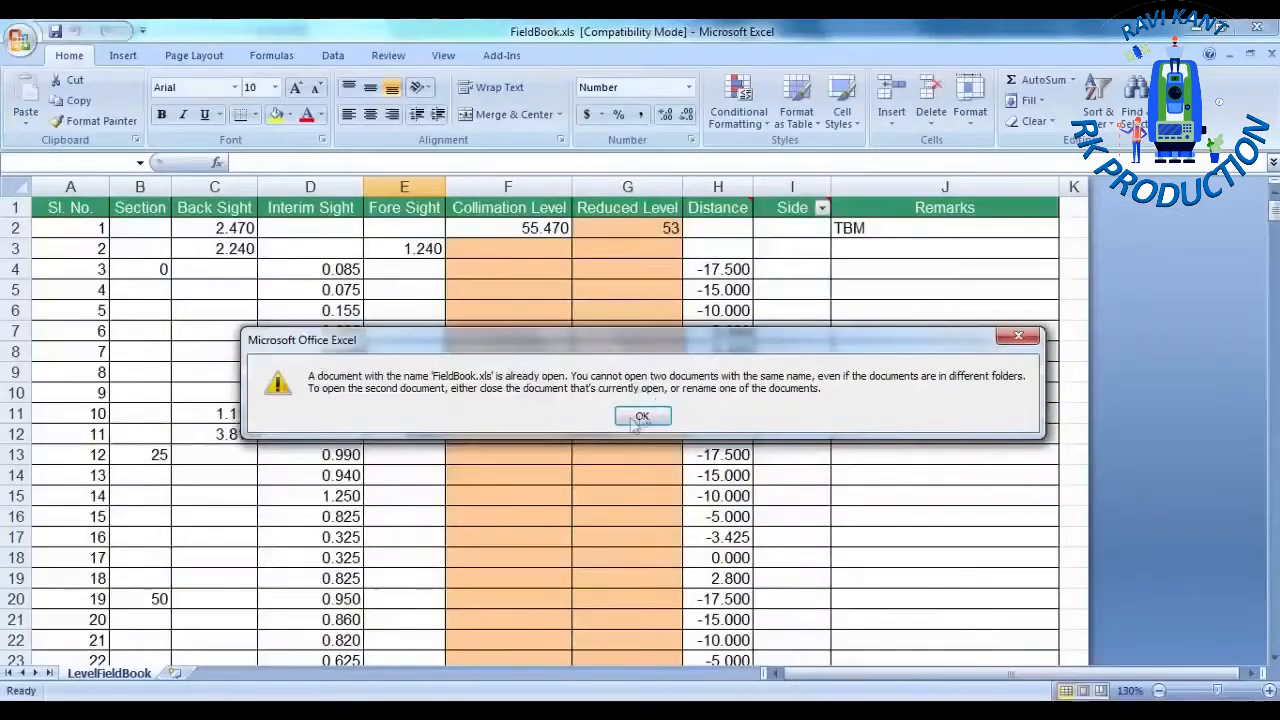
left_click(643, 414)
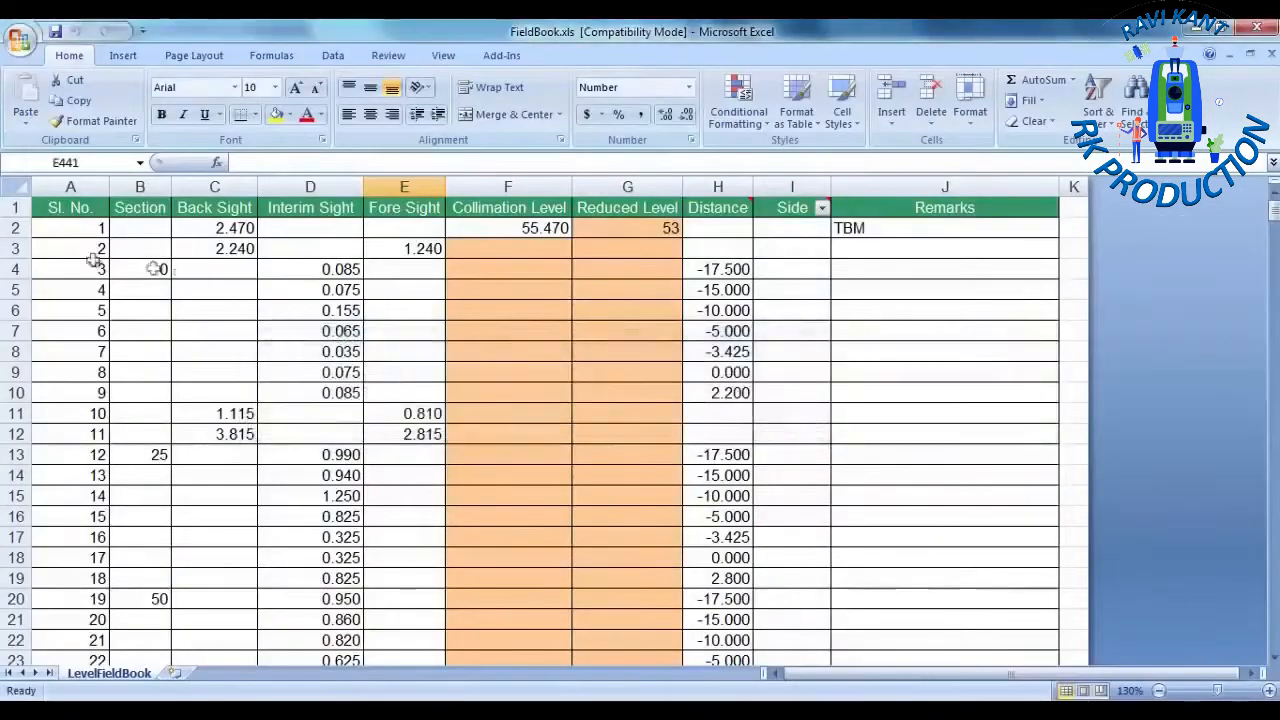
- Examine the field book's column headings, readings, distances and Reduced Level column in Excel, and return to ESurvey CADD
left_click(68, 244)
scroll(740, 326, "down", 1)
scroll(748, 329, "up", 1)
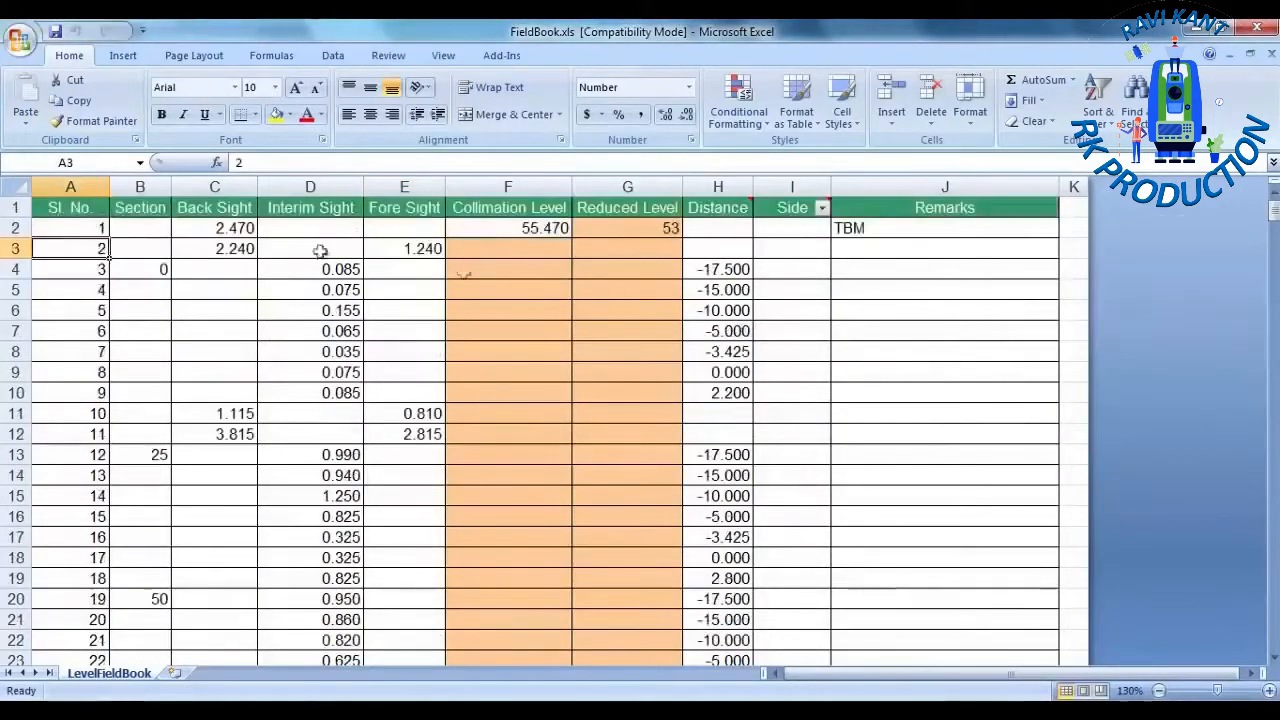
left_click(72, 208)
left_click(128, 208)
left_click(195, 208)
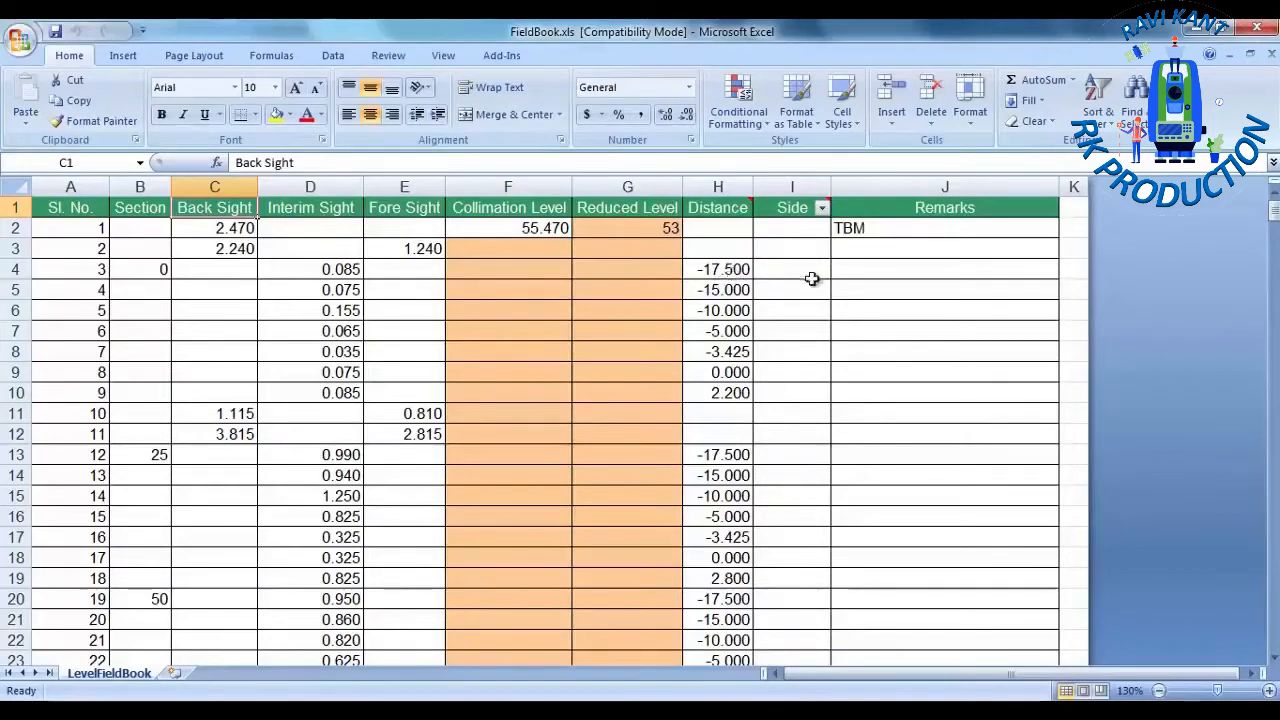
scroll(733, 270, "down", 2)
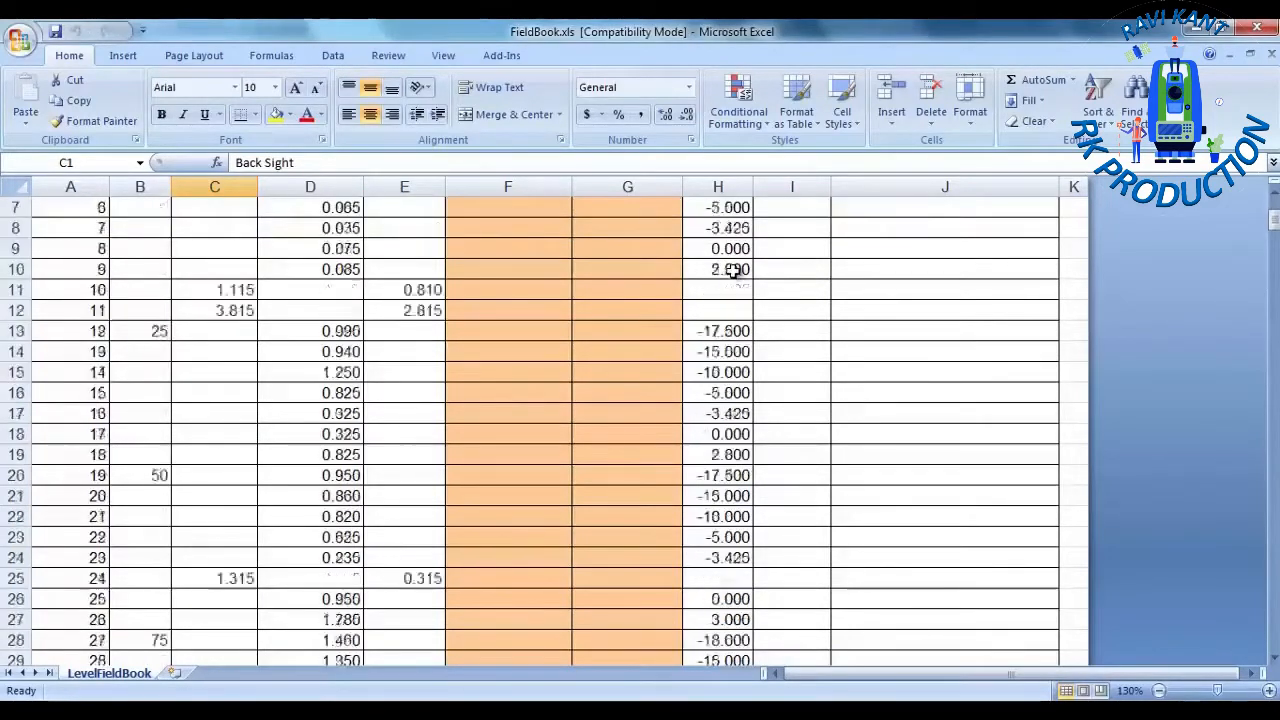
scroll(733, 270, "up", 2)
left_click_drag(627, 248, 629, 597)
left_click(627, 495)
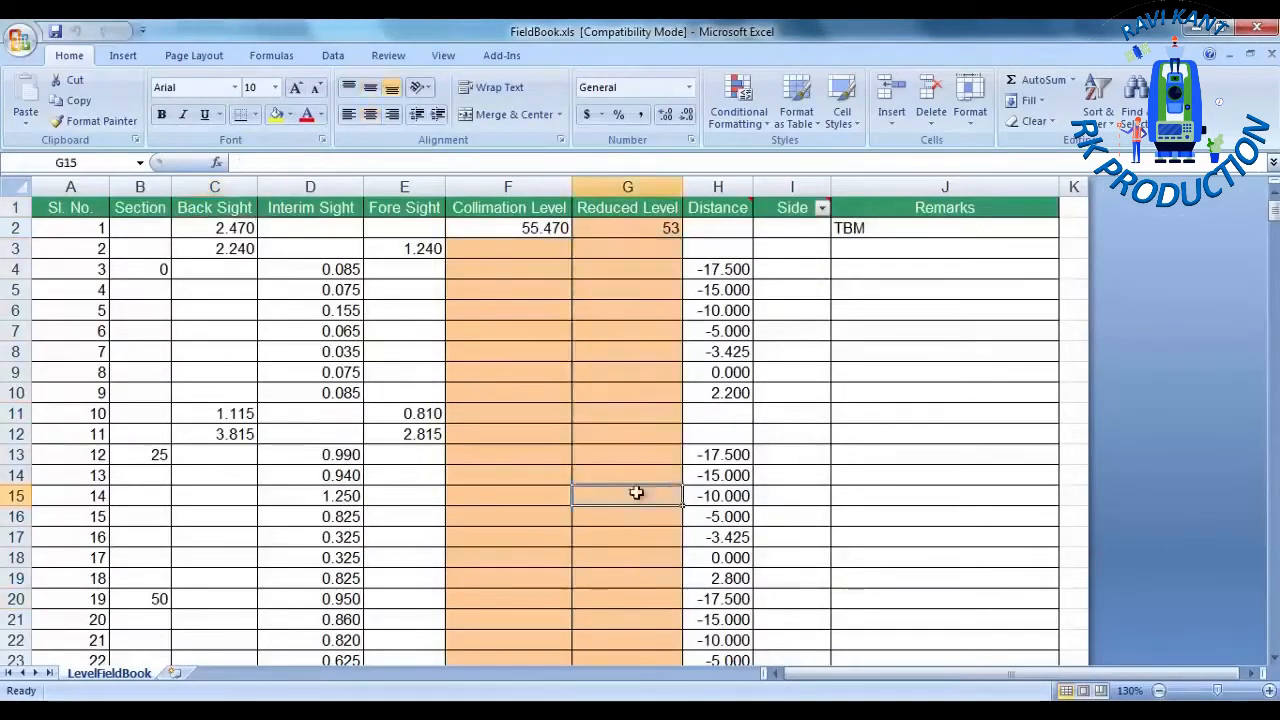
left_click(1195, 30)
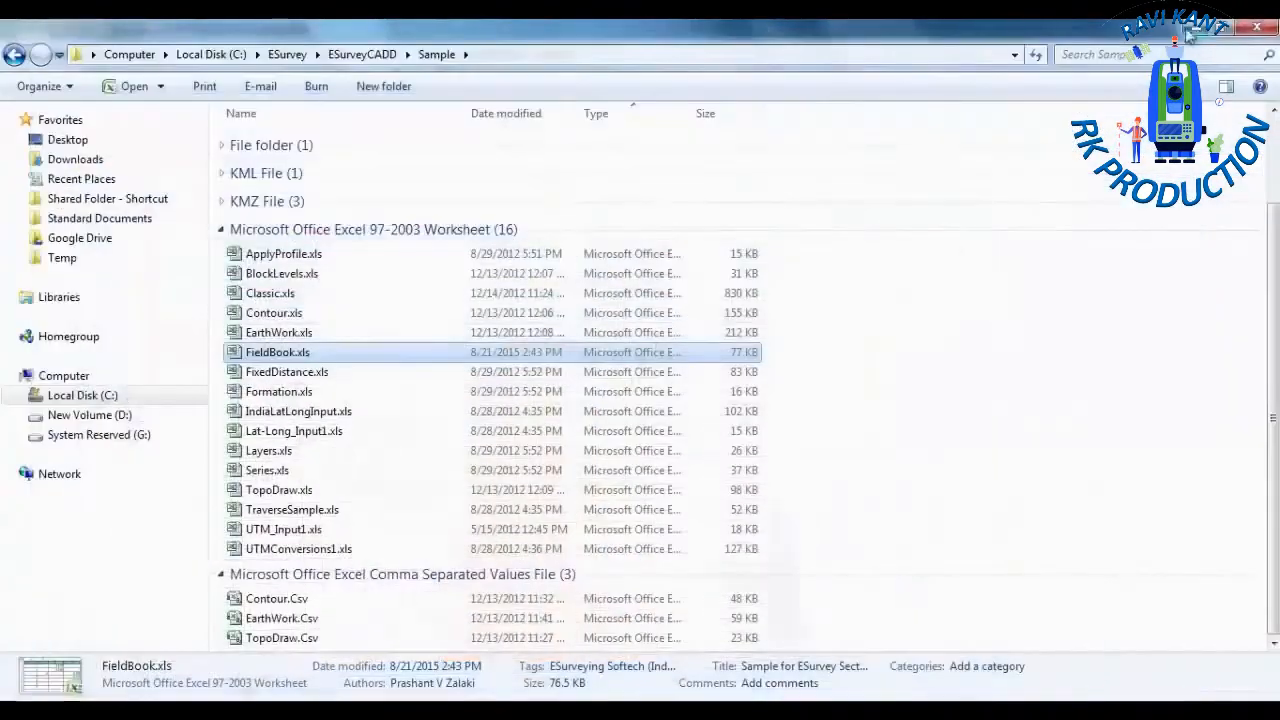
left_click(1192, 32)
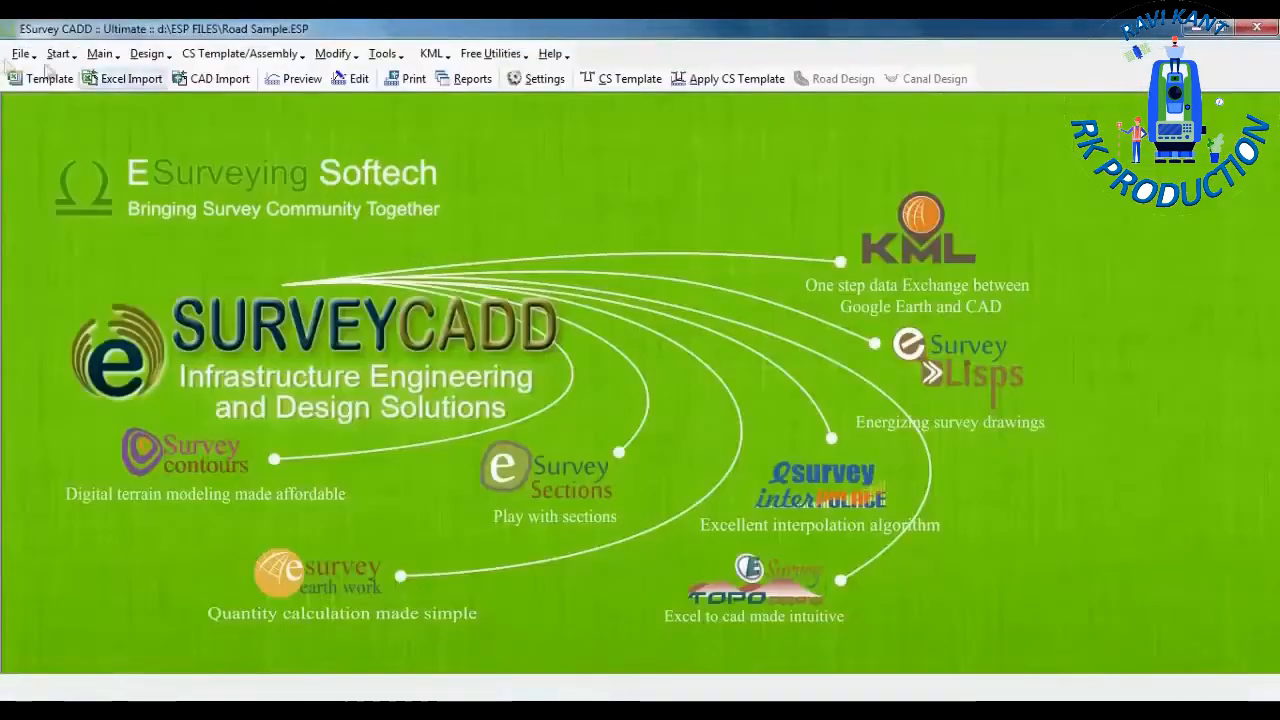
- Look through the cross-section template types Layers, Series, Classic, Fixed Distance and FieldBook without opening one
left_click(14, 80)
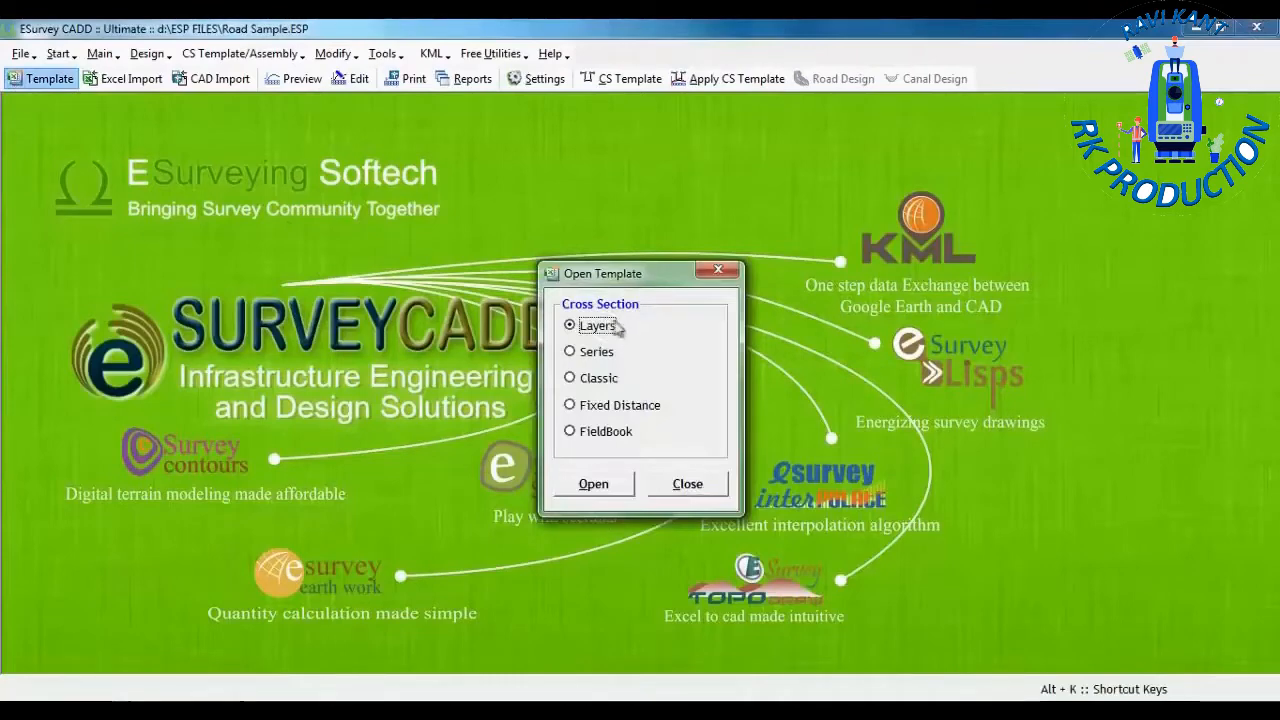
left_click(586, 354)
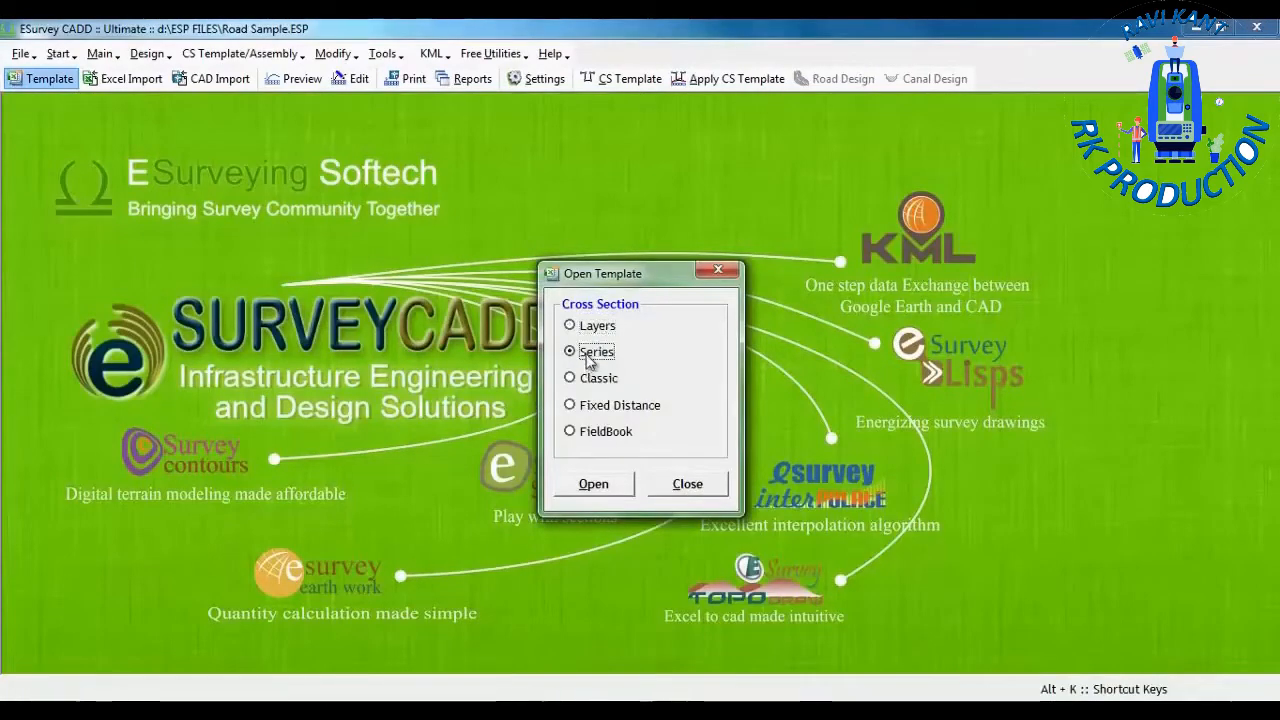
left_click(600, 382)
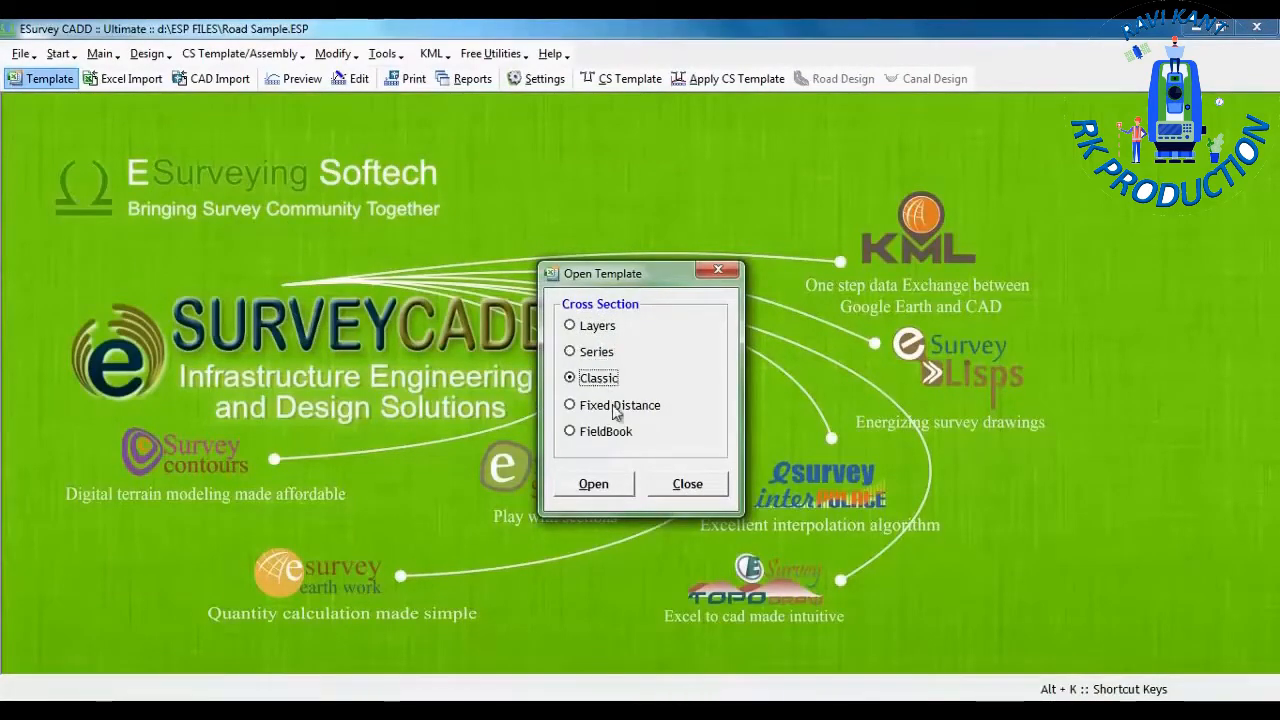
left_click(618, 406)
left_click(613, 438)
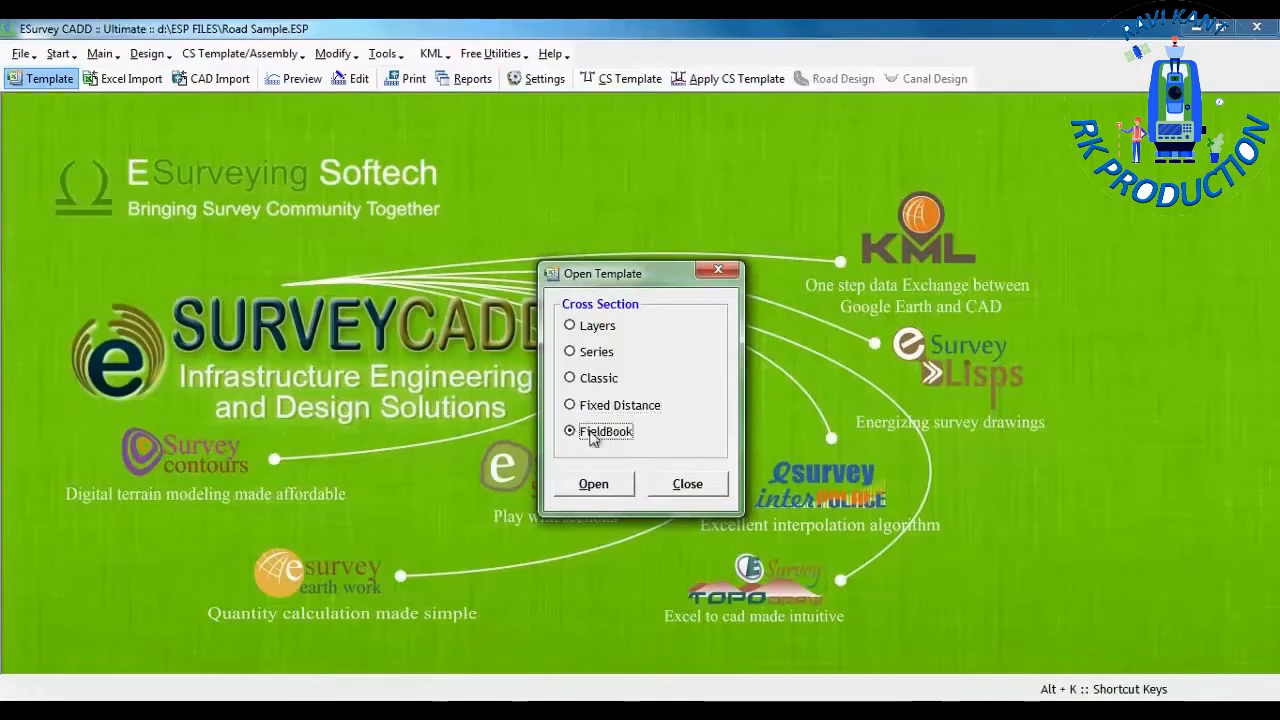
left_click(682, 484)
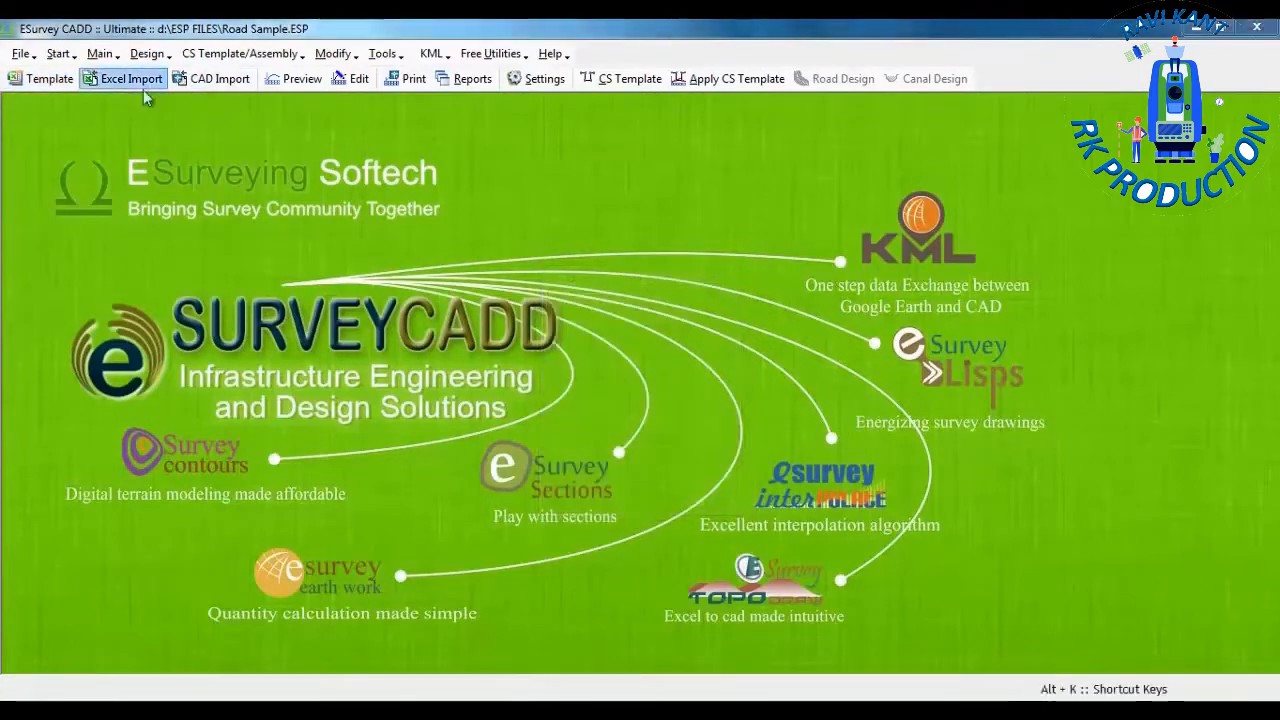
- Import the level data from FieldBook.xls on the Desktop into the project and close the import dialog
left_click(131, 79)
left_click(781, 384)
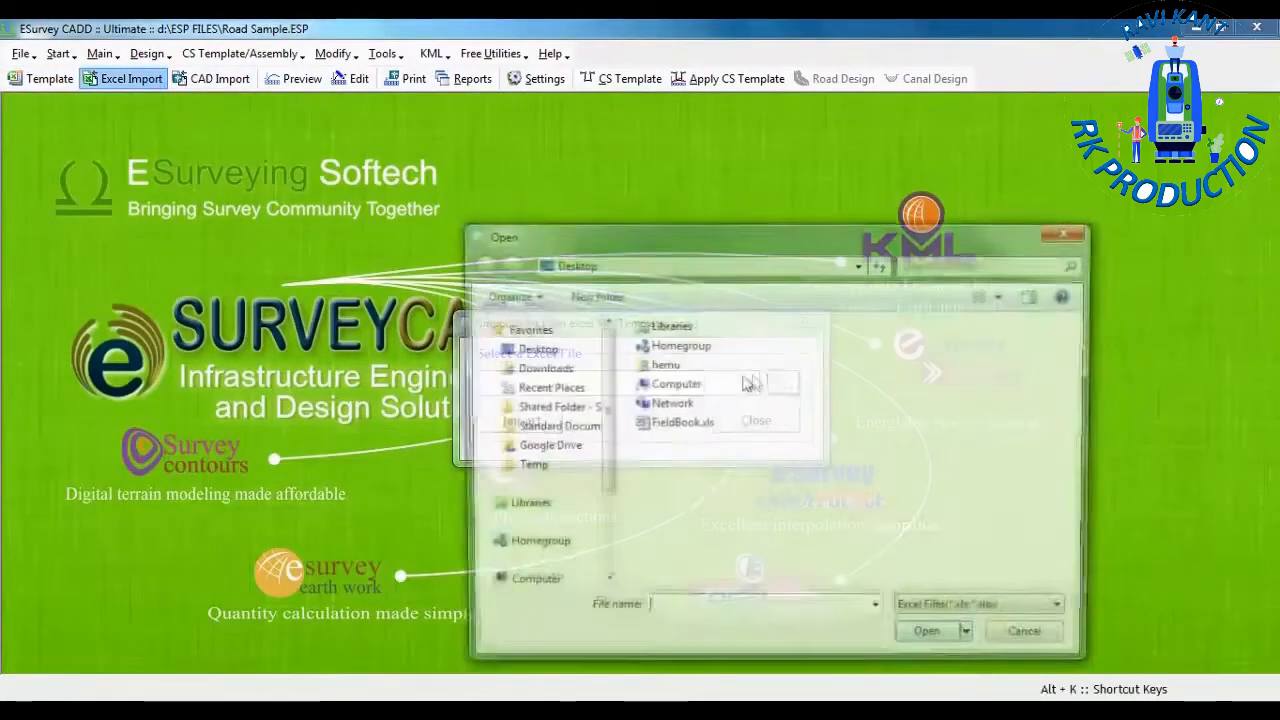
left_click(662, 428)
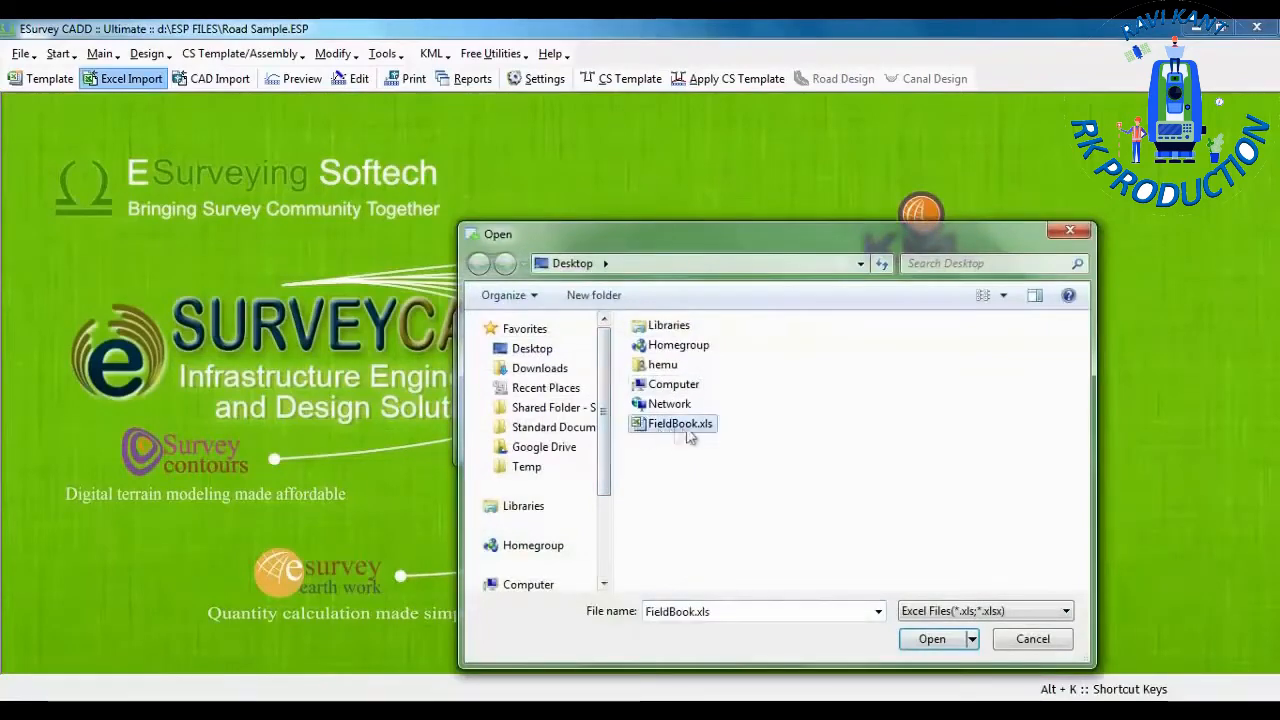
left_click(932, 639)
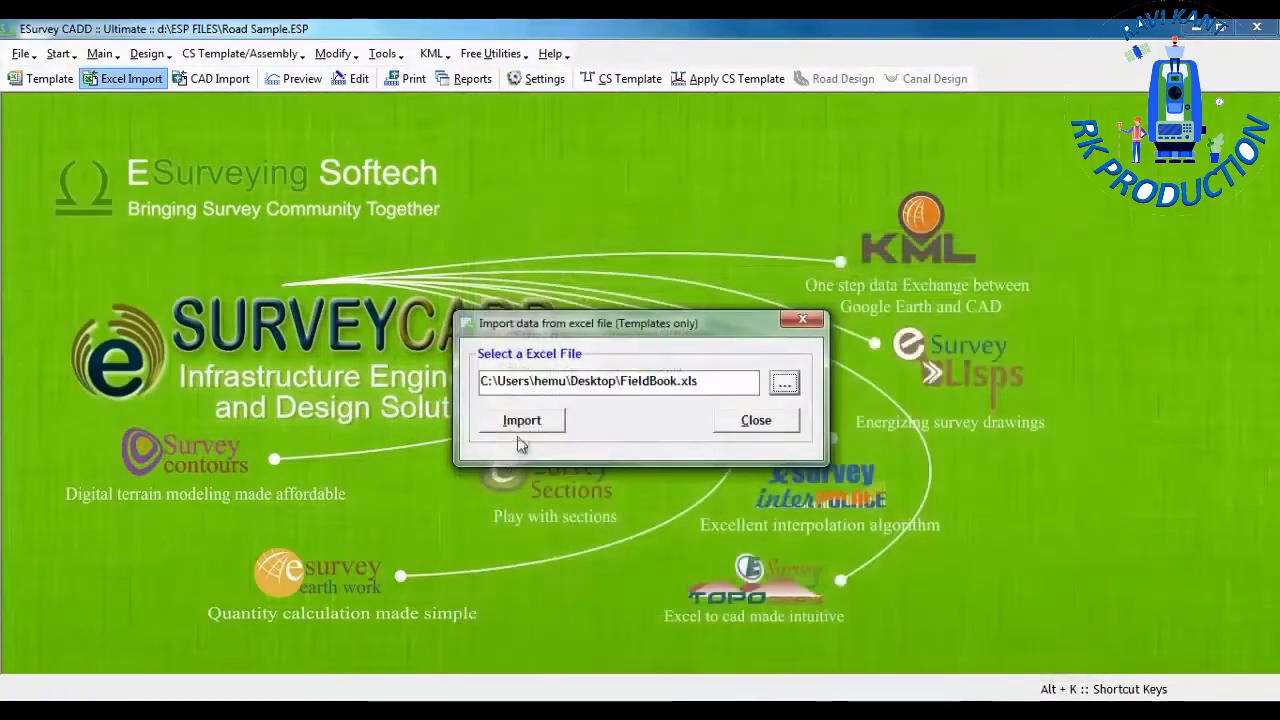
left_click(522, 424)
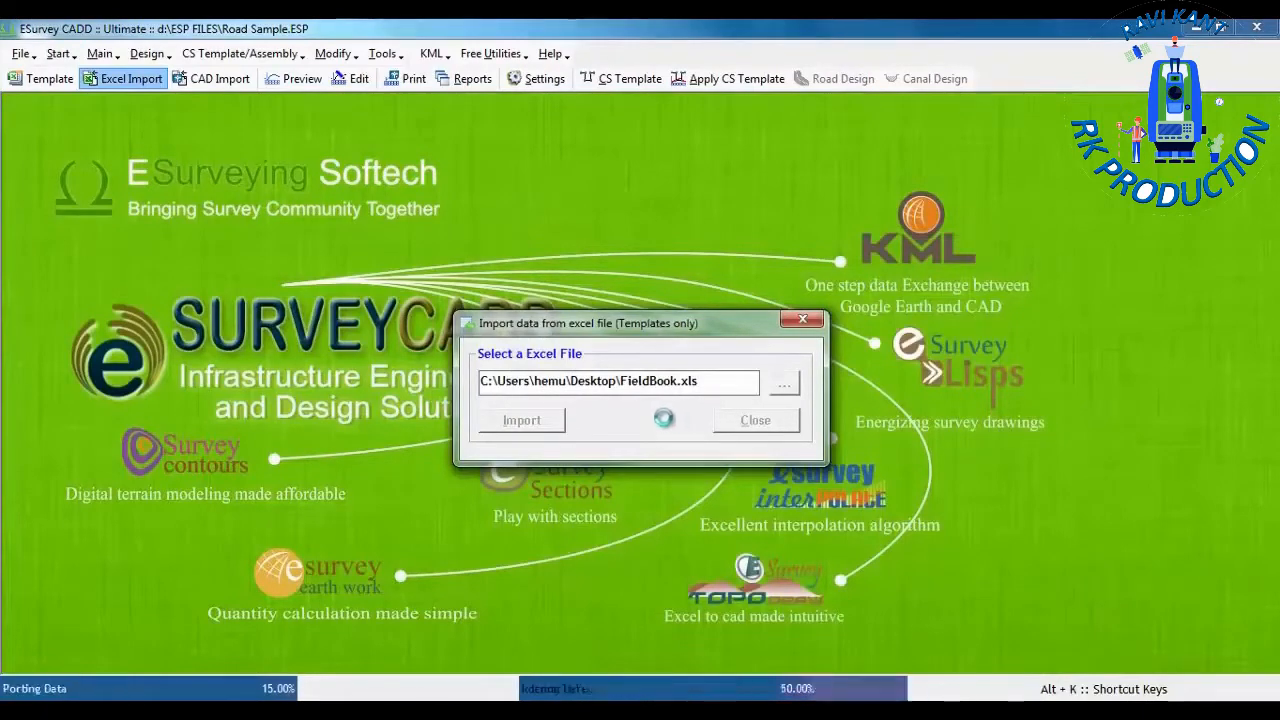
left_click(775, 430)
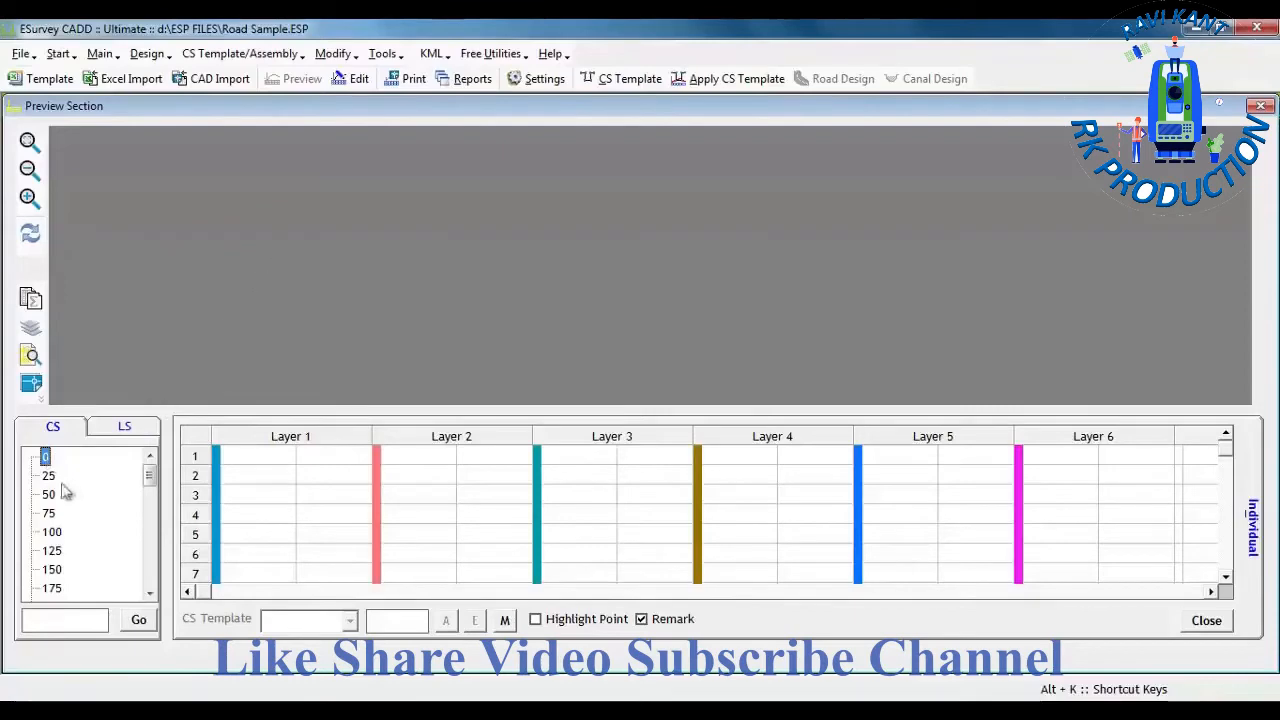
- Preview the imported cross sections at chainages 25, 75 and 125
left_click(49, 478)
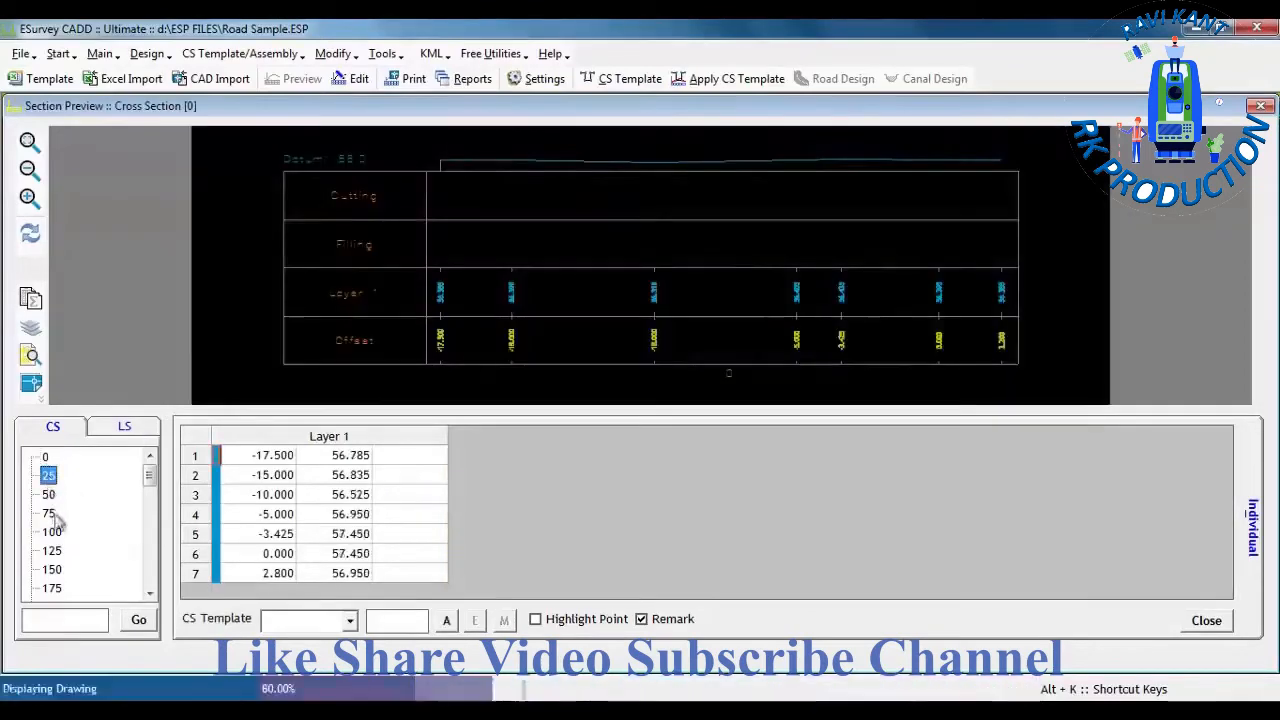
left_click(55, 518)
left_click(52, 550)
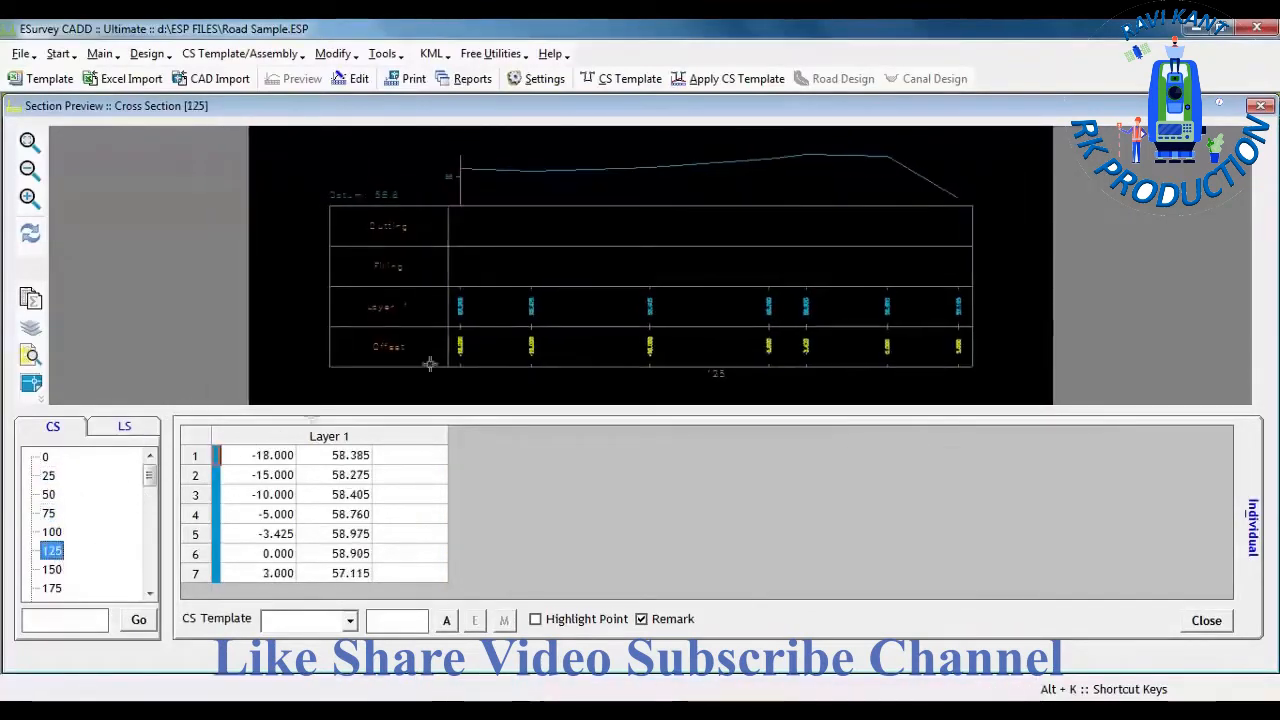
- Open the project settings and check the default horizontal and vertical drawing scales for cross sections
left_click(520, 80)
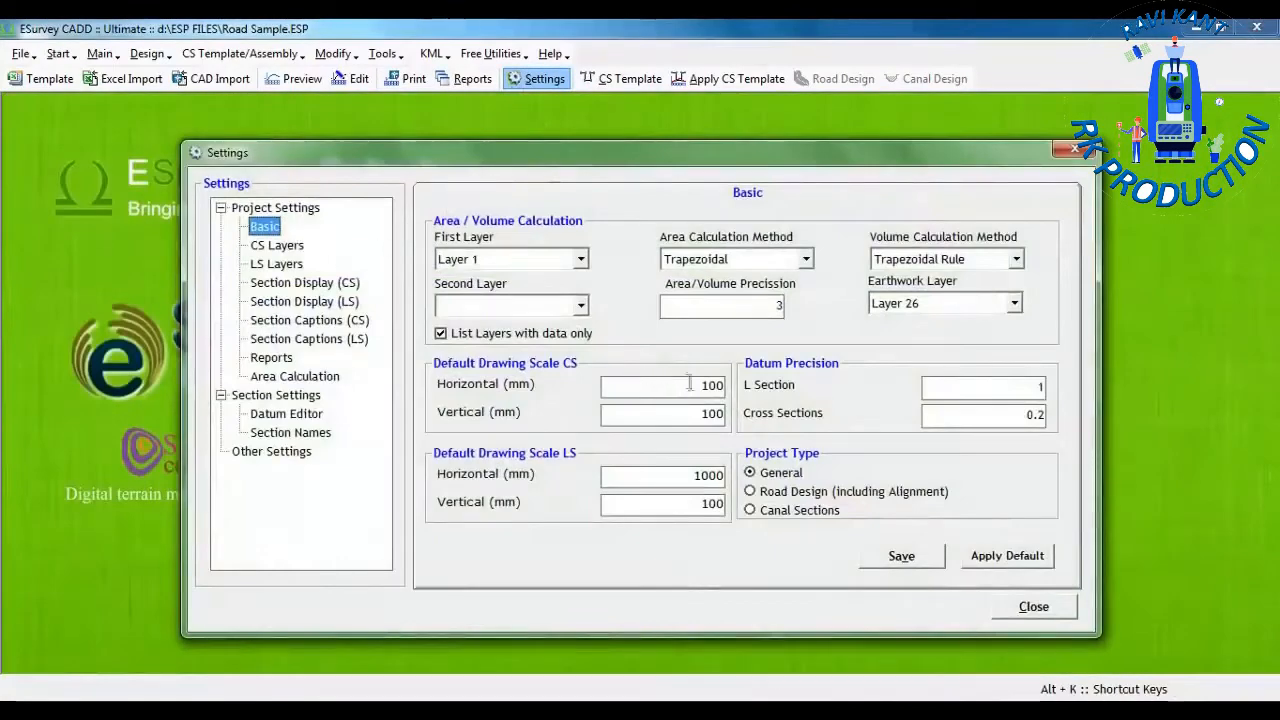
left_click_drag(688, 413, 757, 421)
double_click(708, 384)
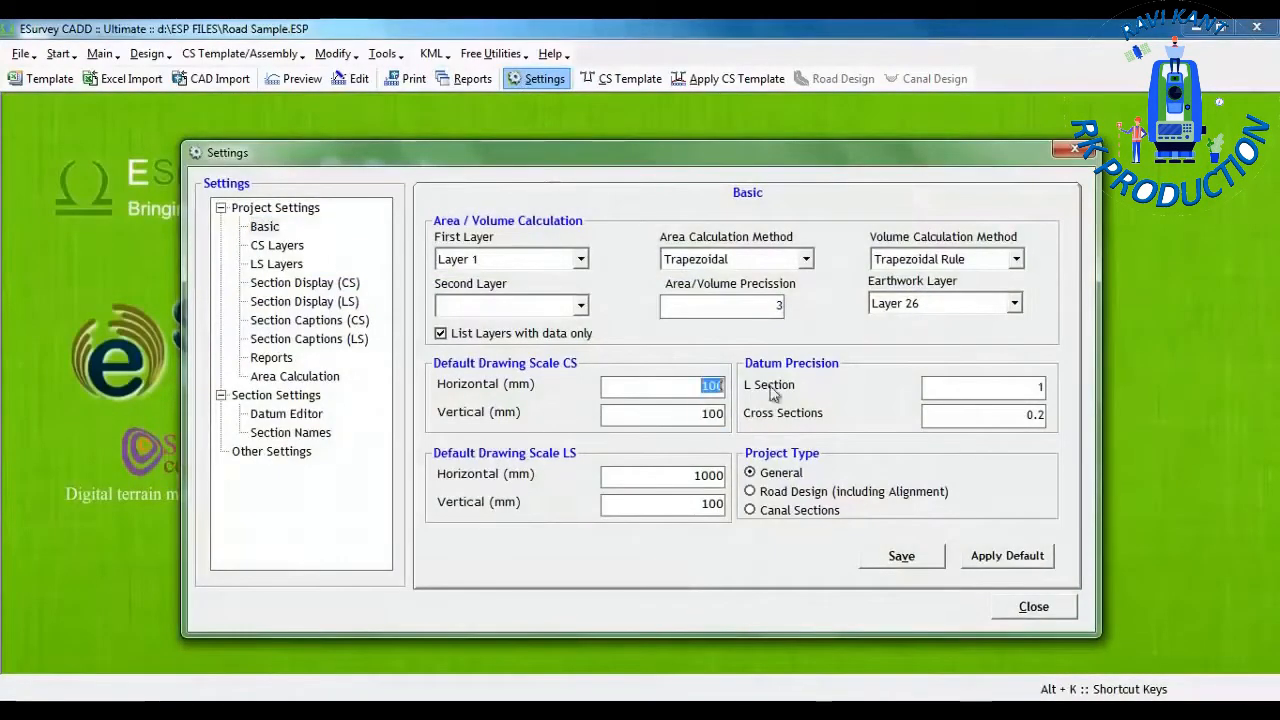
left_click(698, 418)
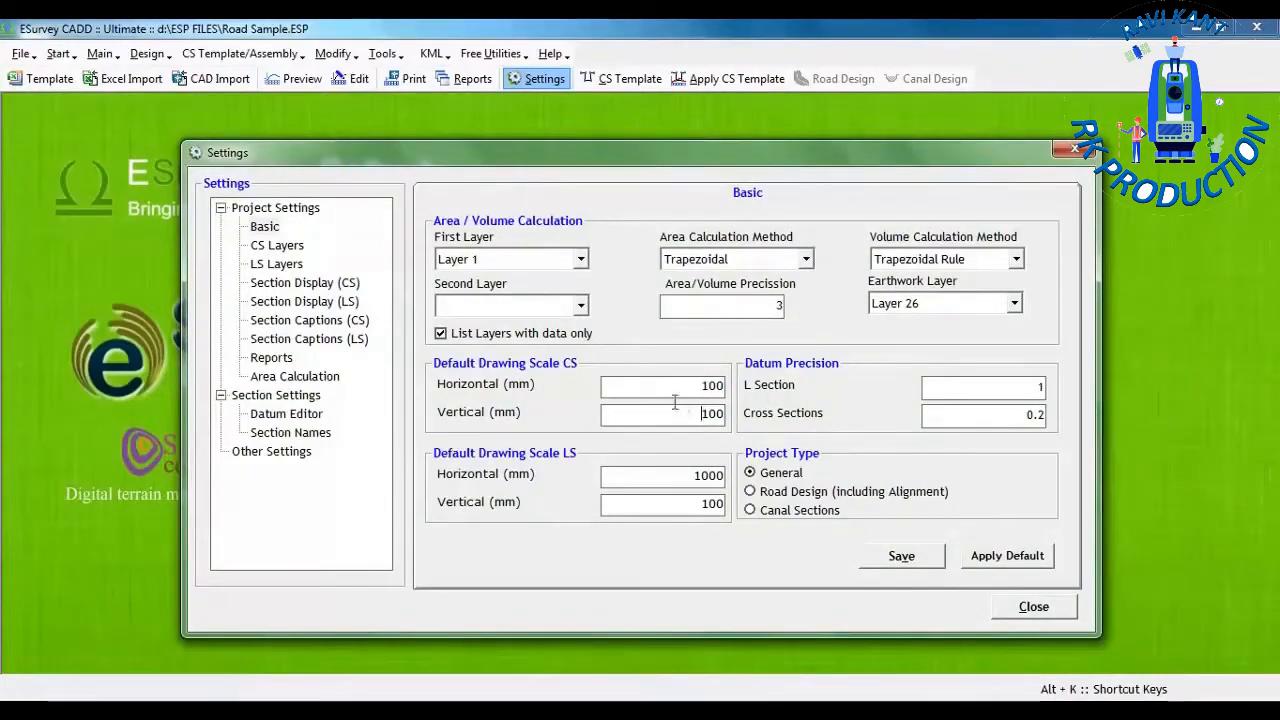
- Review the cross-section layer settings, including the captions, projection line, line type and text columns
left_click(280, 250)
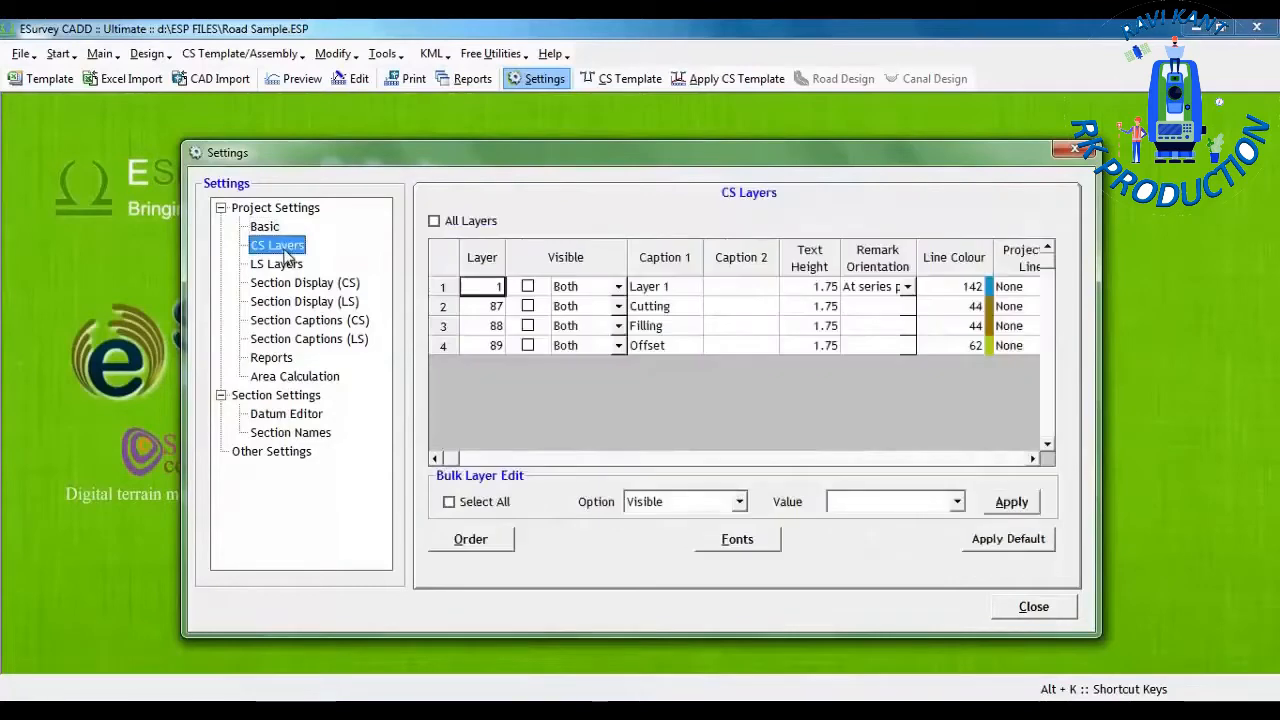
left_click(1034, 460)
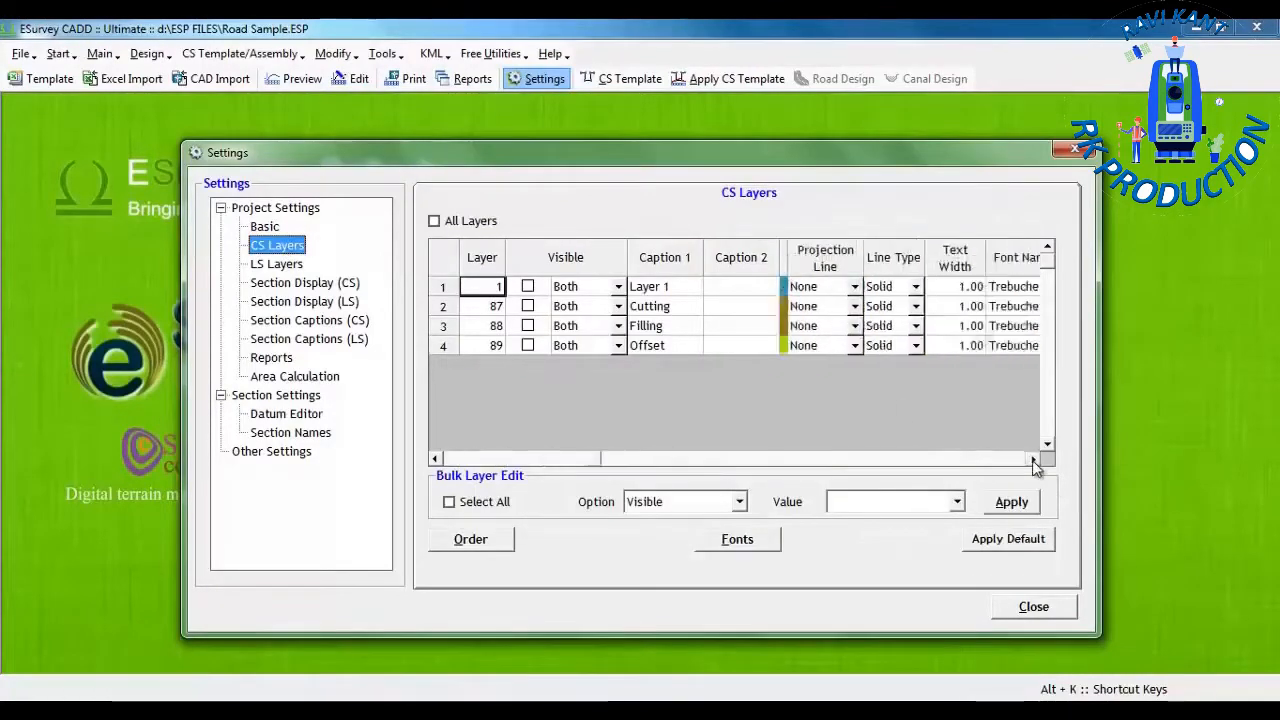
left_click(435, 459)
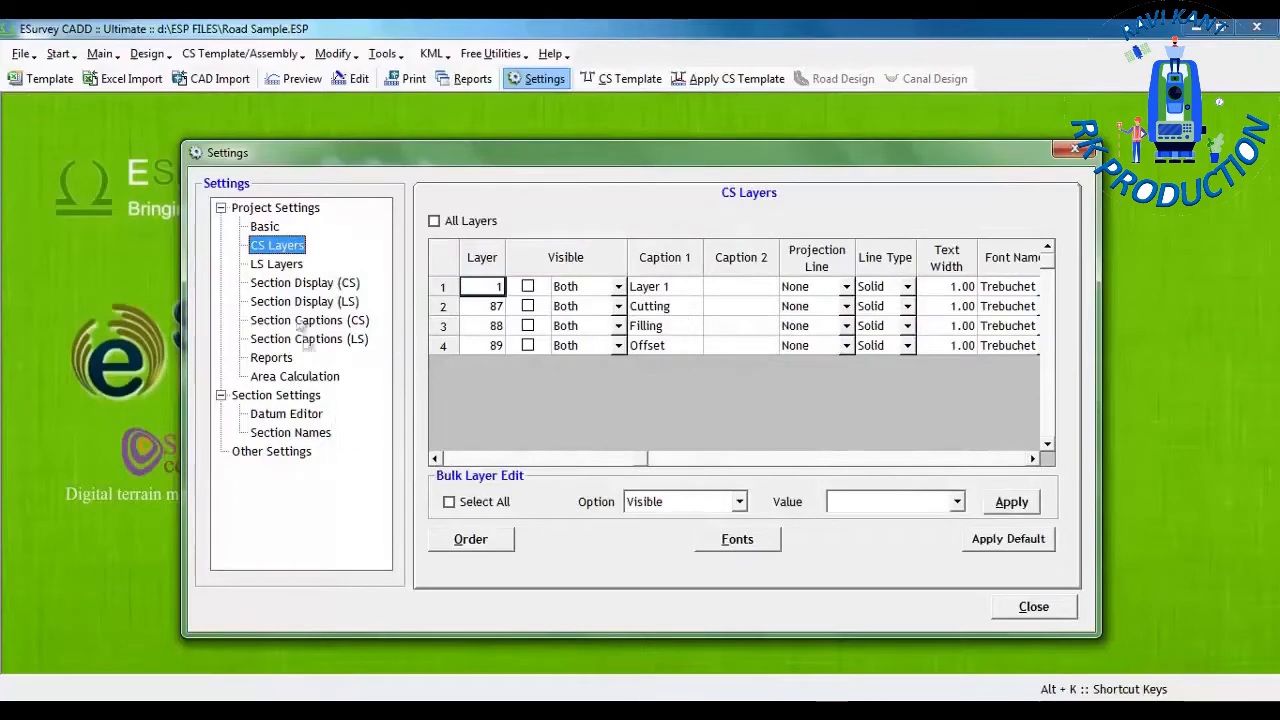
- Review the cross-section display, layer, caption and basic project settings
left_click(305, 283)
left_click(505, 376)
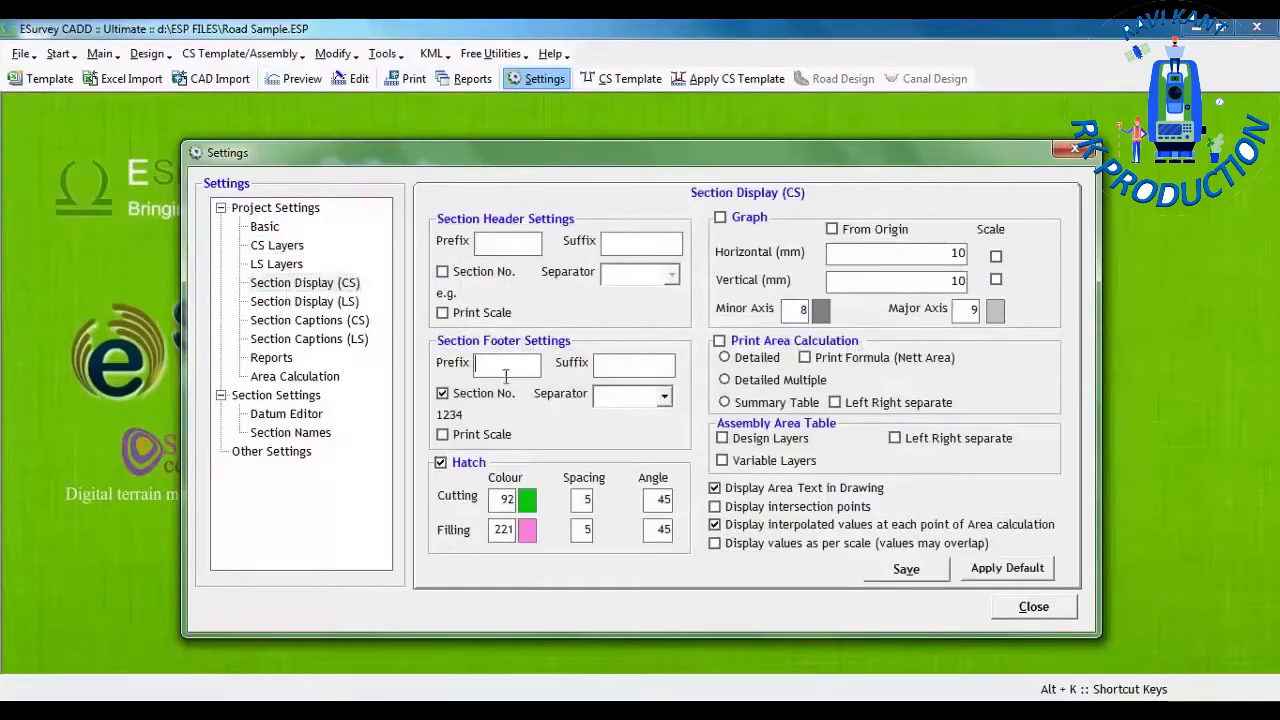
left_click(277, 245)
left_click_drag(648, 287, 648, 345)
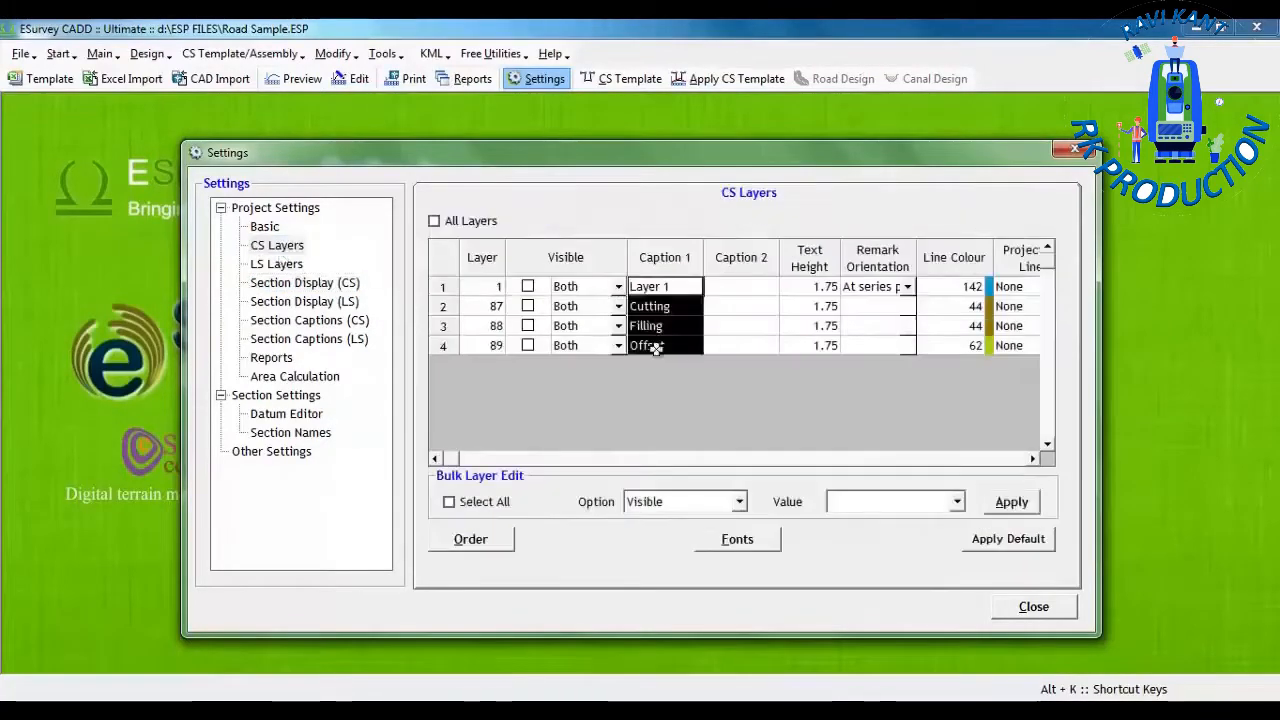
left_click(310, 320)
left_click_drag(728, 262, 720, 439)
left_click(305, 283)
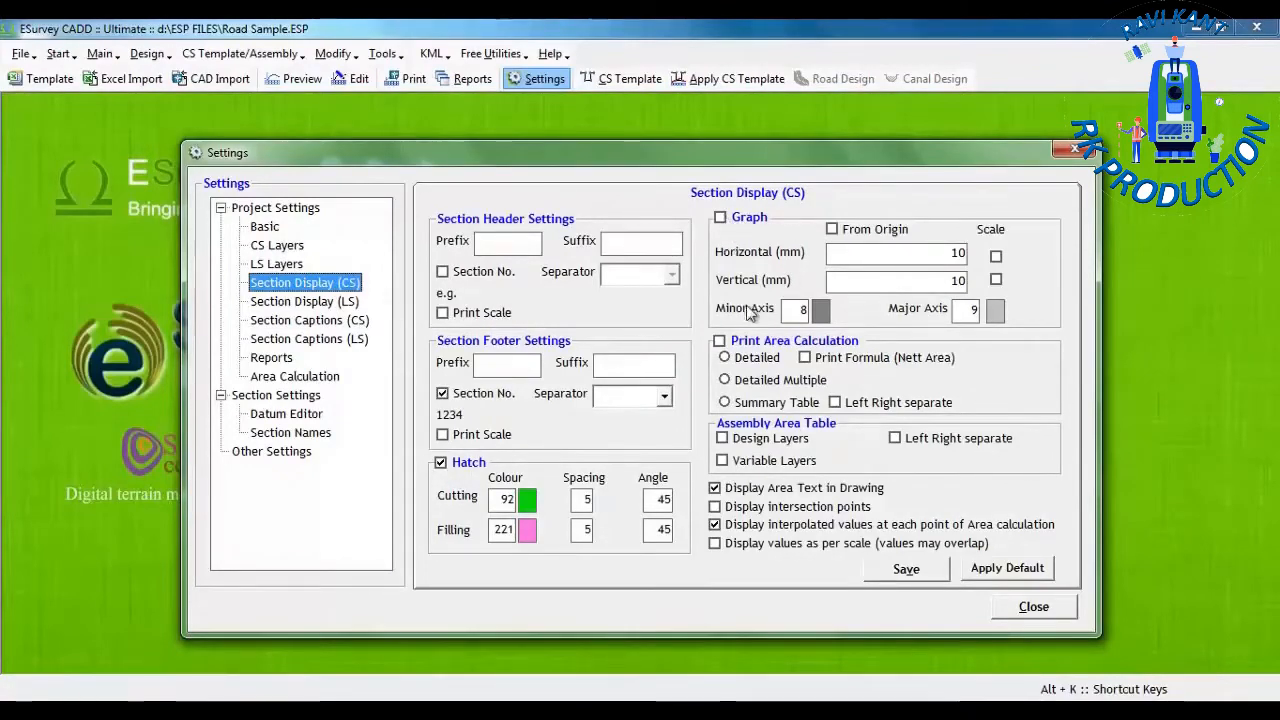
left_click(264, 227)
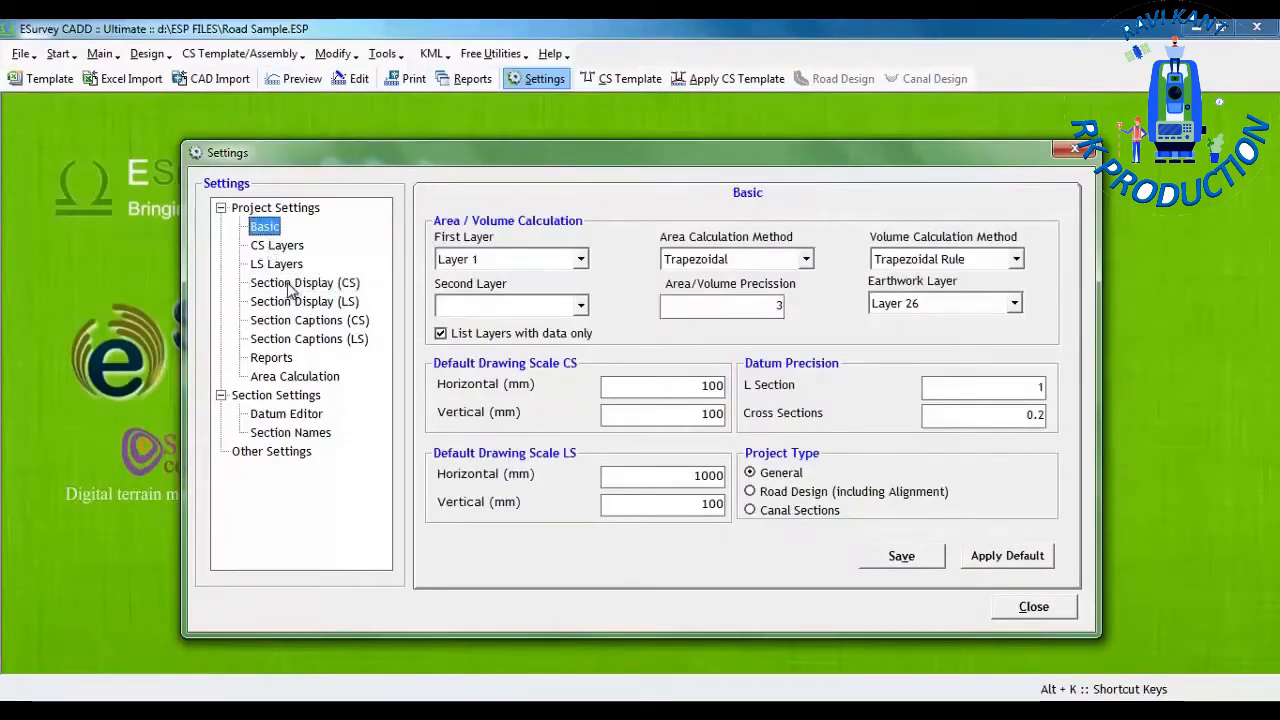
left_click(284, 250)
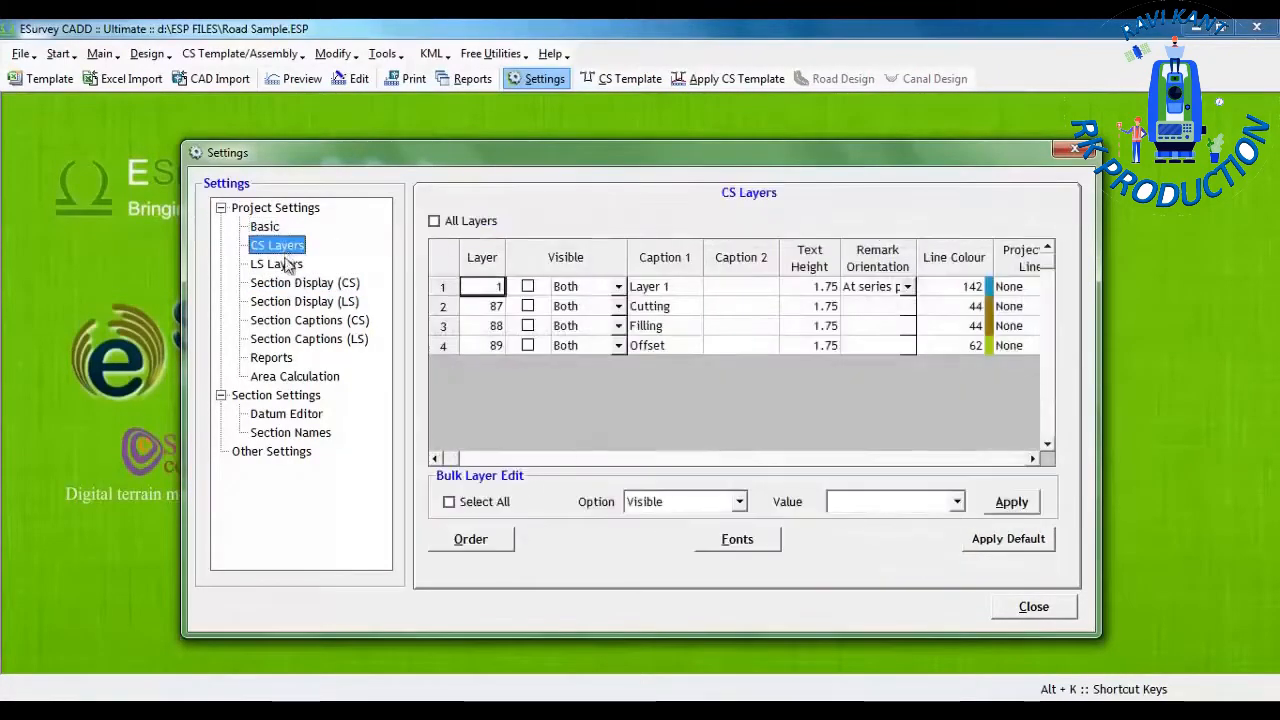
- Set the datum precision for cross sections to 1 in the basic project settings and save
left_click(270, 229)
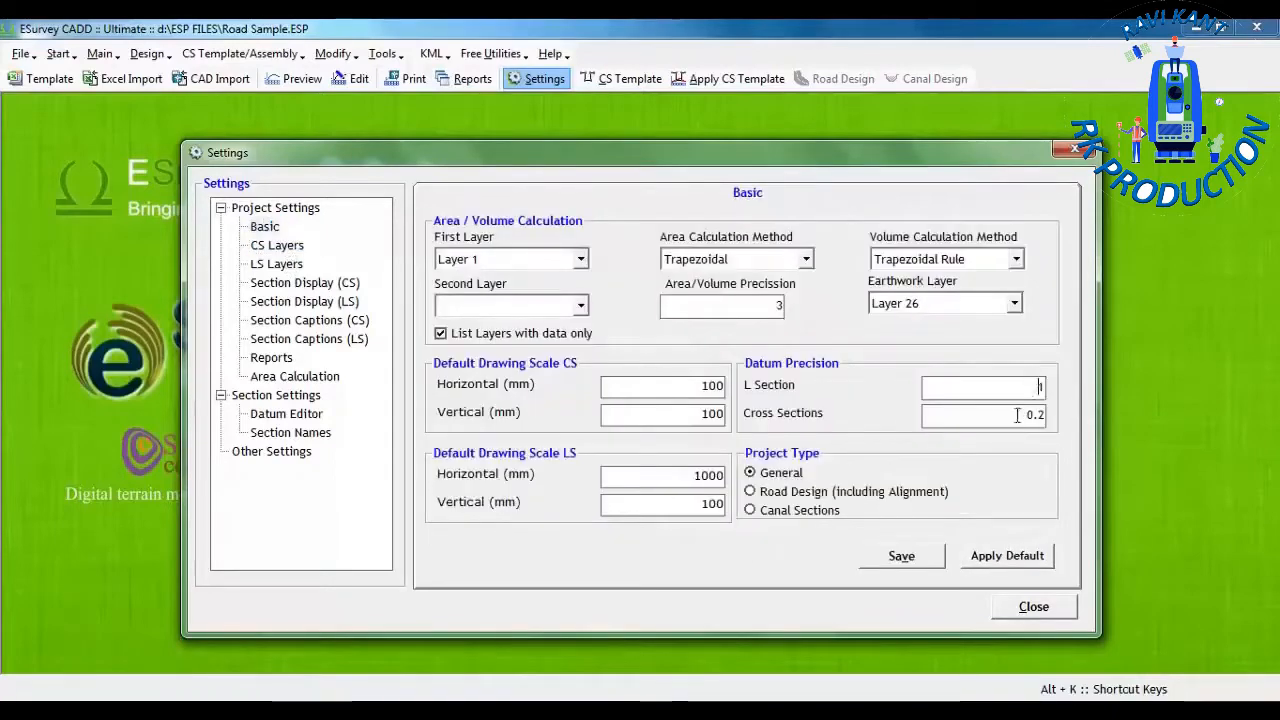
key("Tab")
type("1")
left_click(895, 556)
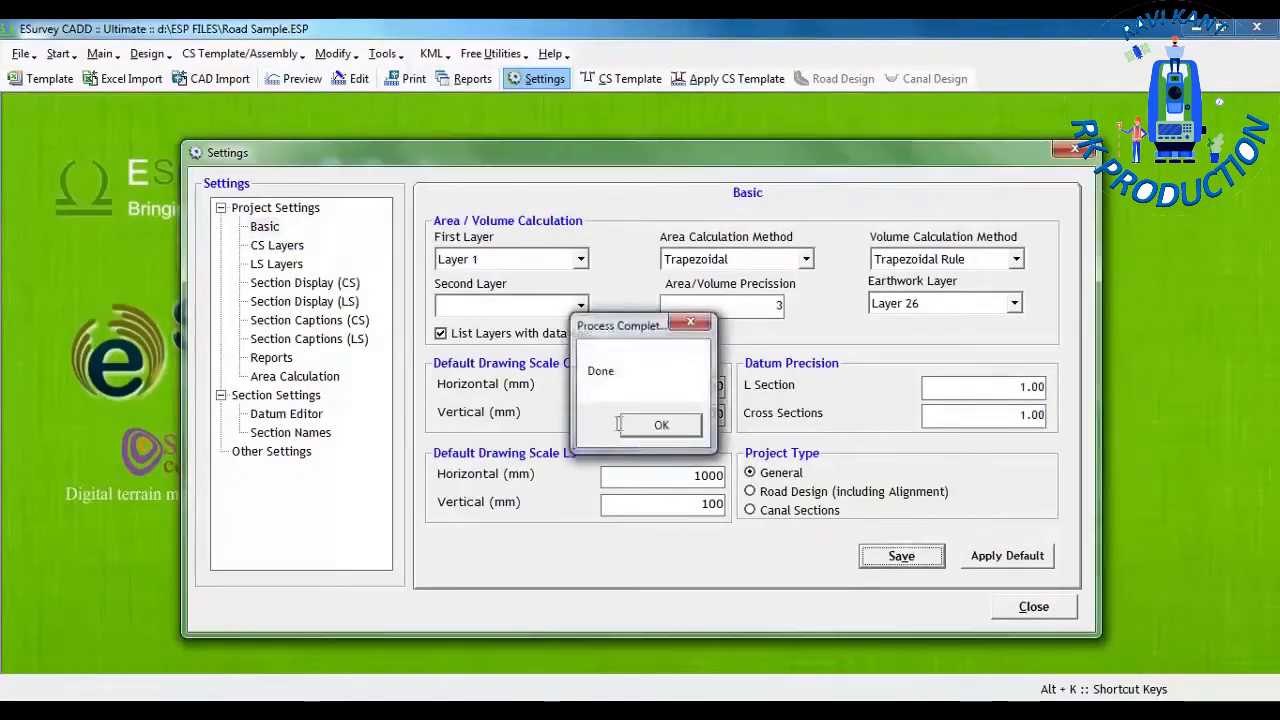
left_click(655, 420)
- Set the projection line of Layer 1 in the cross-section layer settings to From datum line
left_click(277, 245)
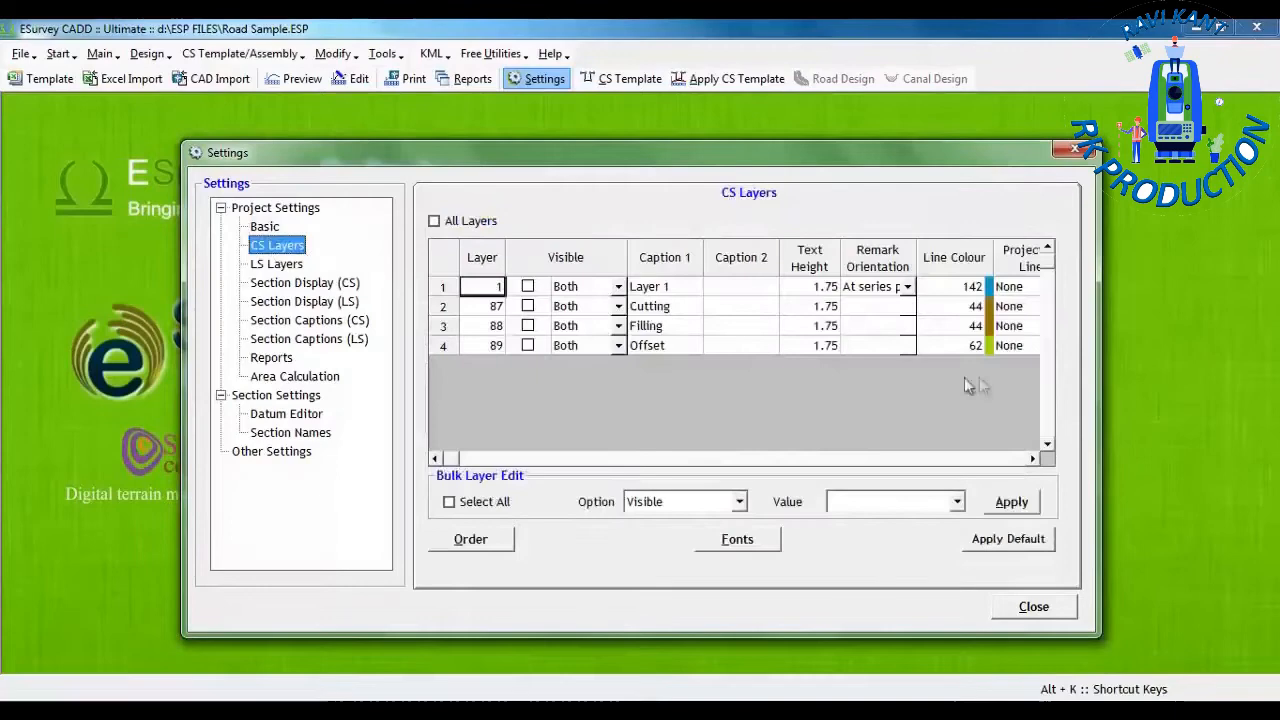
left_click(1030, 288)
left_click(1038, 289)
left_click(999, 287)
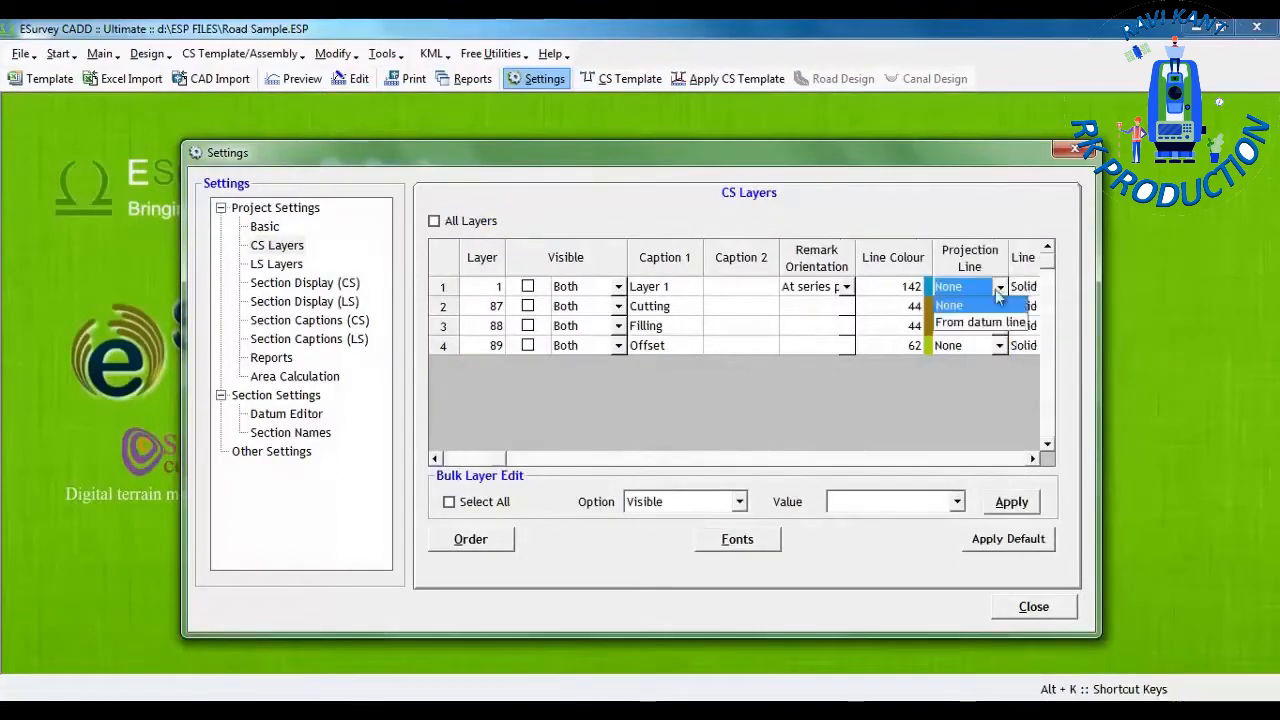
left_click(971, 323)
- Change the first caption of cross-section Layer 1 to Ground Levels and close the settings
left_click(667, 288)
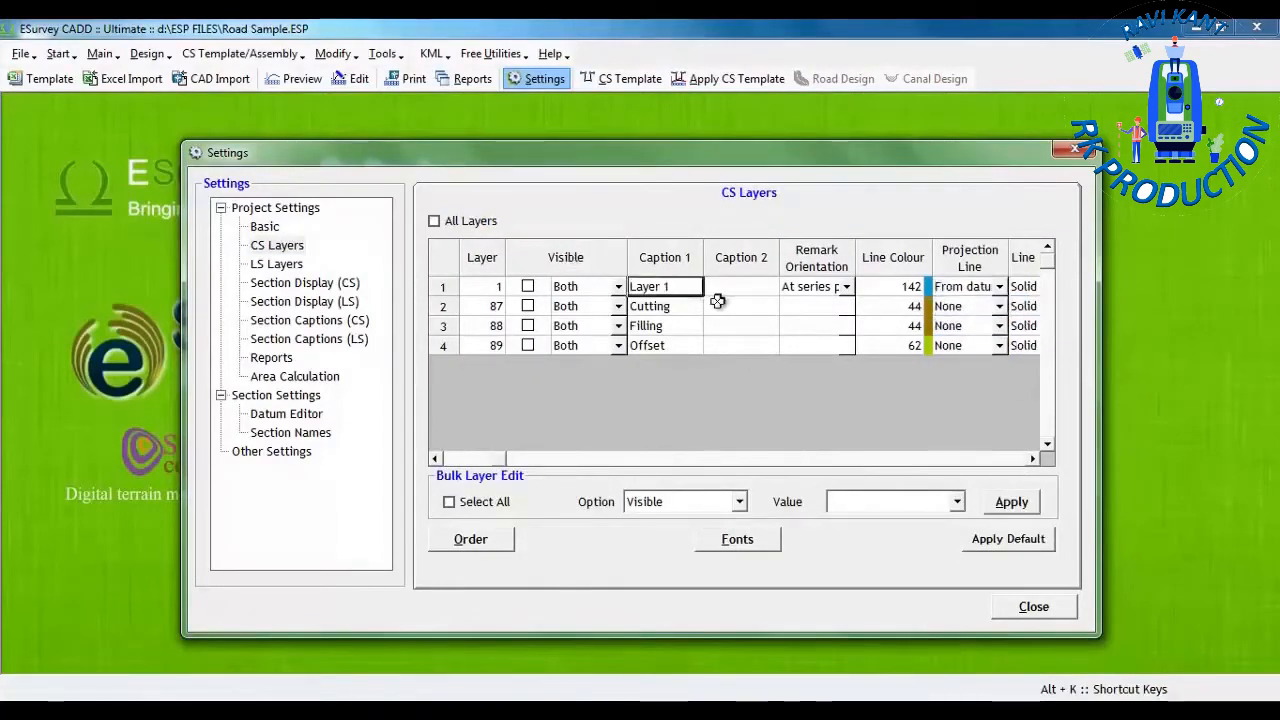
type("Ground L")
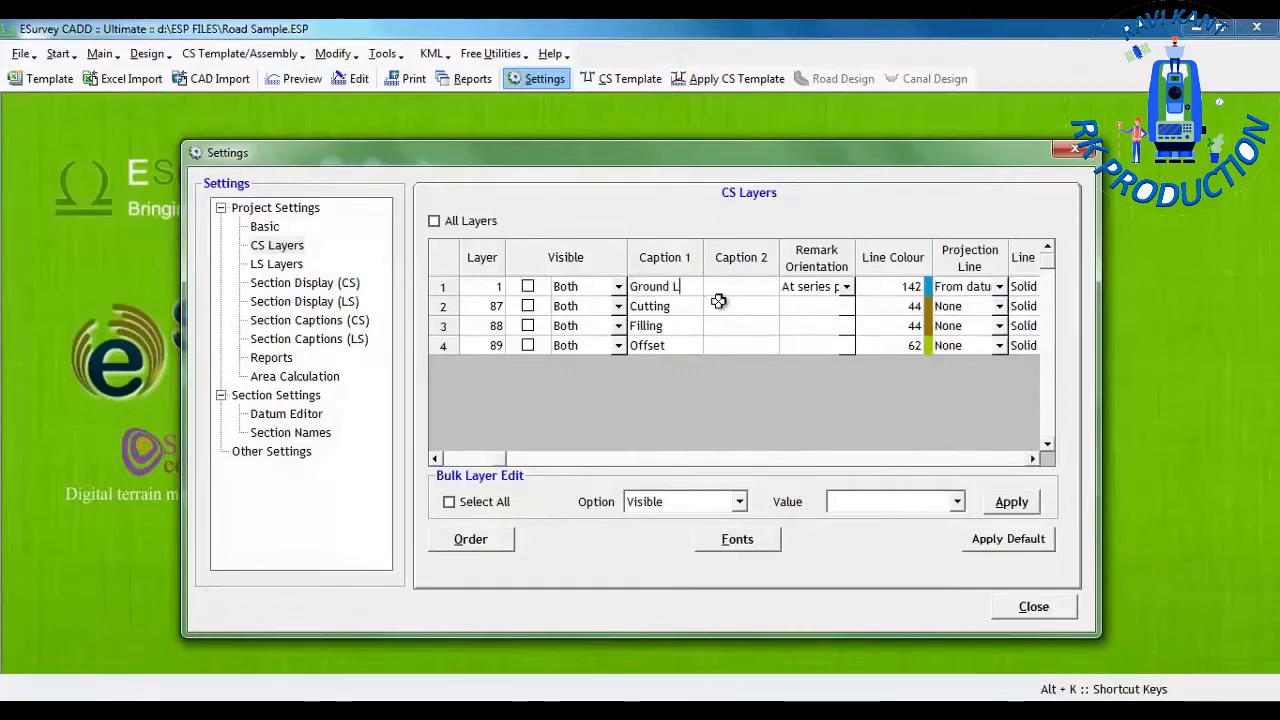
type("evels")
key("Return")
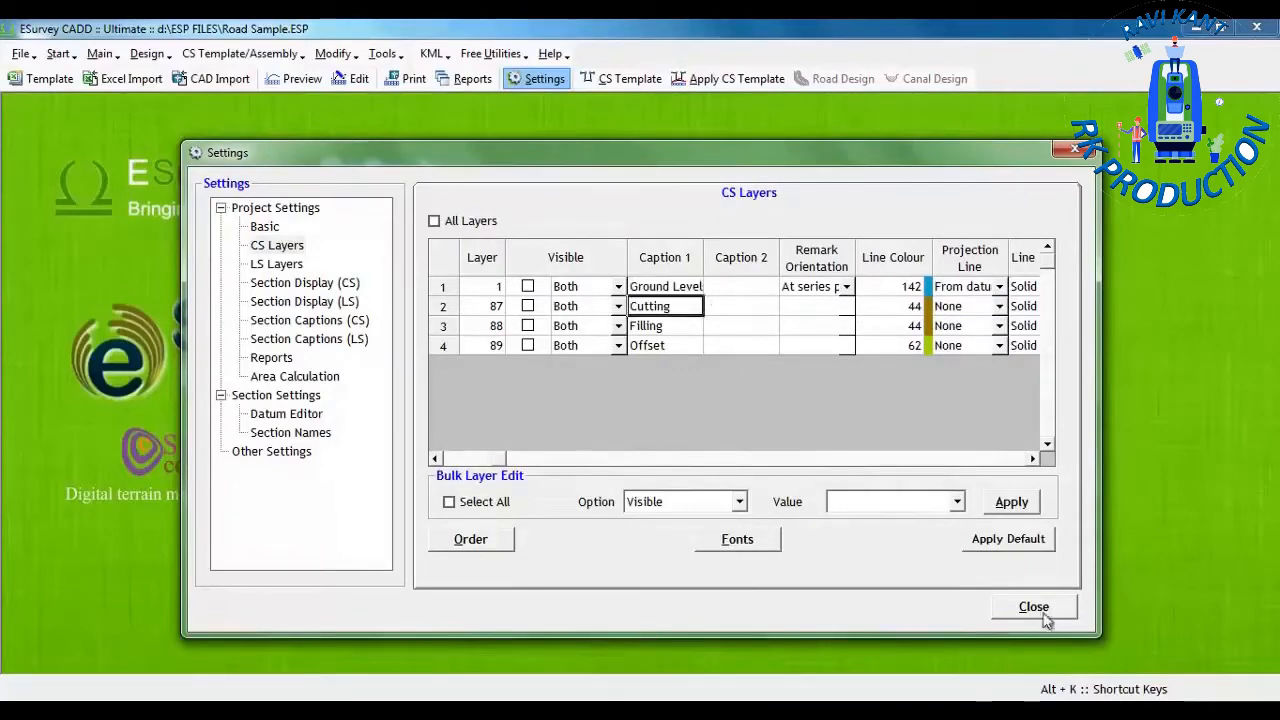
left_click(1043, 613)
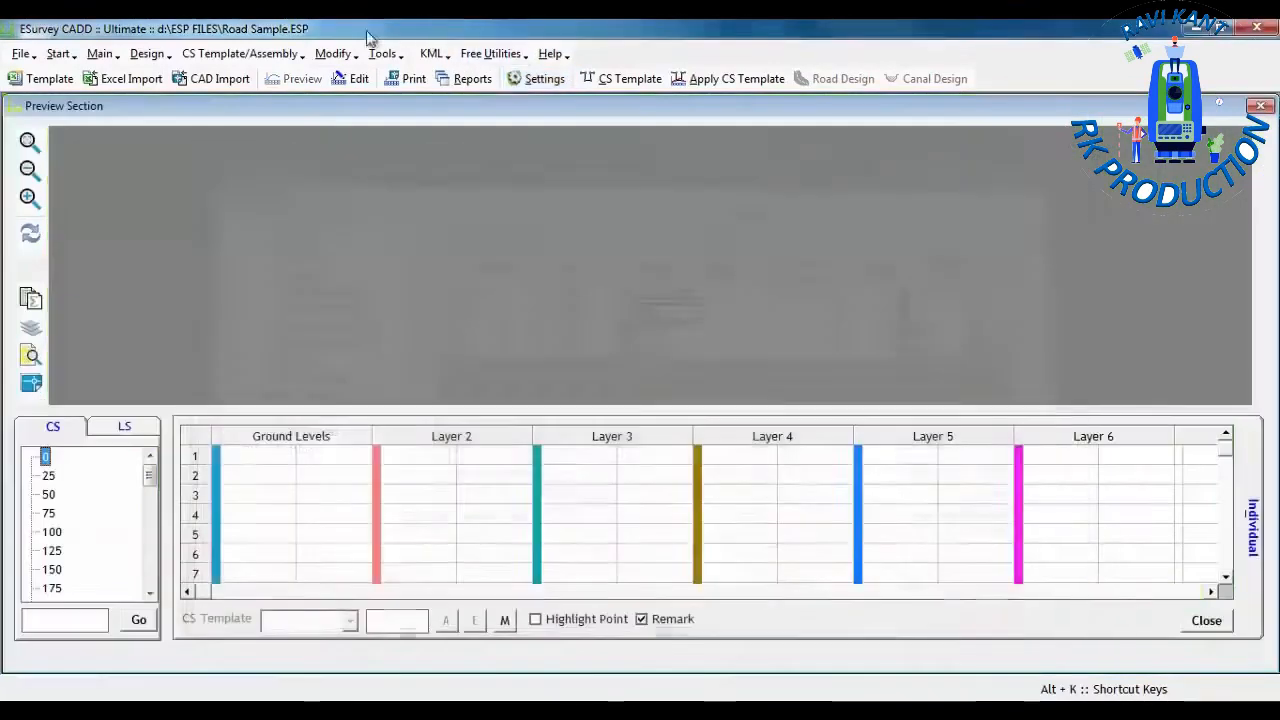
- Preview the cross section at chainage 25 and the full longitudinal section, inspecting the captions and levels
left_click(48, 475)
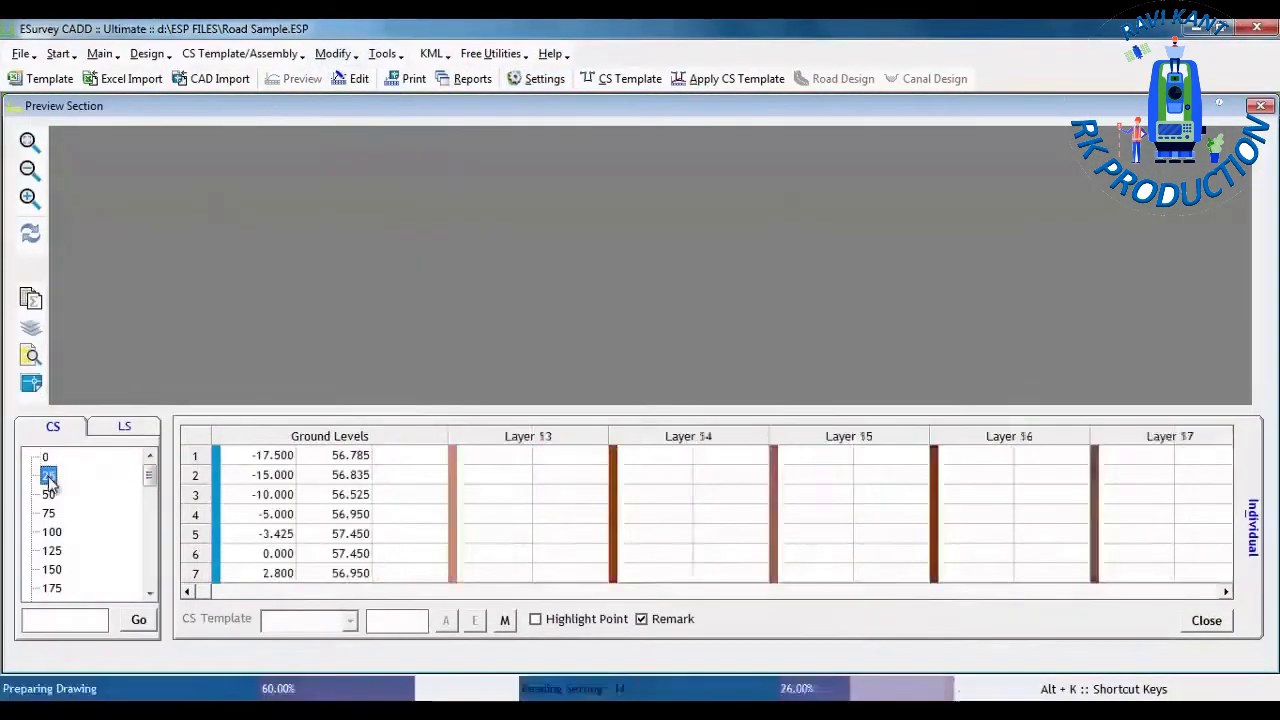
scroll(426, 188, "up", 5)
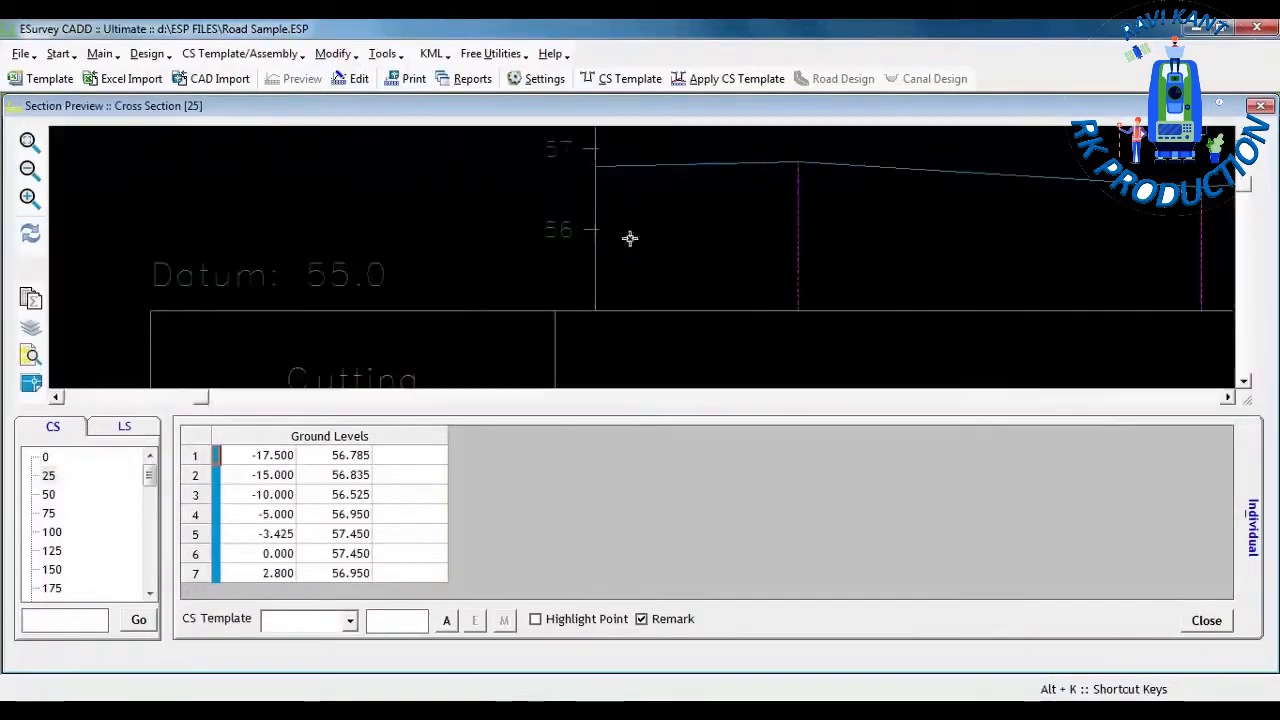
scroll(529, 269, "down", 5)
left_click(122, 429)
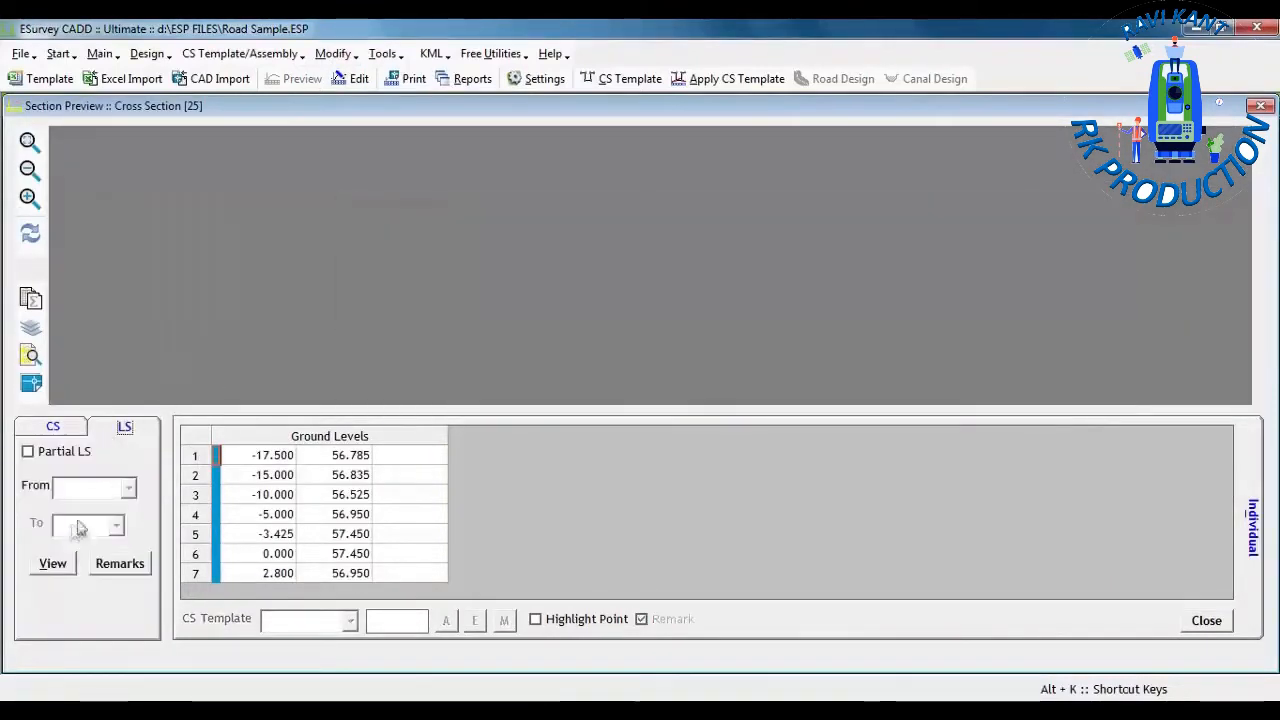
left_click(53, 563)
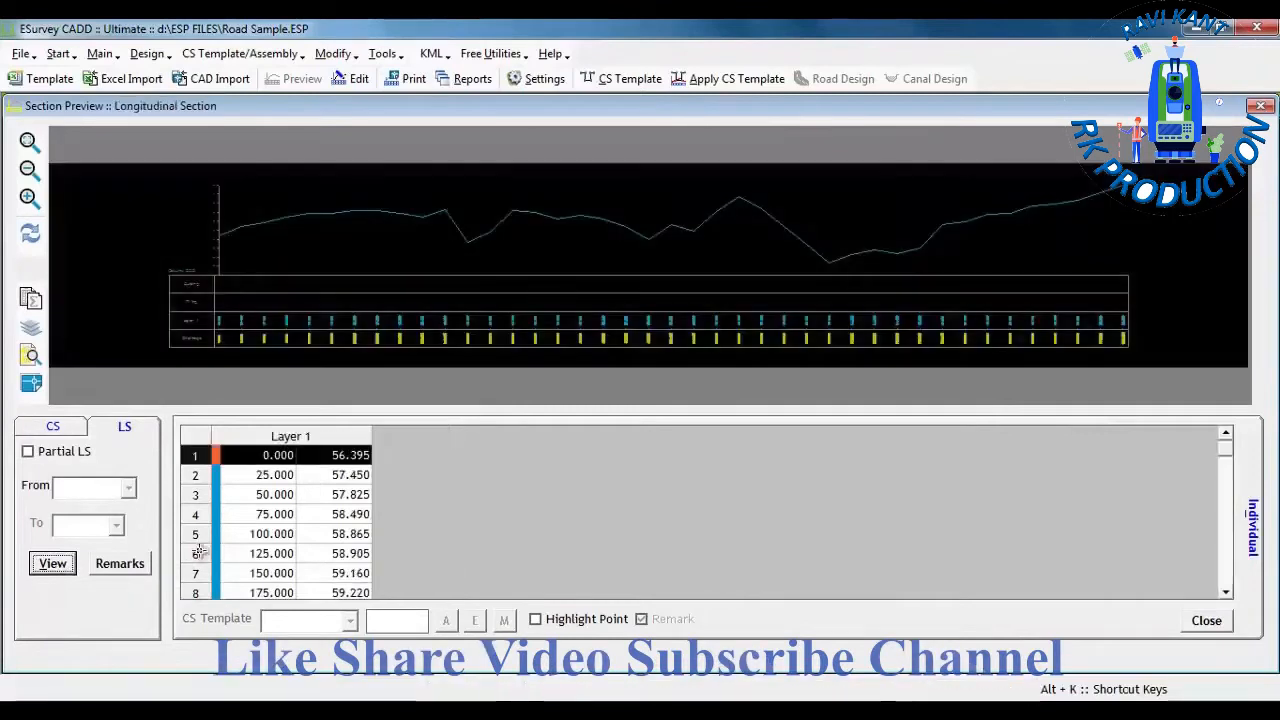
scroll(277, 335, "up", 5)
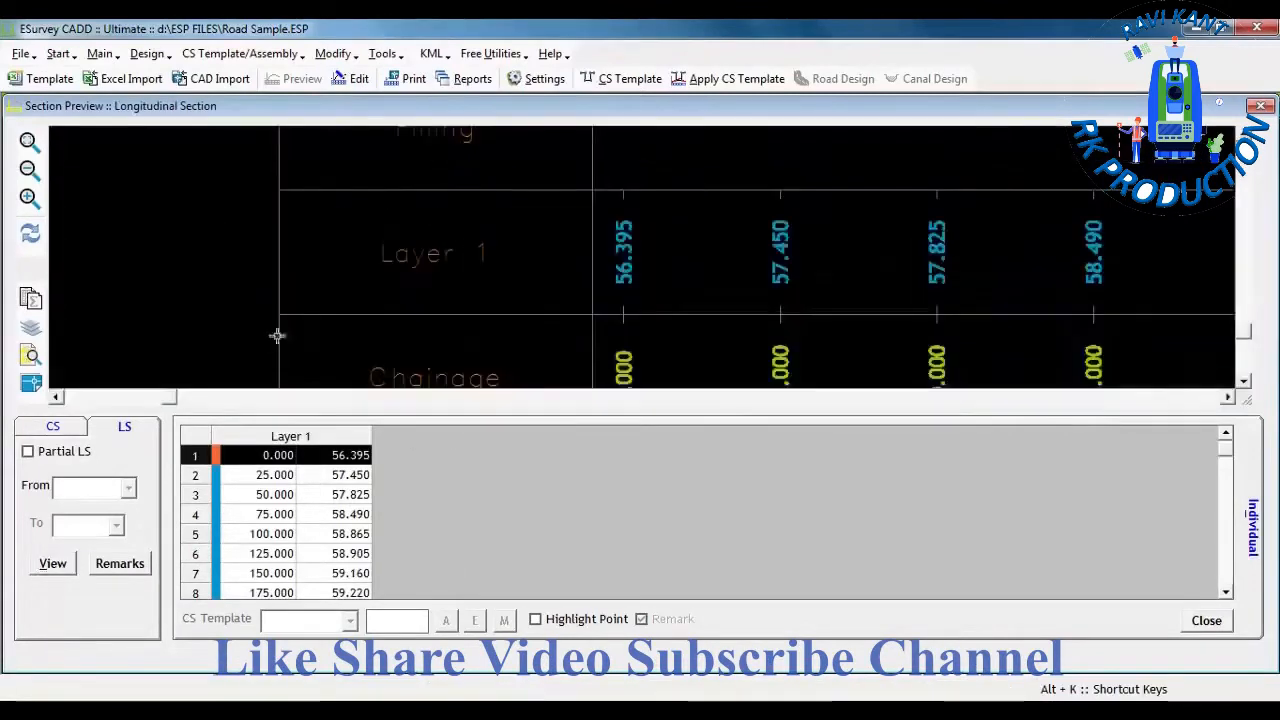
scroll(646, 271, "up", 4)
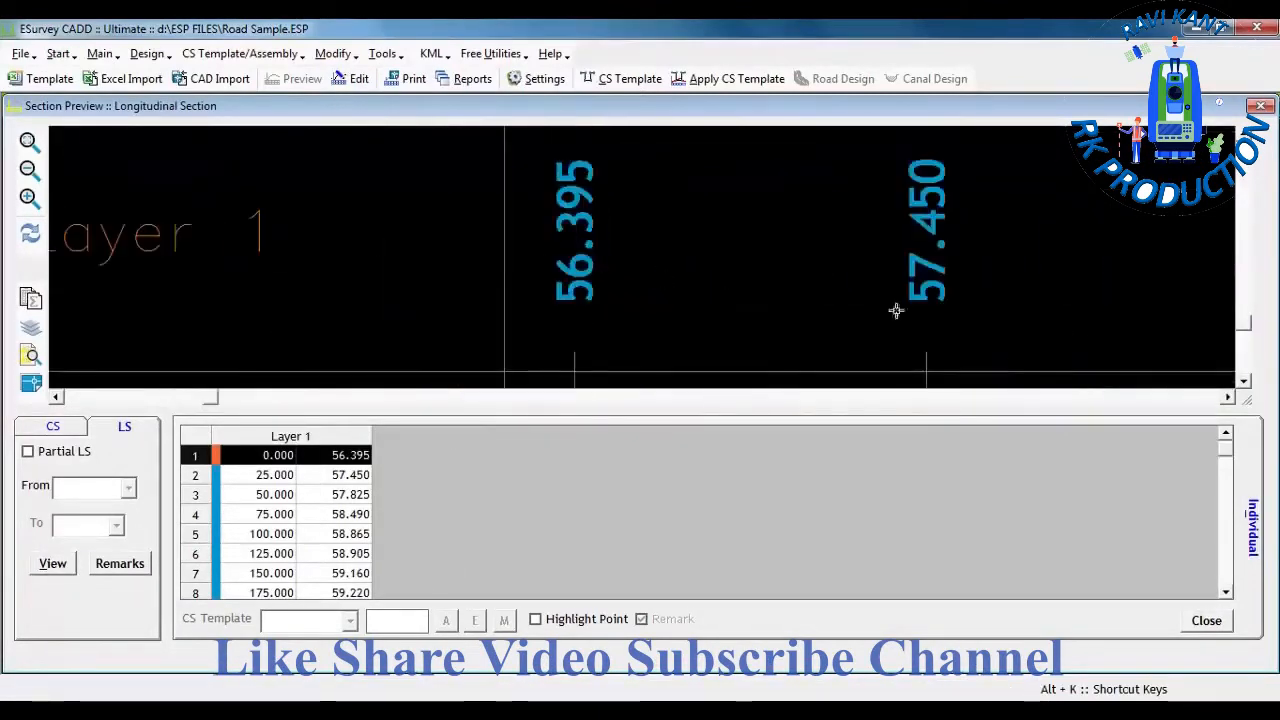
- Check the zero-offset ground levels at chainages 0 and 25 against the longitudinal section
left_click(52, 426)
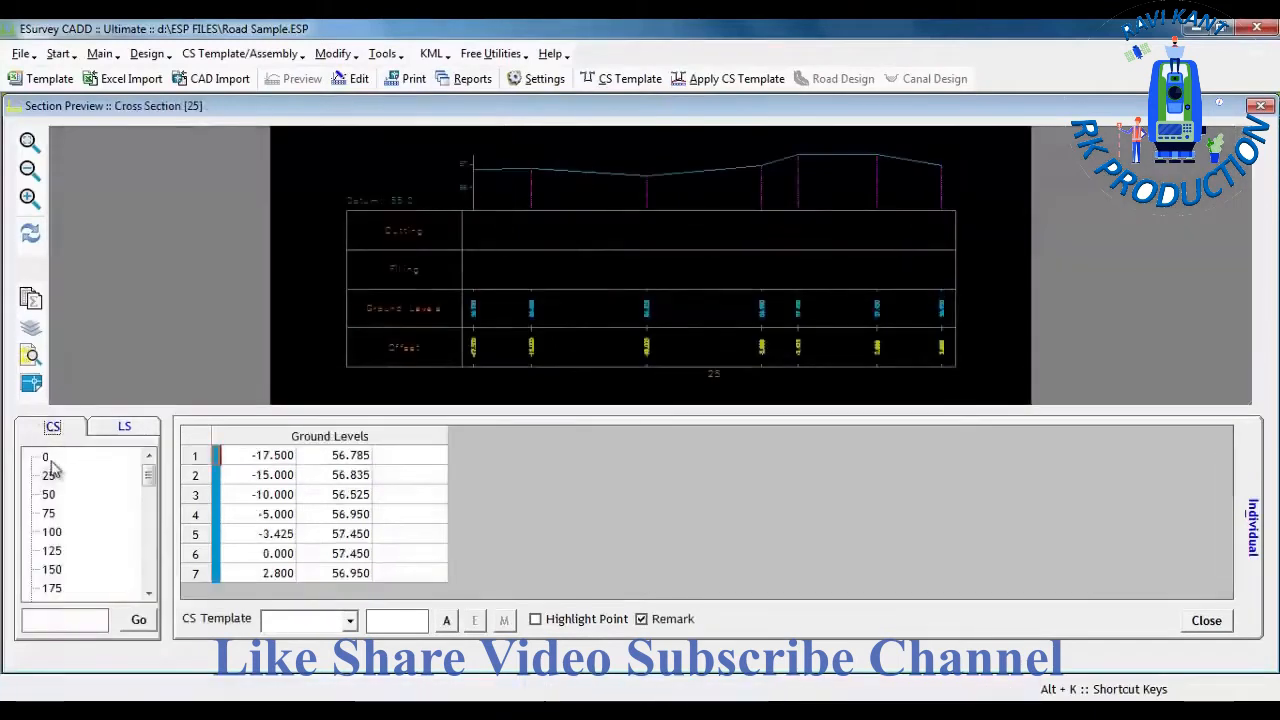
left_click(46, 457)
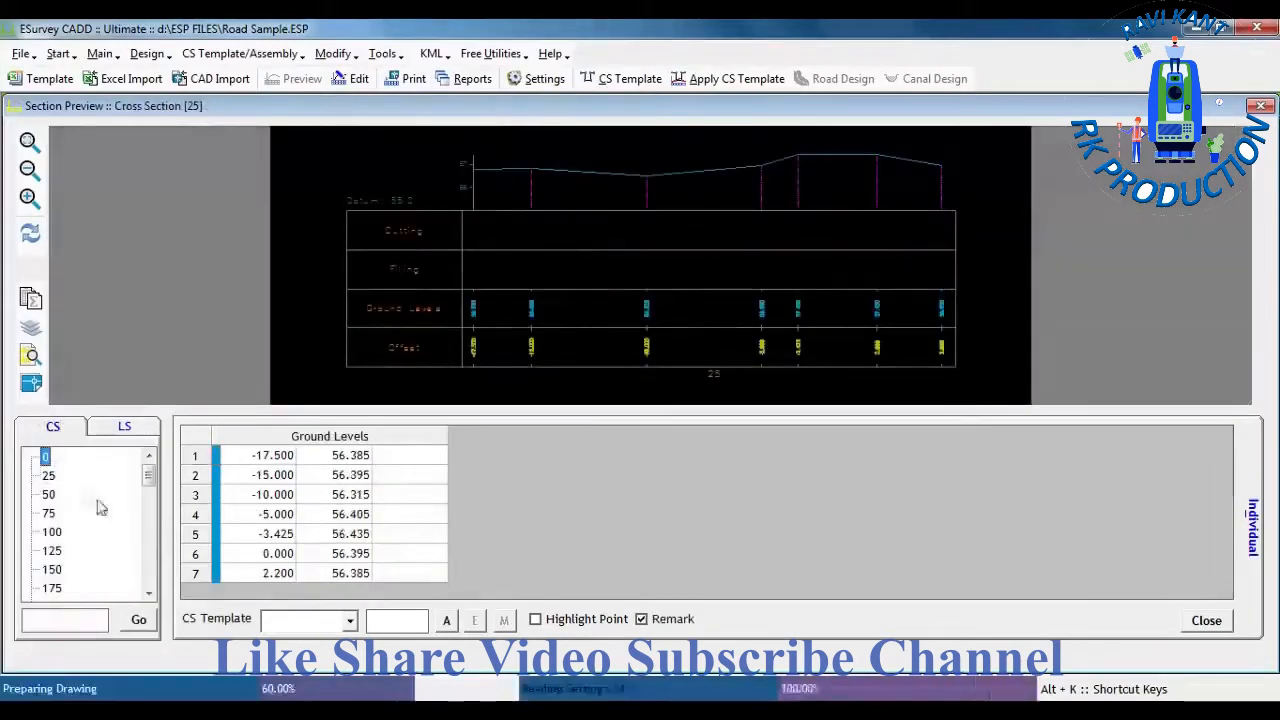
left_click(353, 558)
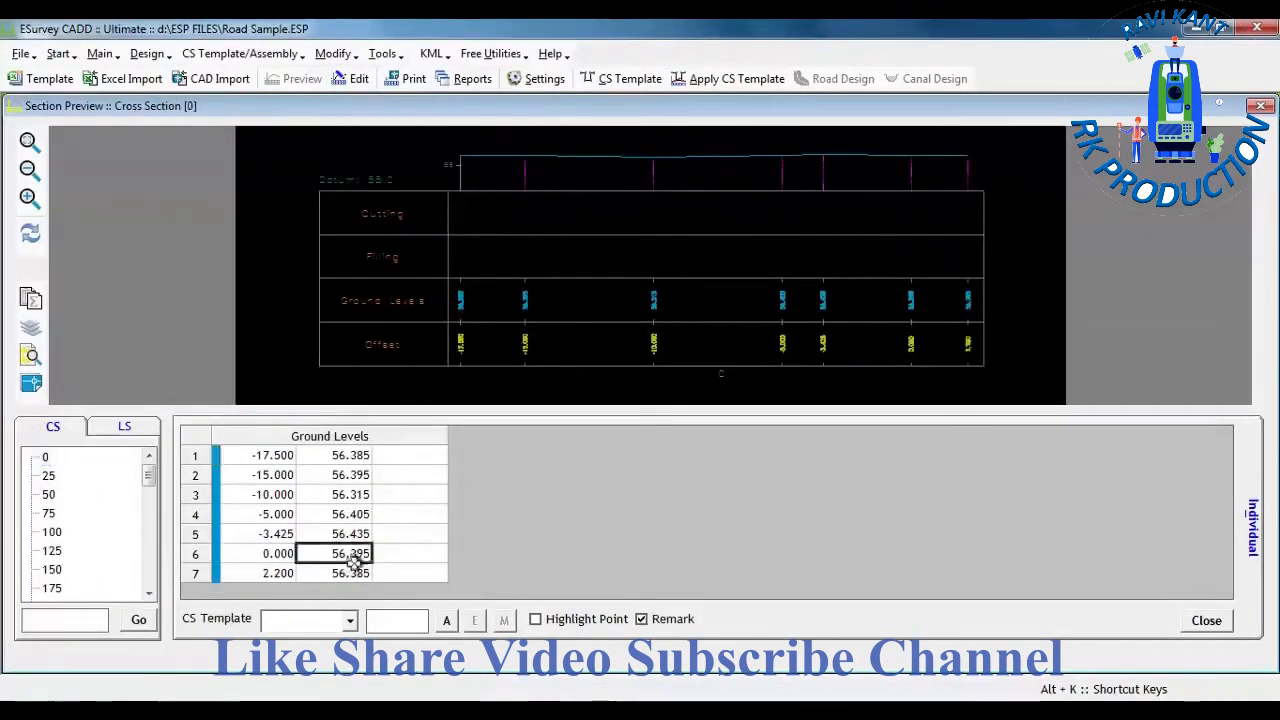
left_click(46, 476)
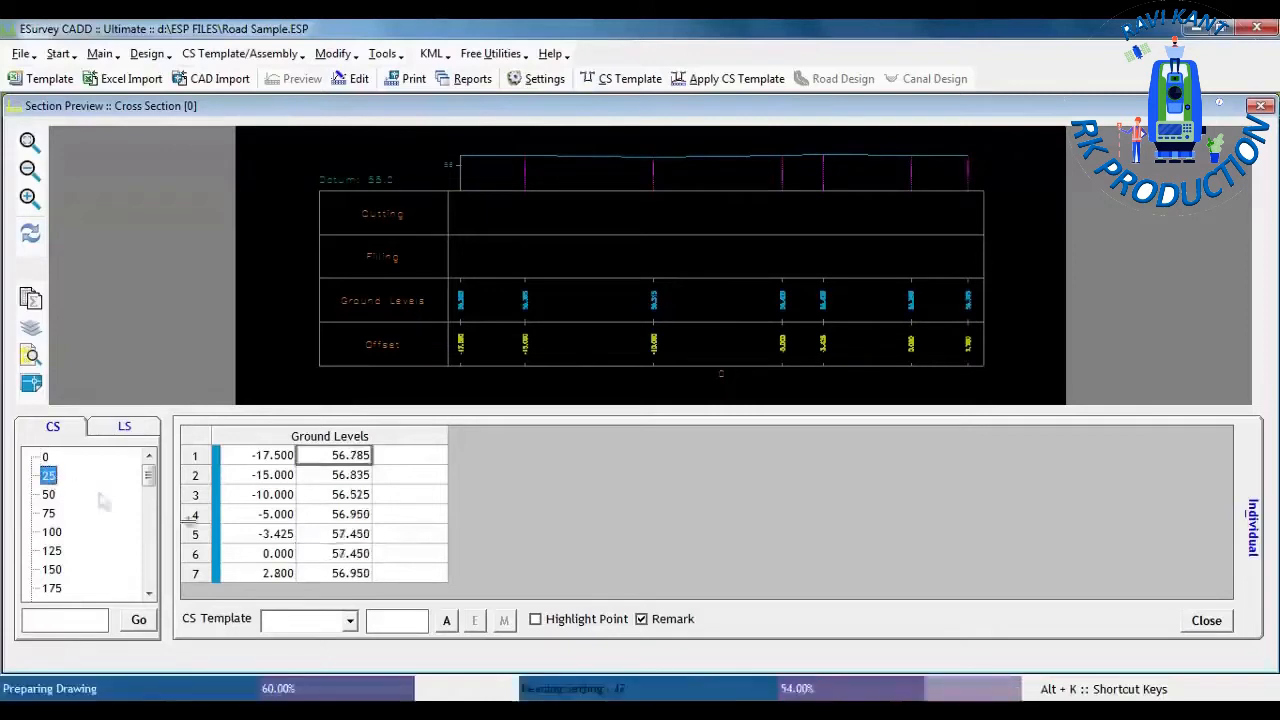
left_click(353, 551)
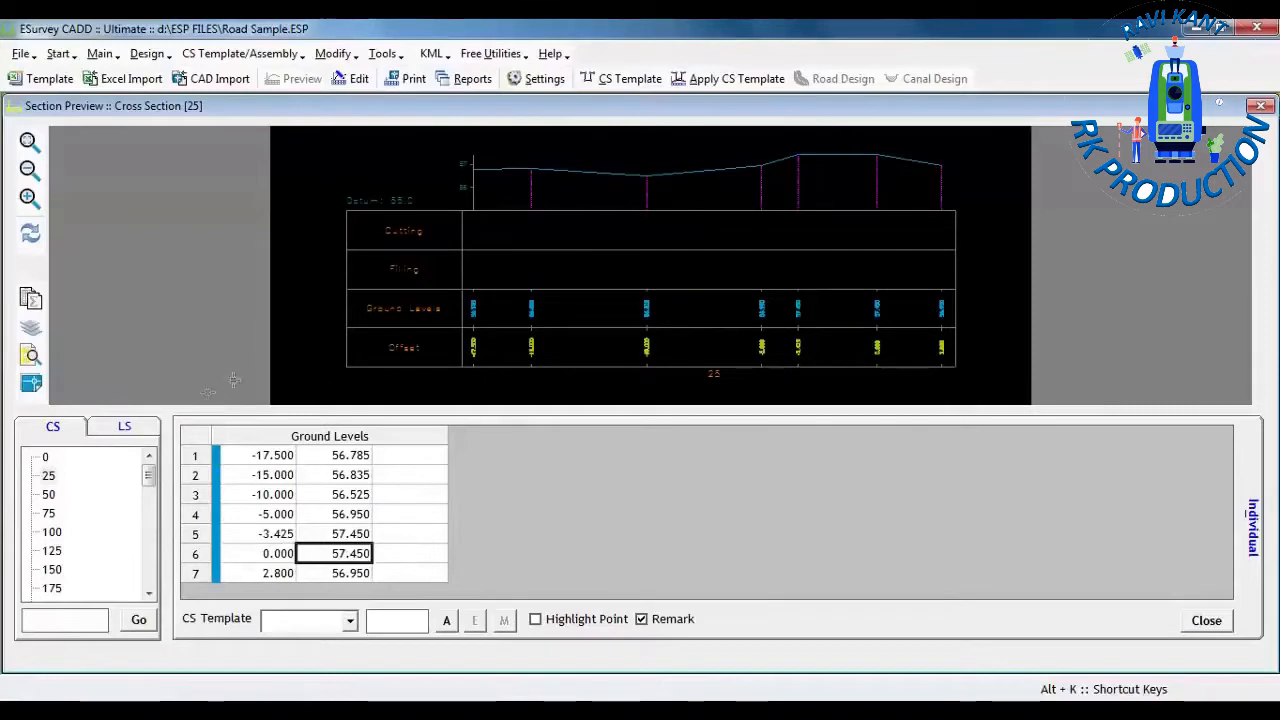
left_click(147, 428)
left_click(53, 563)
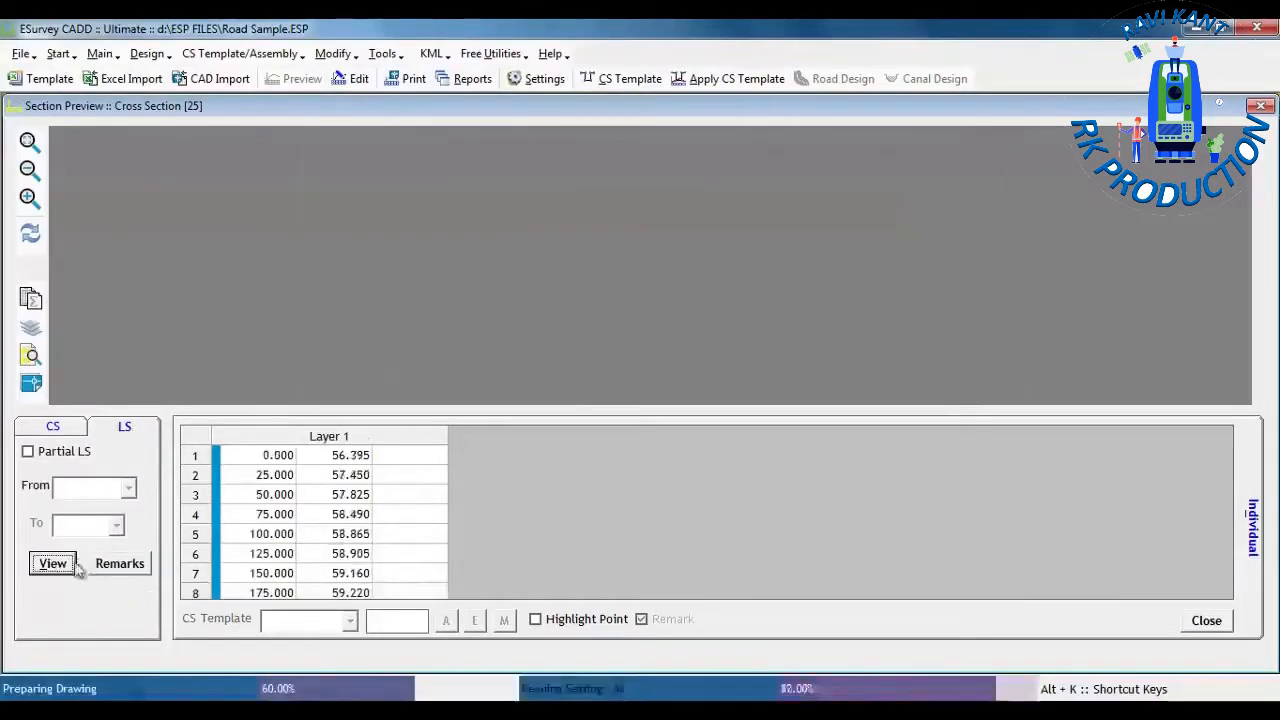
left_click_drag(195, 309, 273, 339)
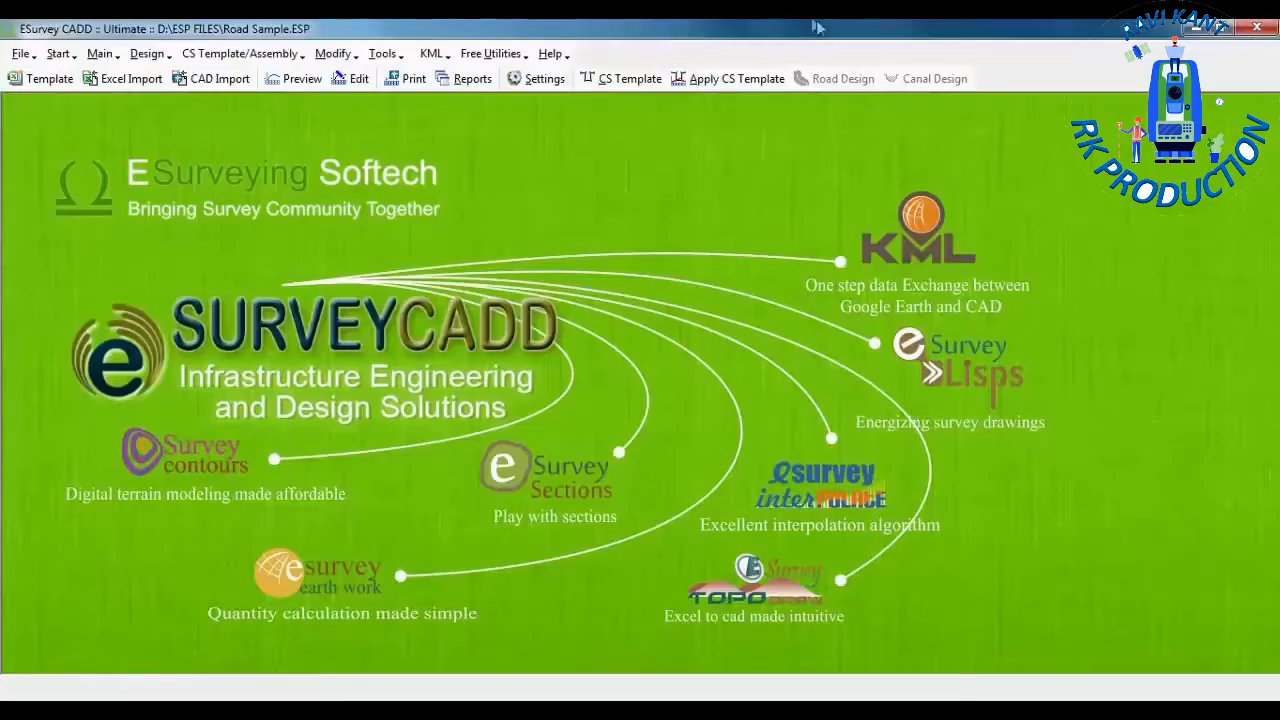
- Create a cross-section template named PMGSY and select it for editing
left_click(620, 84)
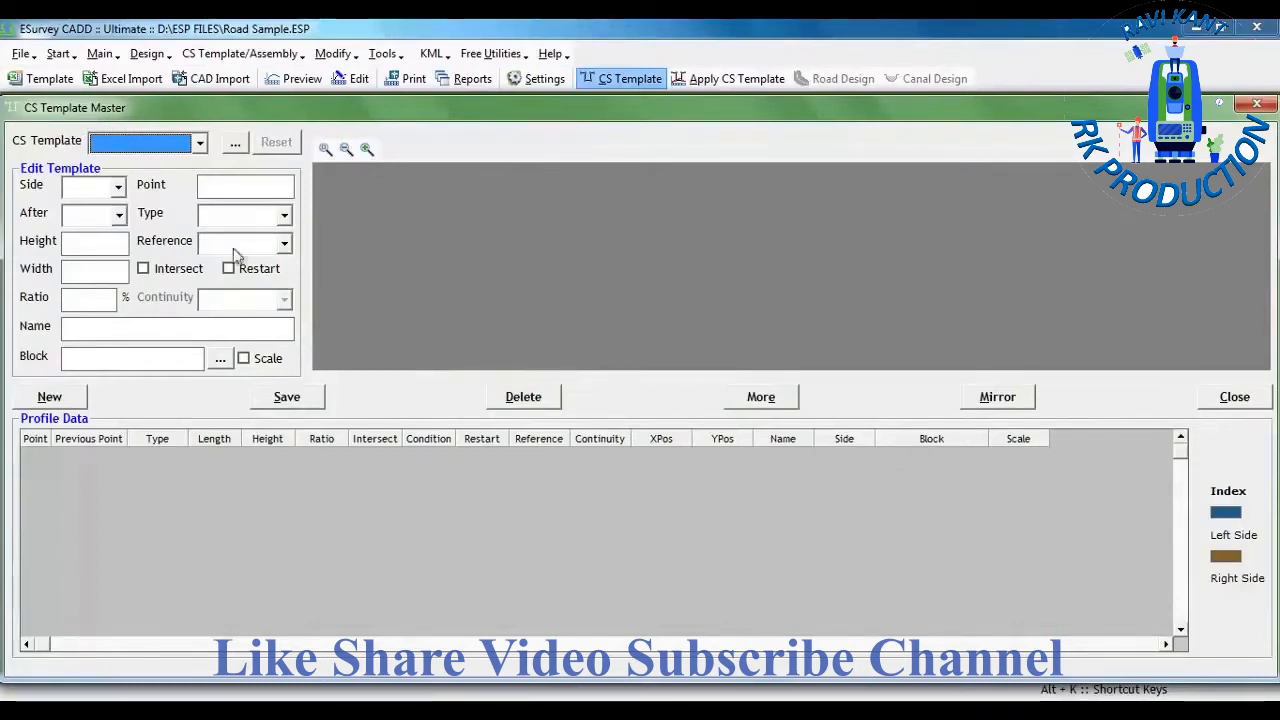
left_click(235, 146)
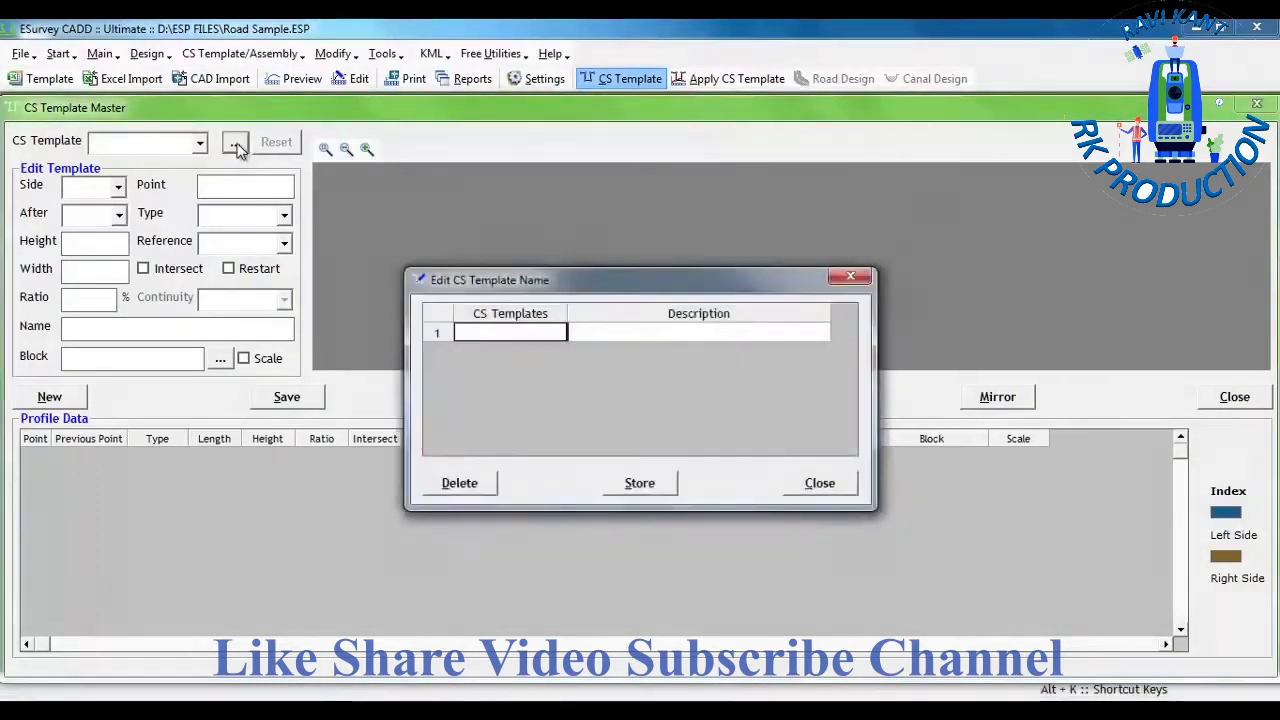
left_click(466, 333)
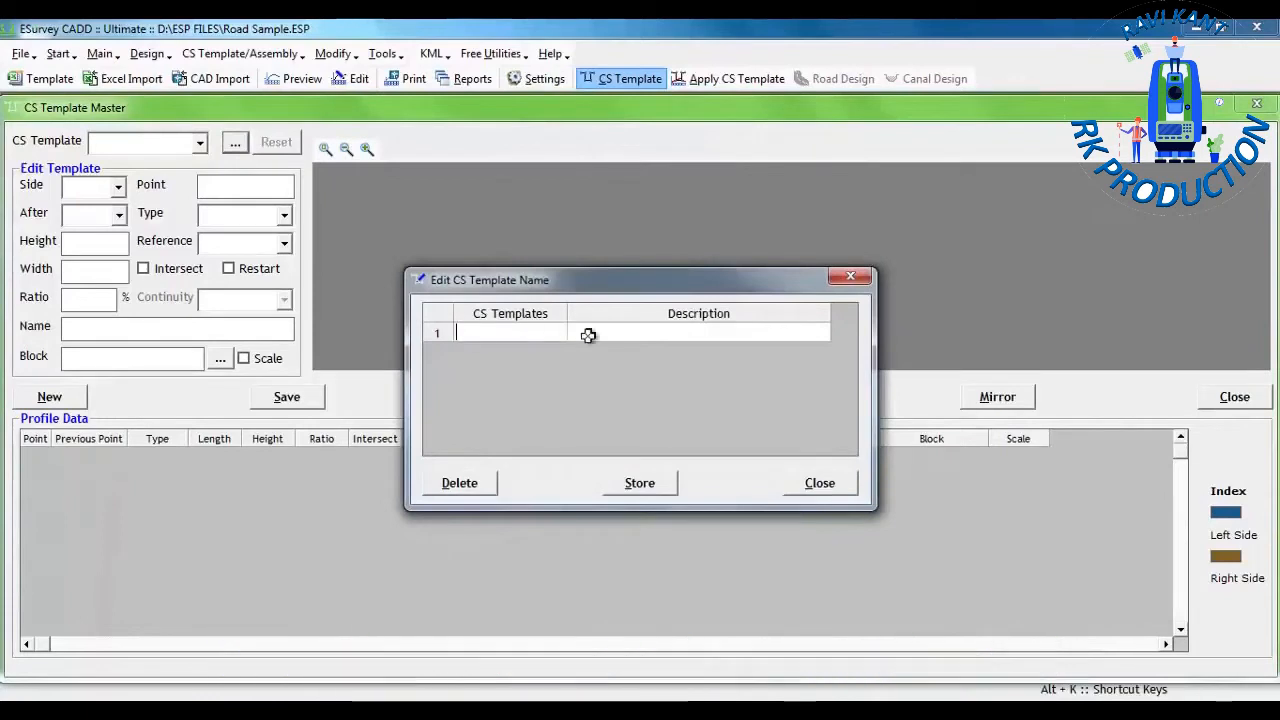
type("PMGSY")
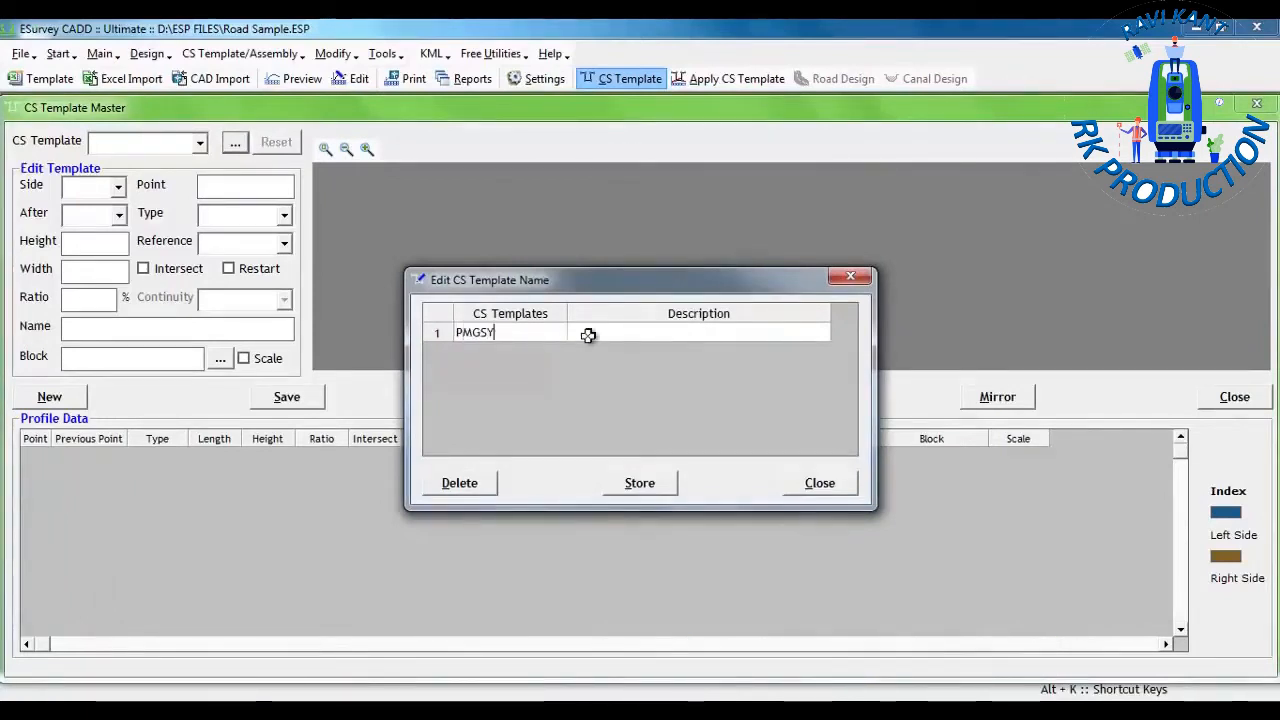
key("Return")
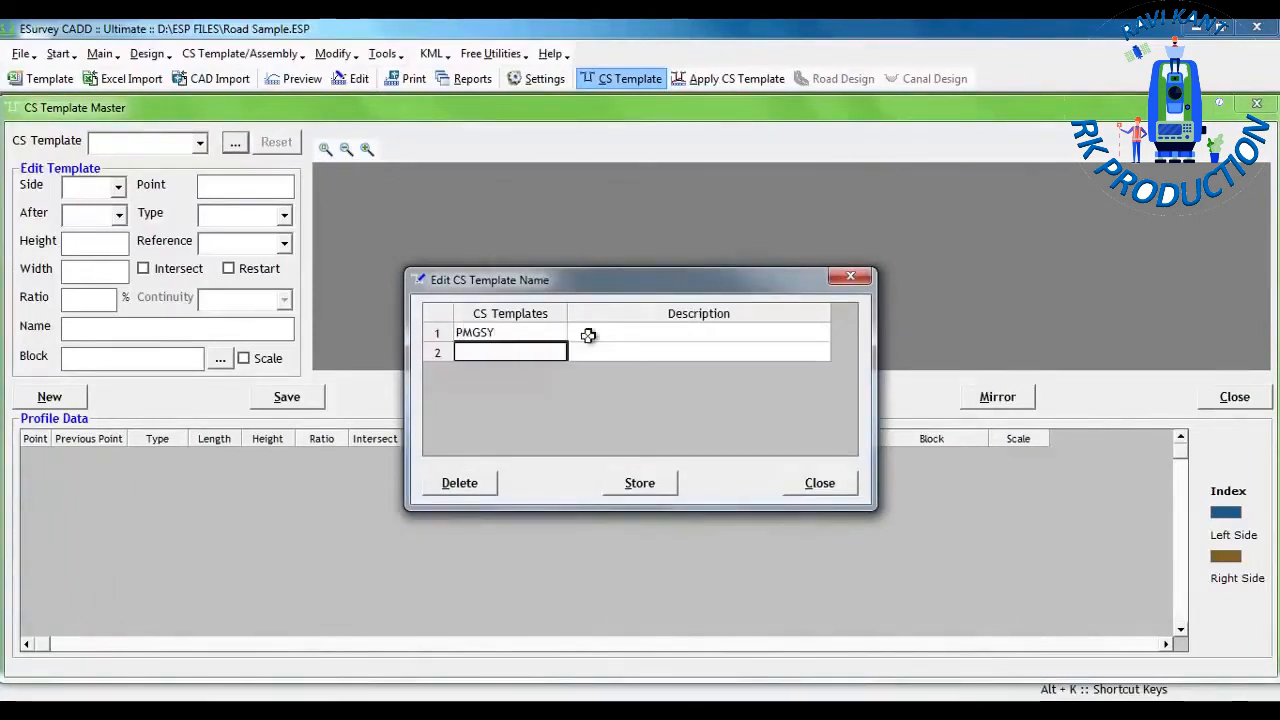
left_click(820, 493)
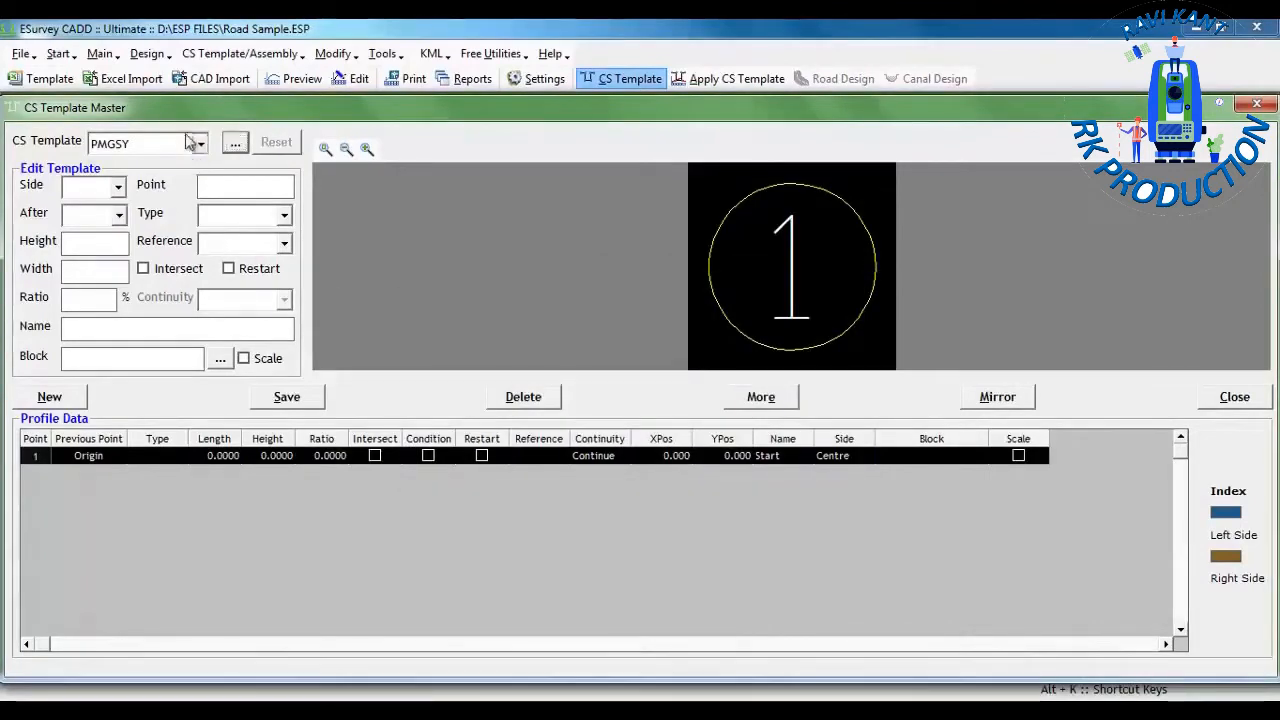
left_click(199, 143)
left_click(163, 168)
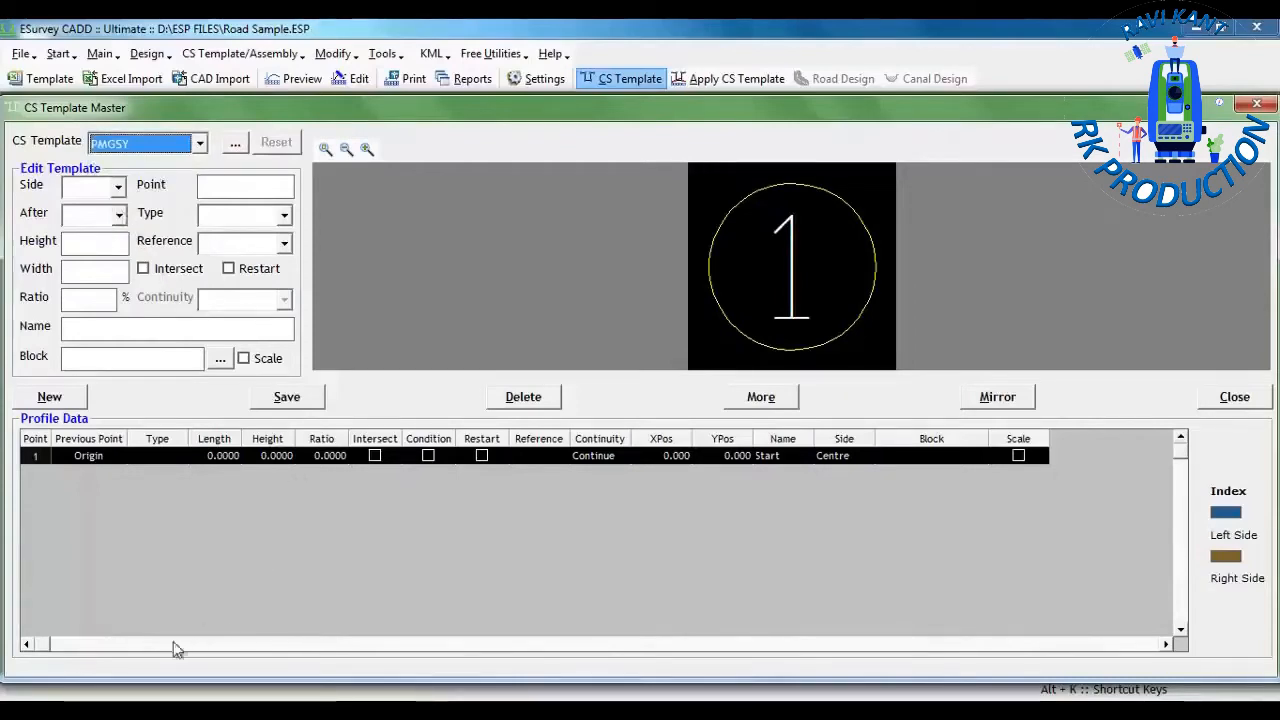
- Switch to the Screen shots folder and open PMGSY.png to examine the reference road section's widths and side slopes
left_click(100, 663)
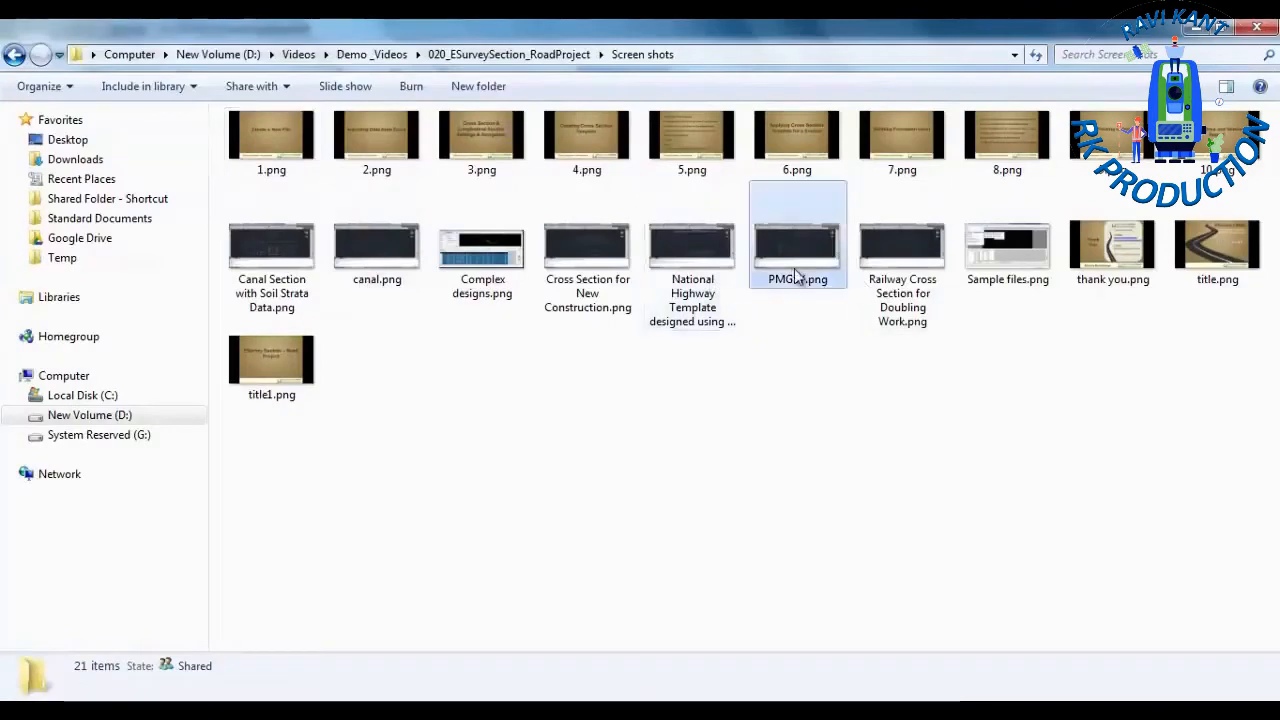
double_click(798, 276)
scroll(686, 232, "up", 4)
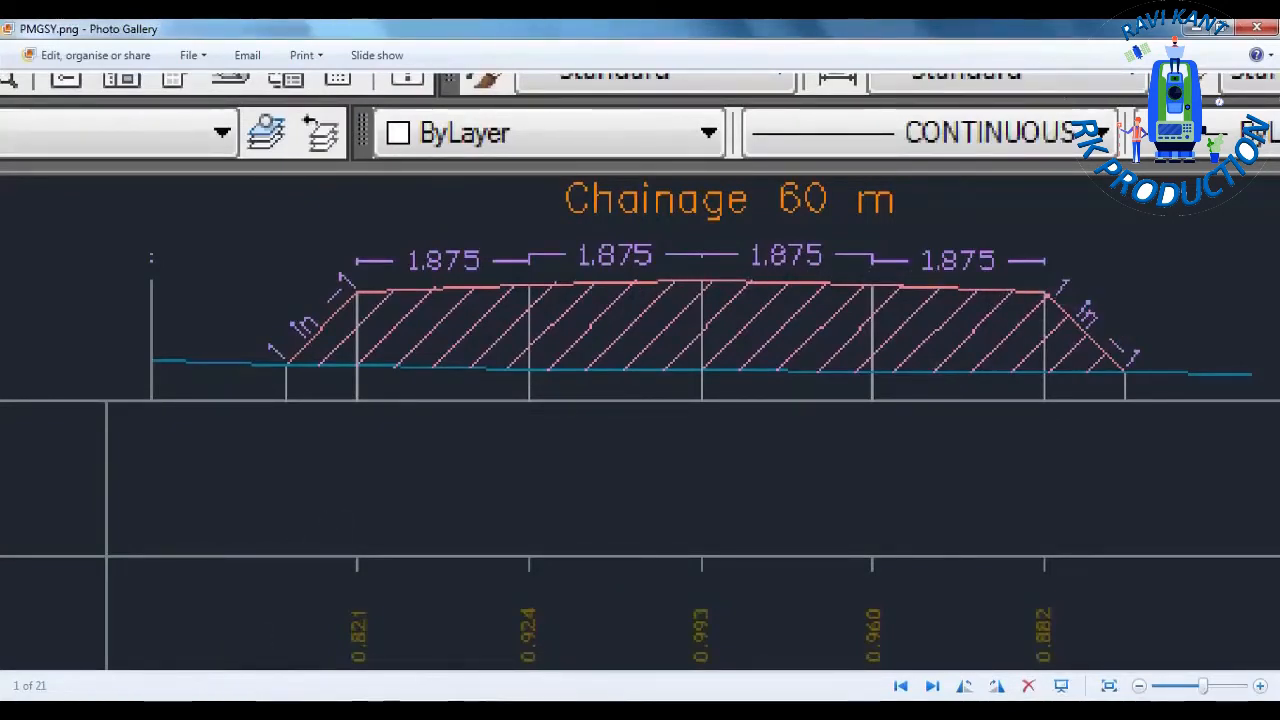
- Switch back to ESurvey CADD and add left-side point 2 after point 1 as Slope_W, width 1.875, ratio -2.5%
key("alt+Tab")
left_click(440, 228)
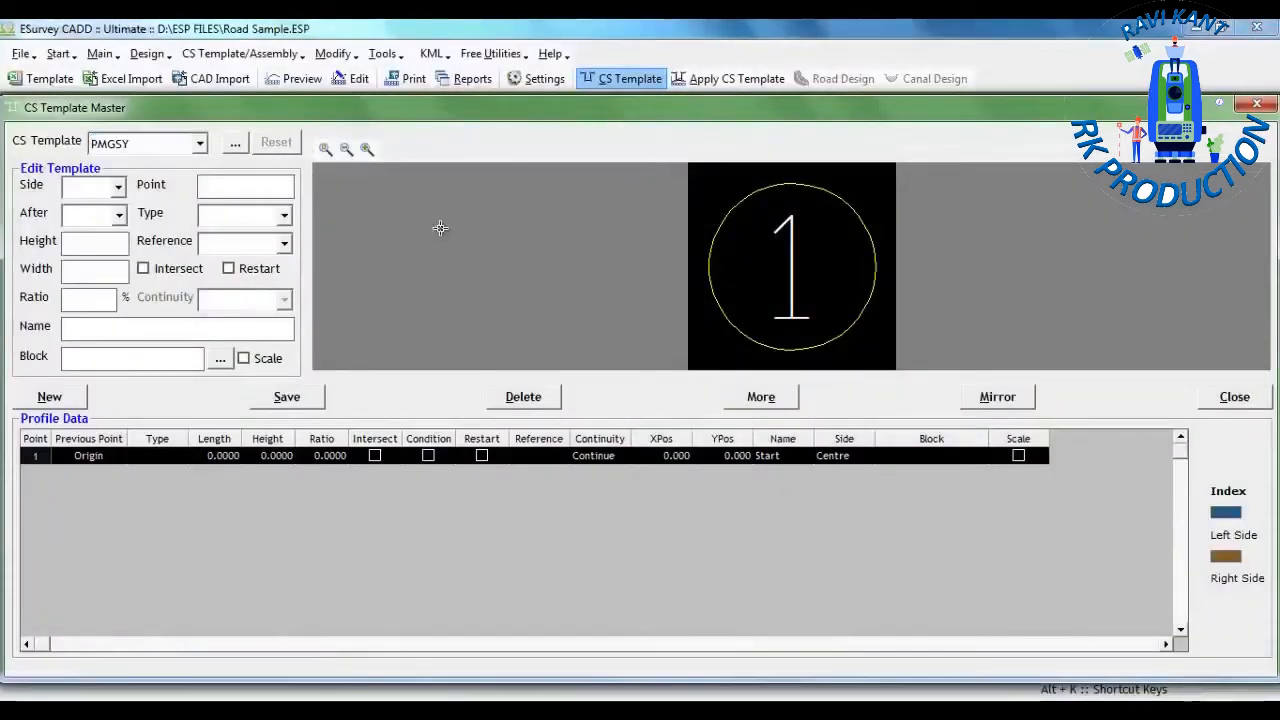
left_click(50, 397)
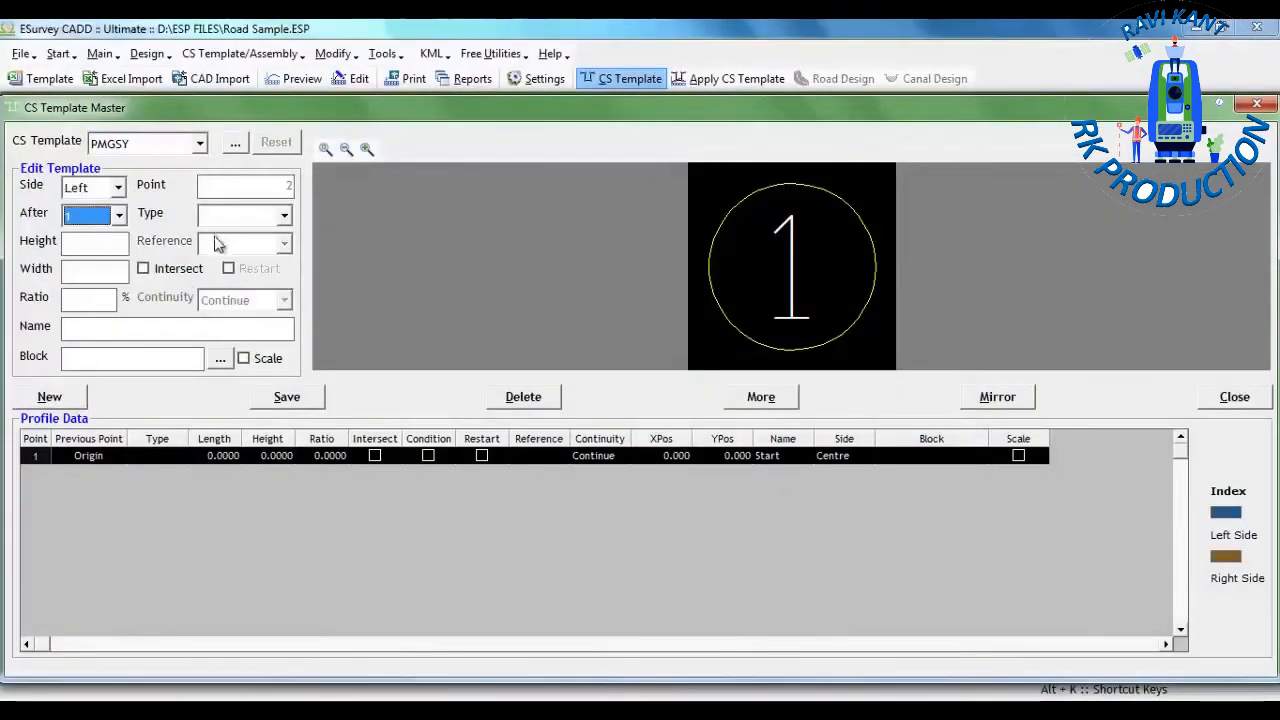
left_click(284, 215)
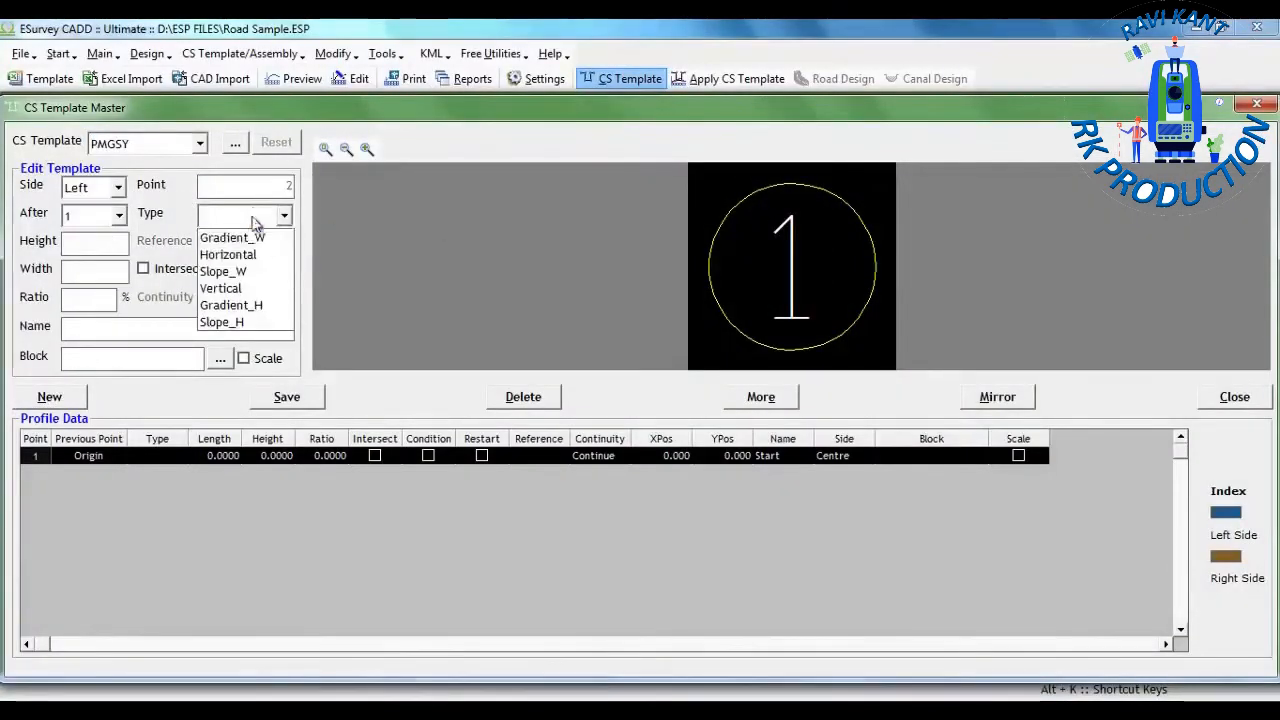
left_click(238, 271)
left_click(97, 266)
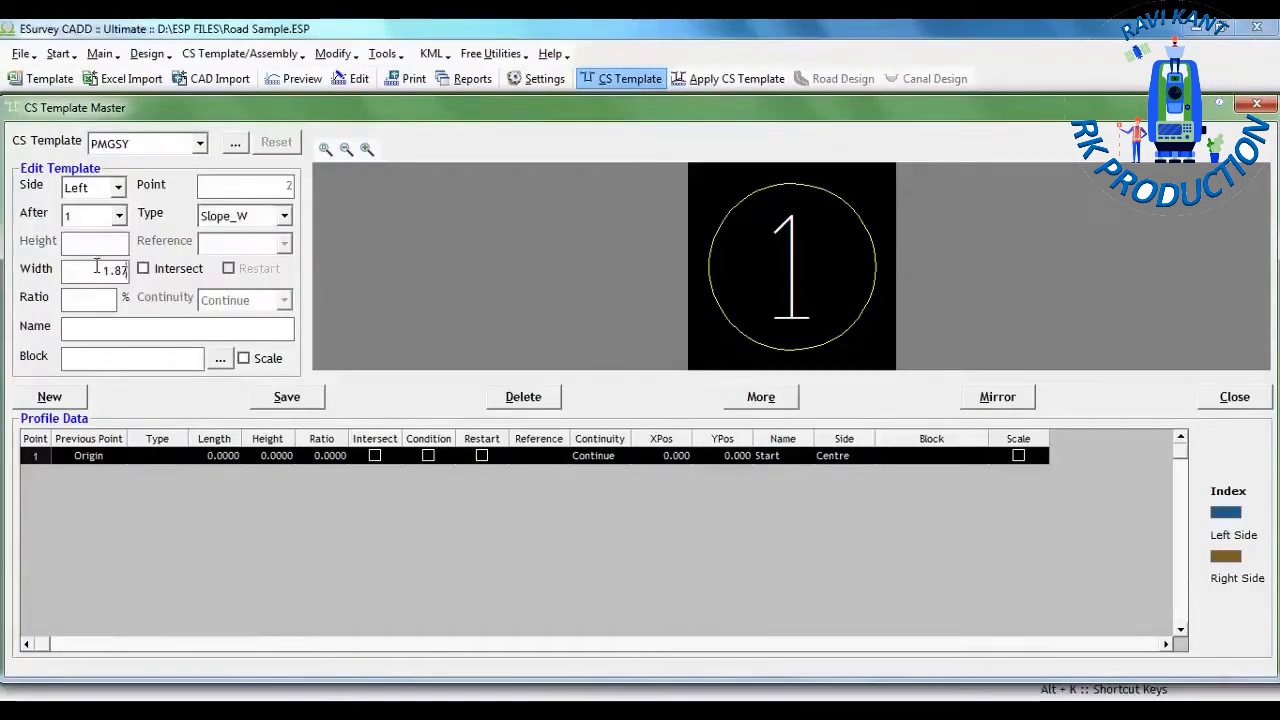
left_click(93, 303)
type("-2.5")
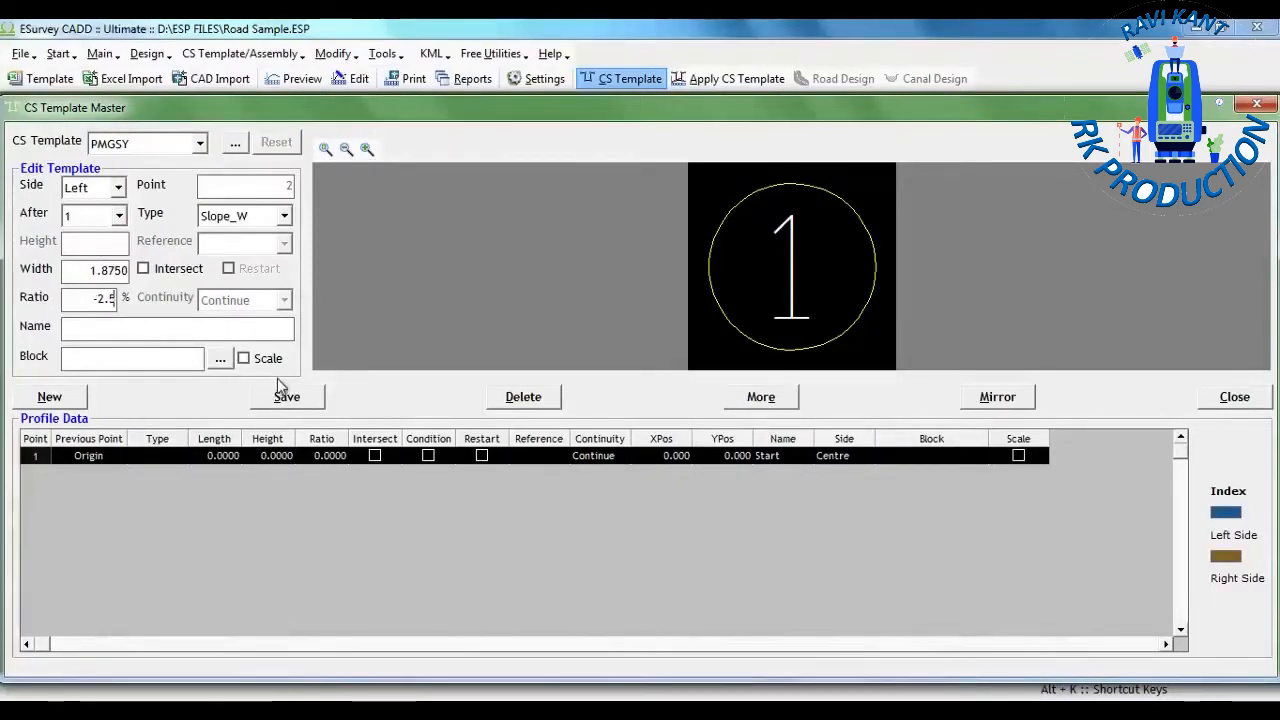
left_click(286, 396)
key("Return")
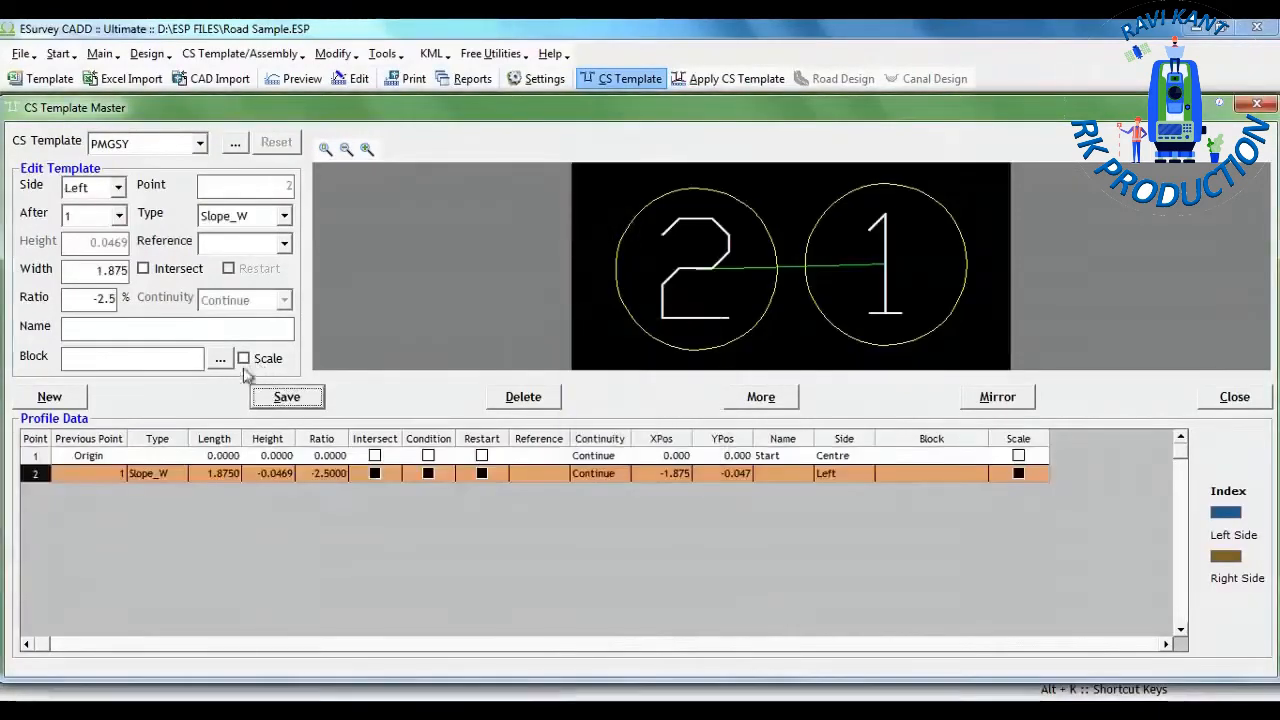
- Add left-side point 3 after point 2 as Slope_W with width 1.875 and ratio -3.5%
left_click(55, 398)
left_click(248, 216)
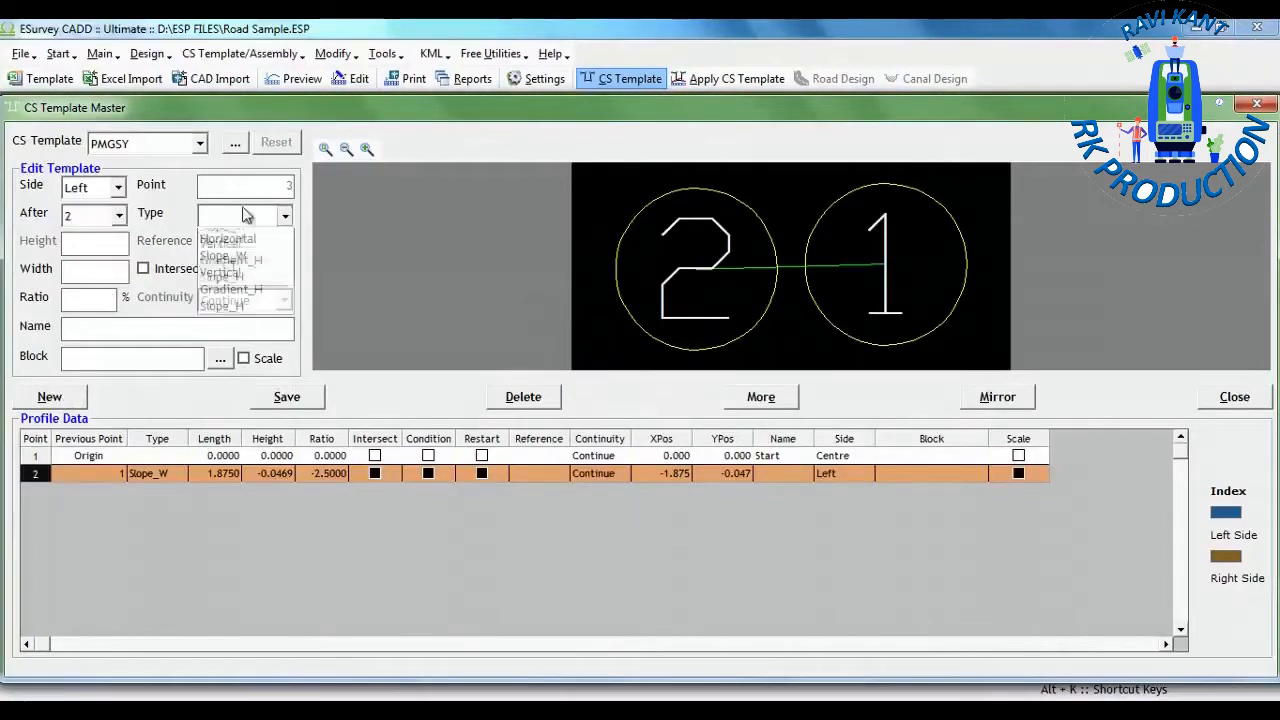
left_click(243, 275)
left_click(106, 272)
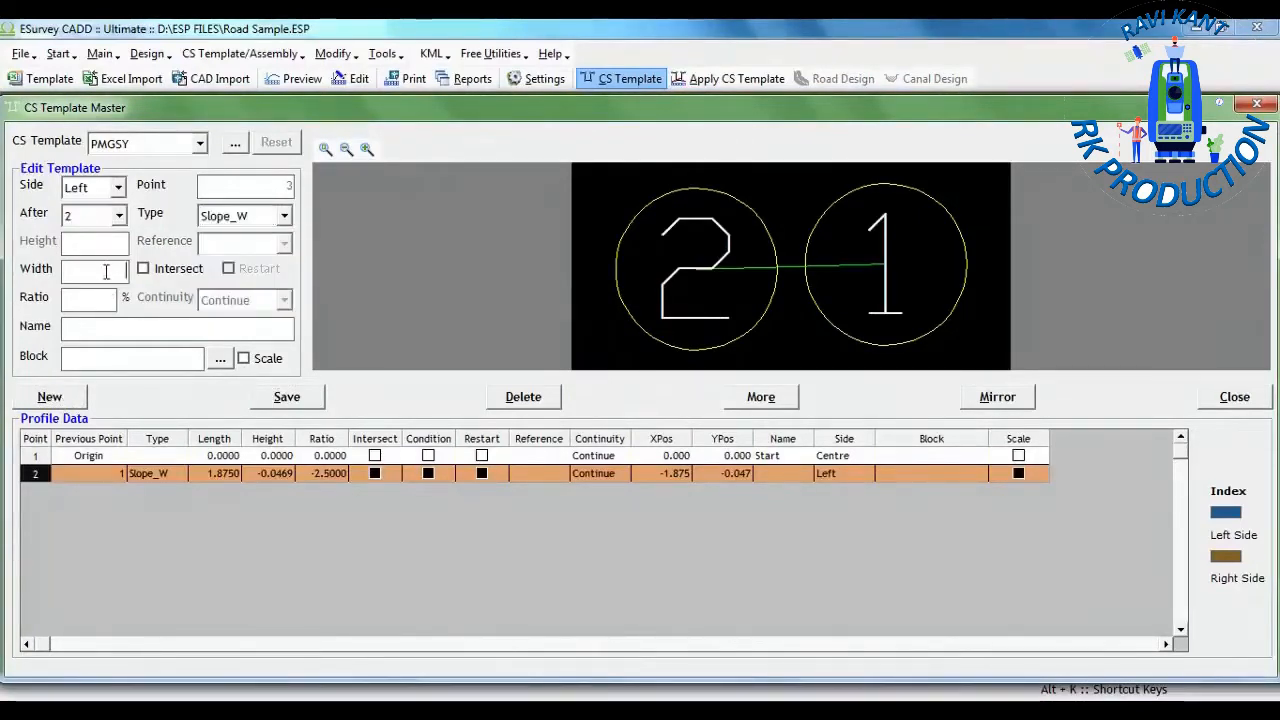
type("1.875")
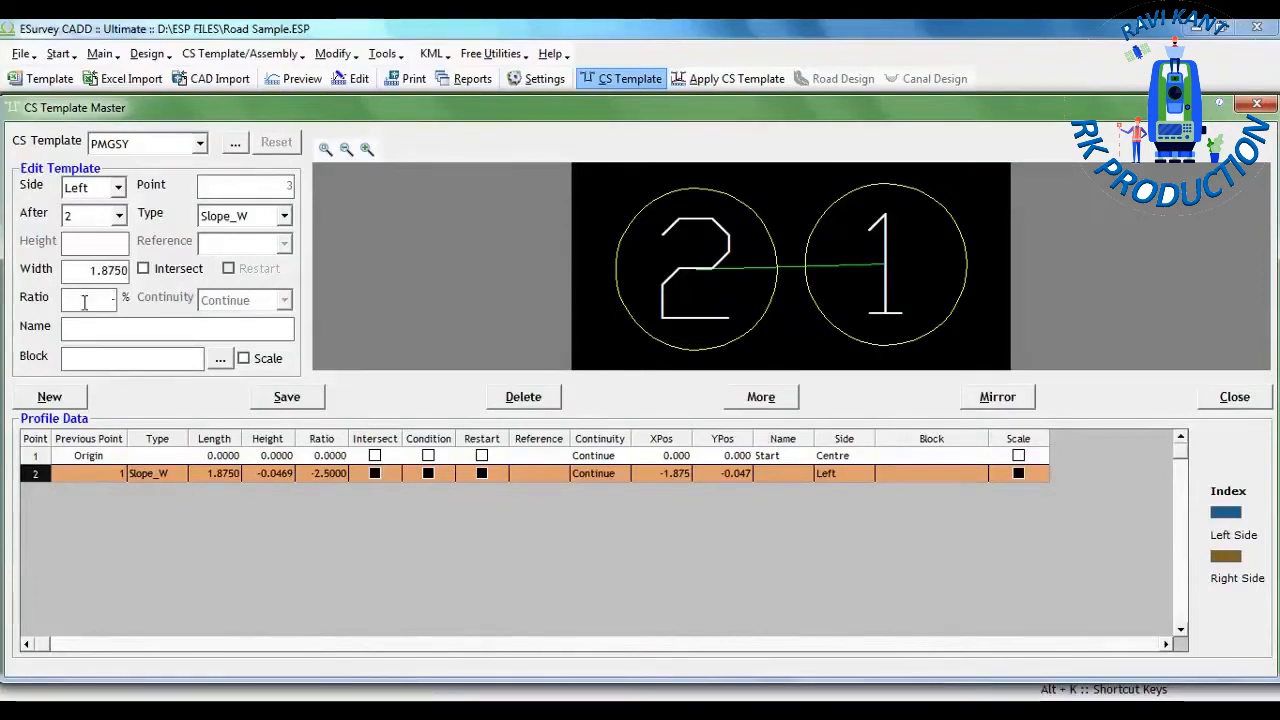
type("-3.5")
left_click(276, 398)
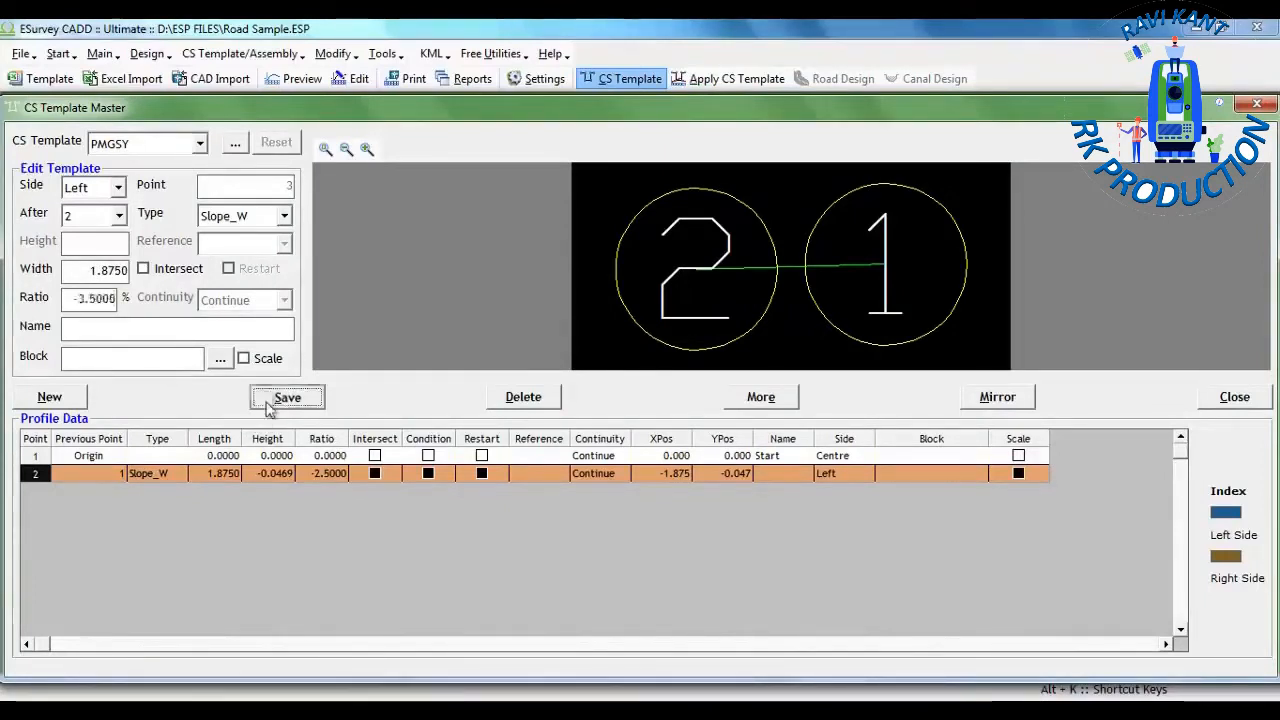
key("Return")
- Add left-side point 4 after point 3 as Gradient_W with width 10 and ratio 1.5
left_click(50, 397)
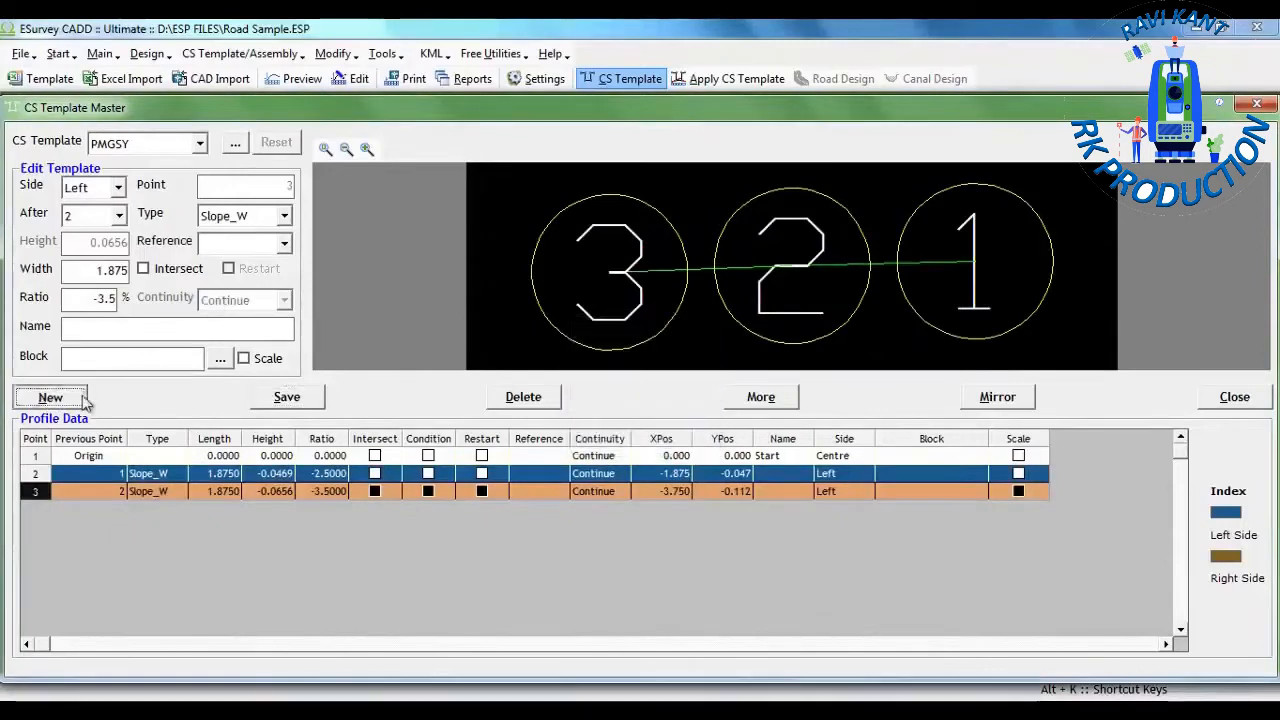
left_click(252, 216)
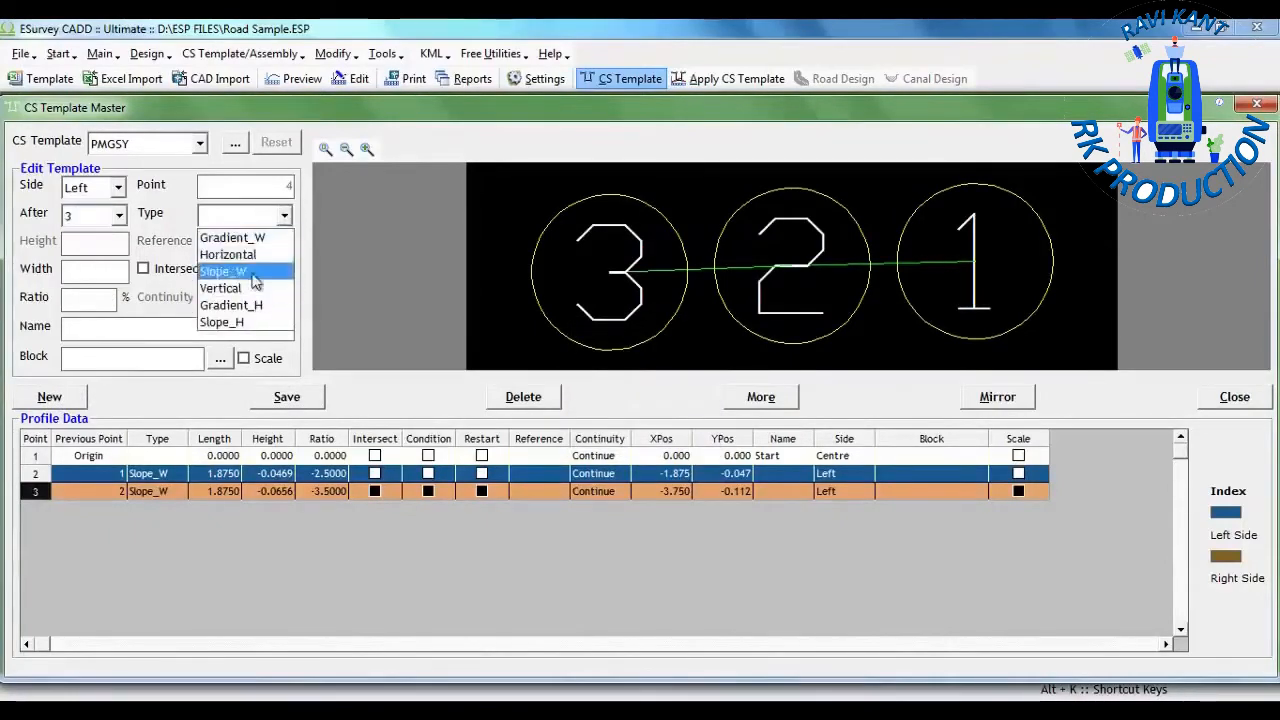
left_click(232, 237)
left_click(85, 273)
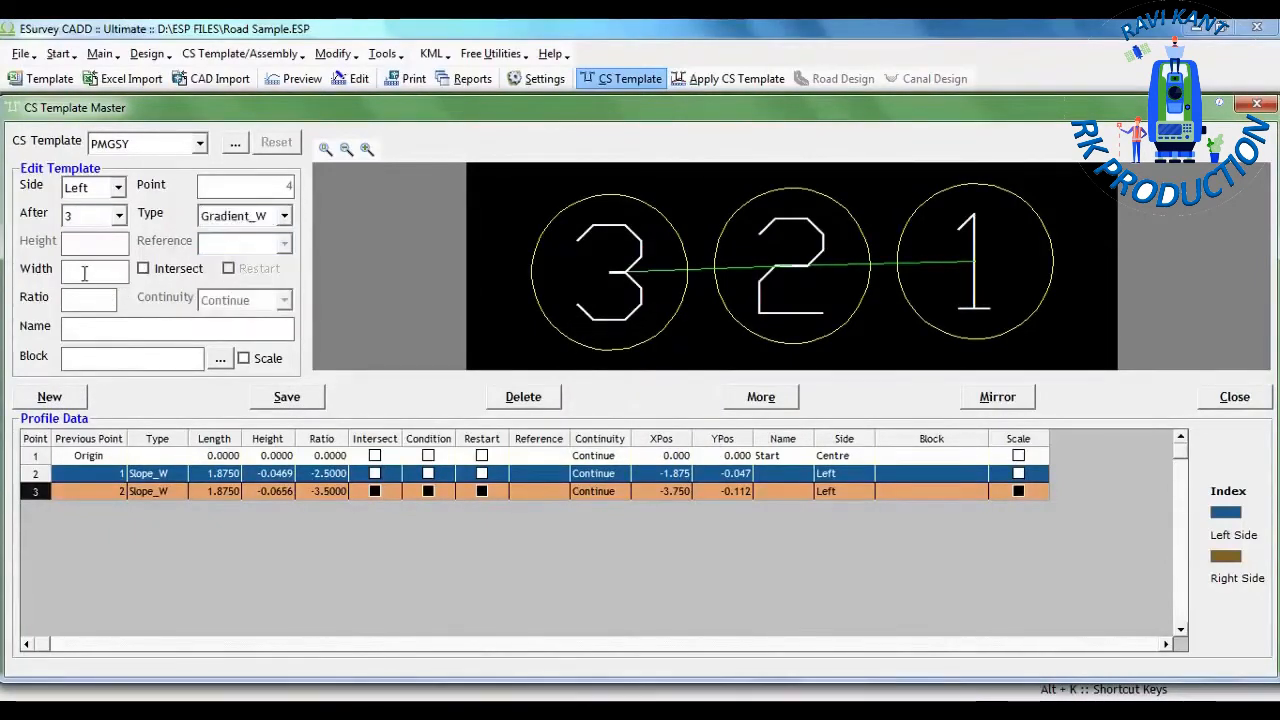
type("10")
type("1.5")
left_click(287, 397)
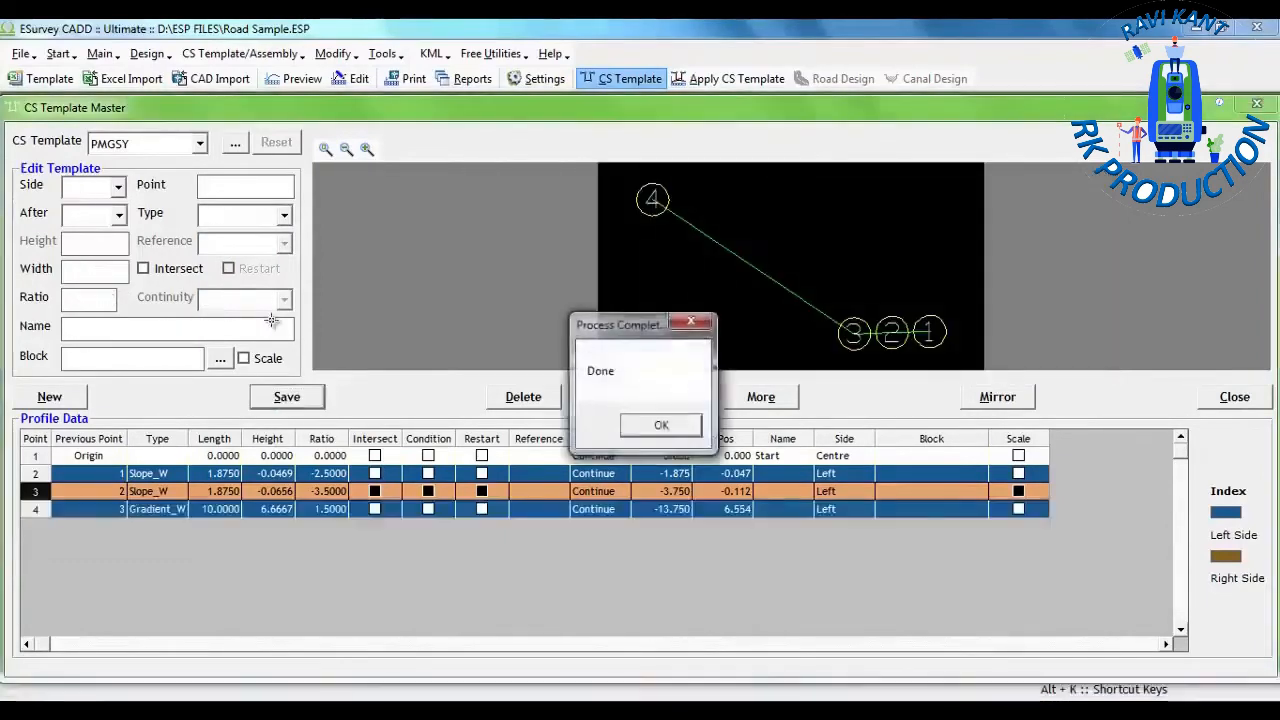
key("Return")
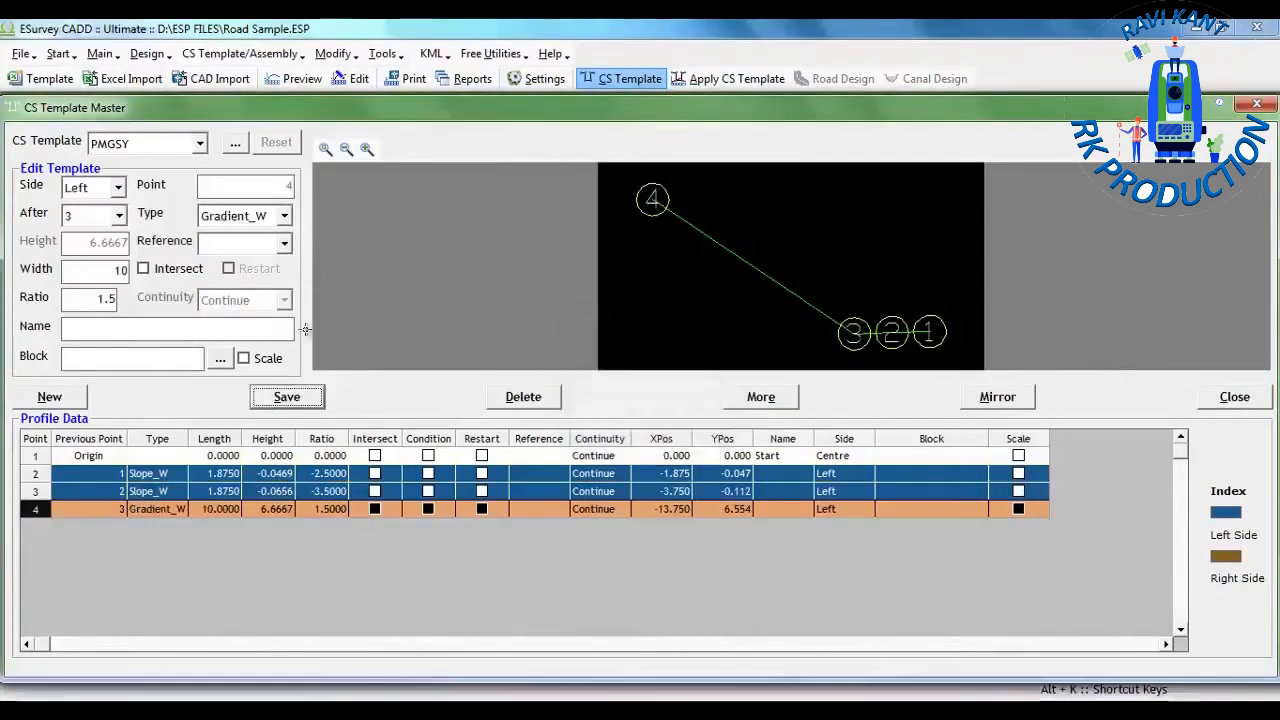
- Set point 4's ratio to -1.5 and save the point
left_click(96, 299)
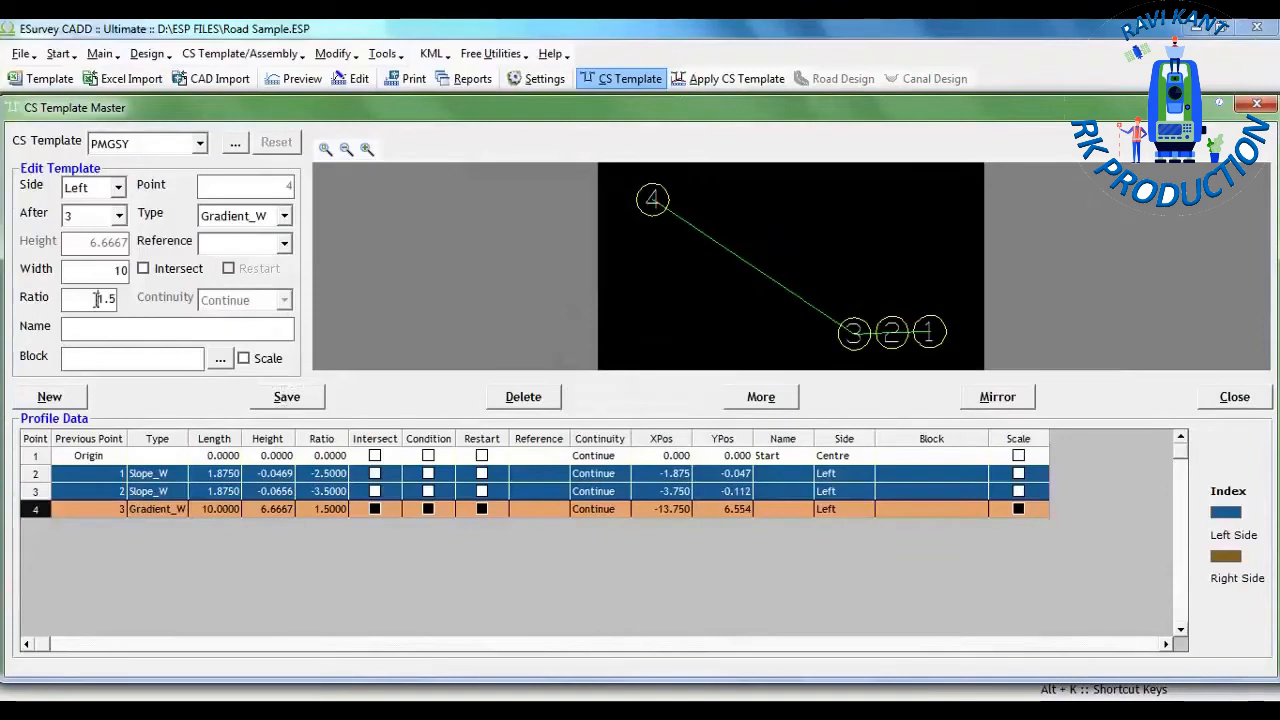
left_click(287, 397)
key("Return")
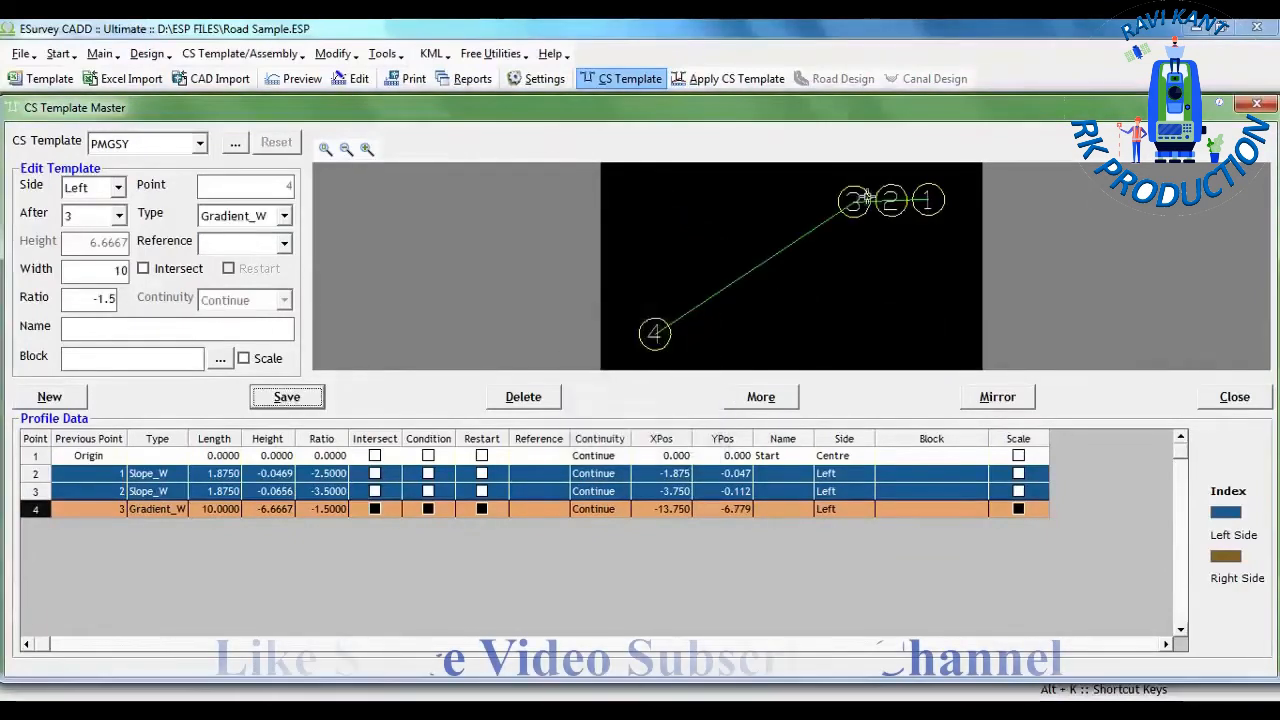
- Start left-side point 5 after point 3 as Gradient_W, with width 10 and ratio -1.5
left_click(73, 401)
left_click(284, 215)
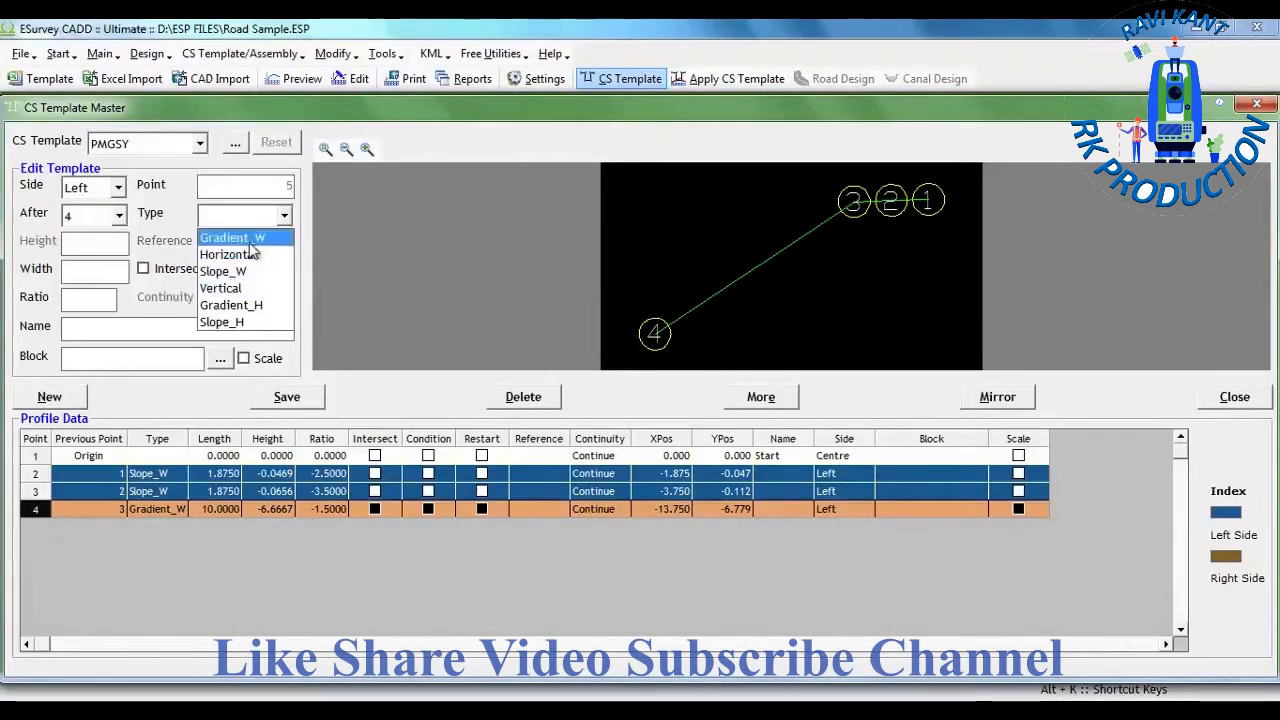
left_click(118, 215)
left_click(118, 215)
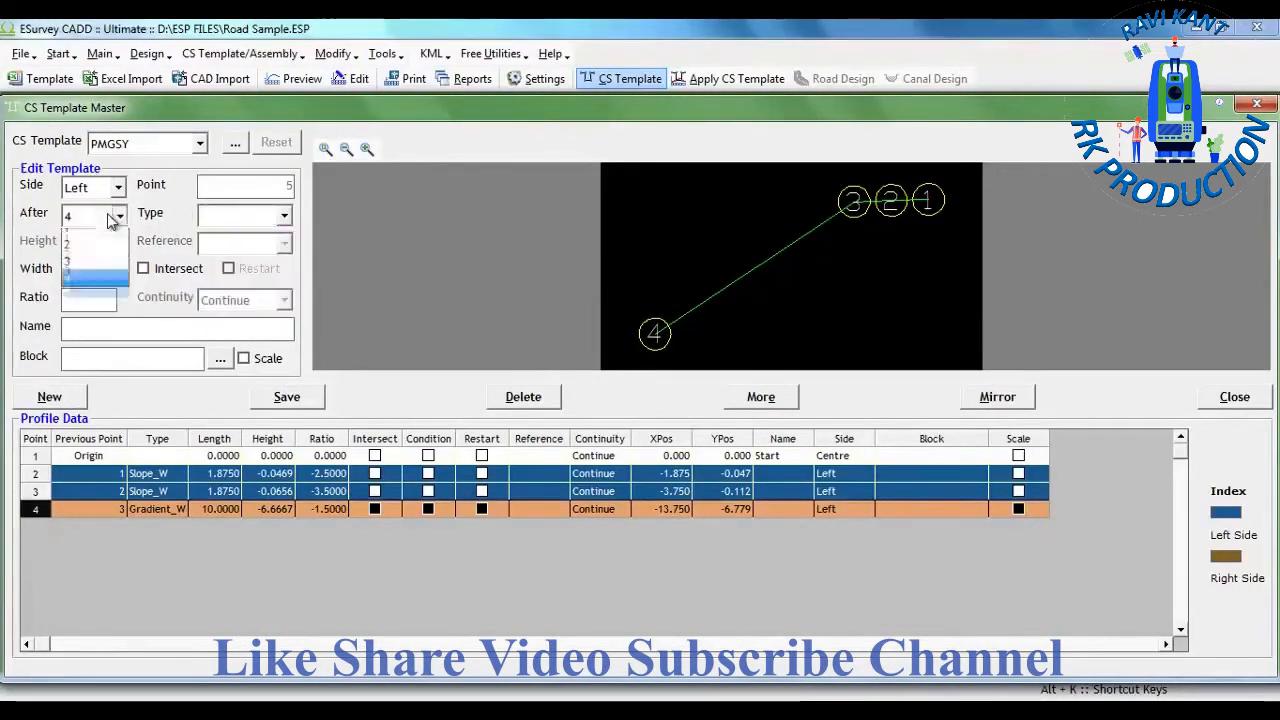
left_click(90, 271)
left_click(284, 215)
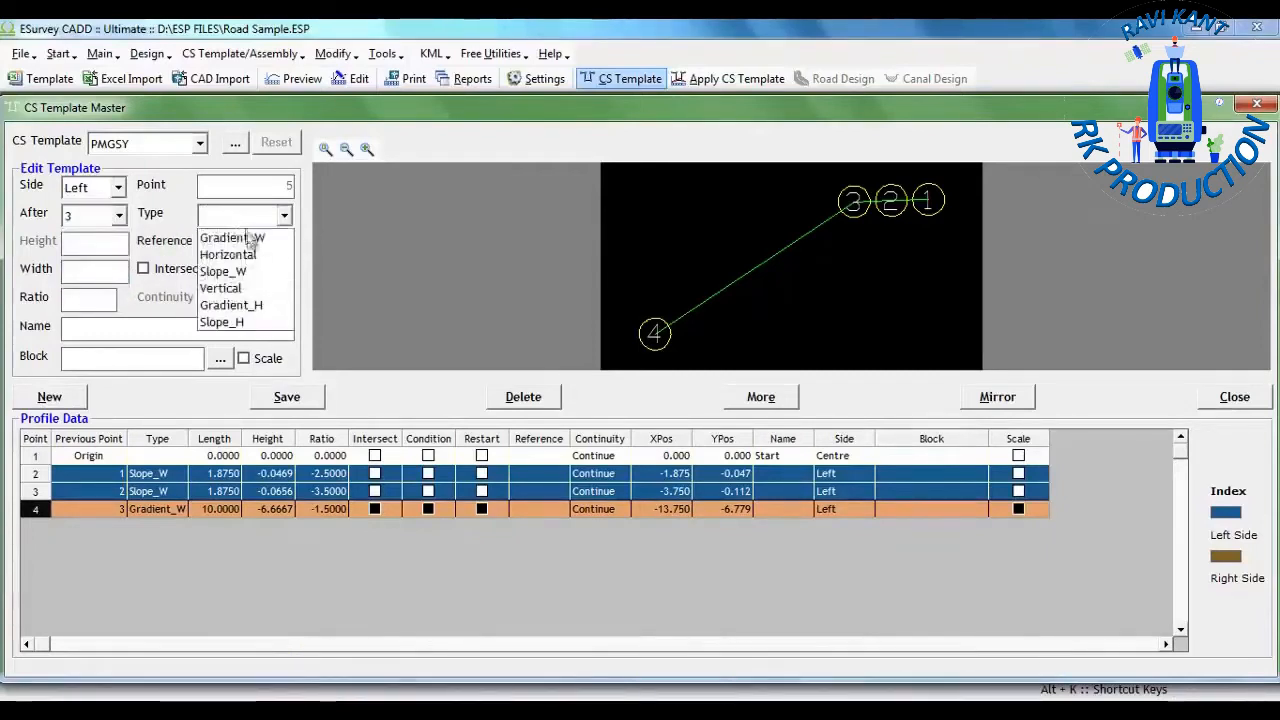
left_click(232, 238)
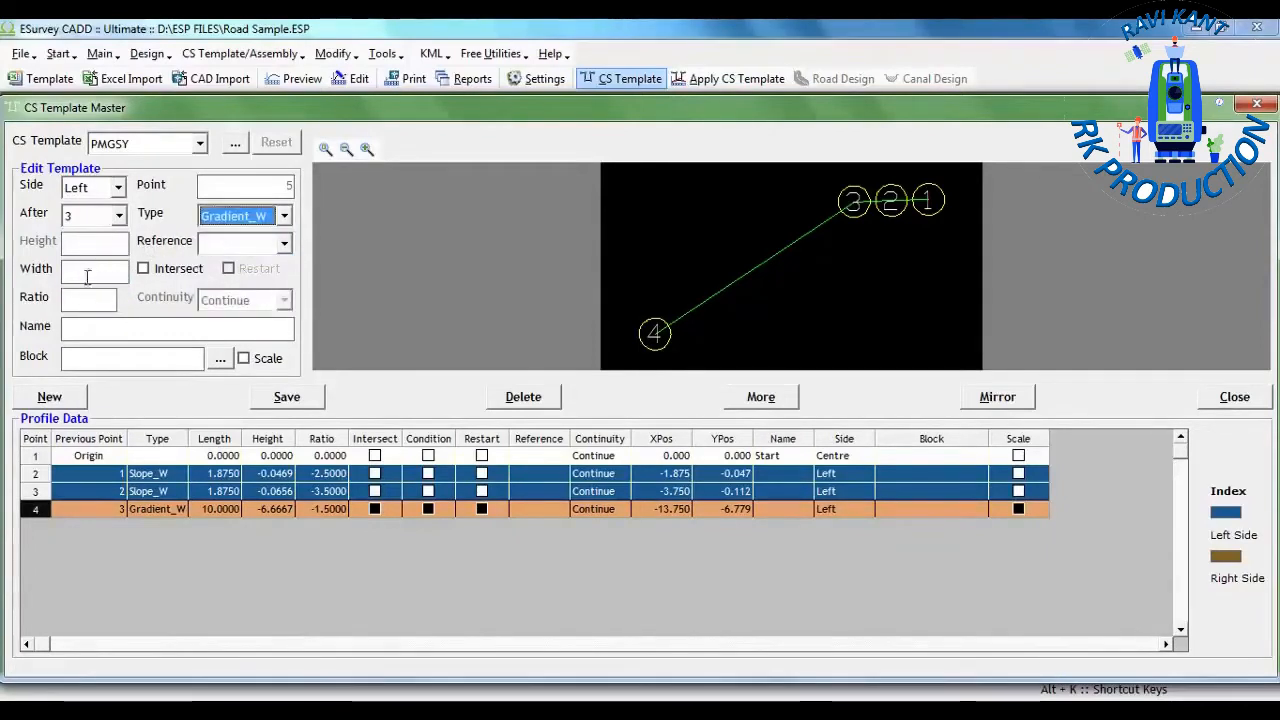
type("10")
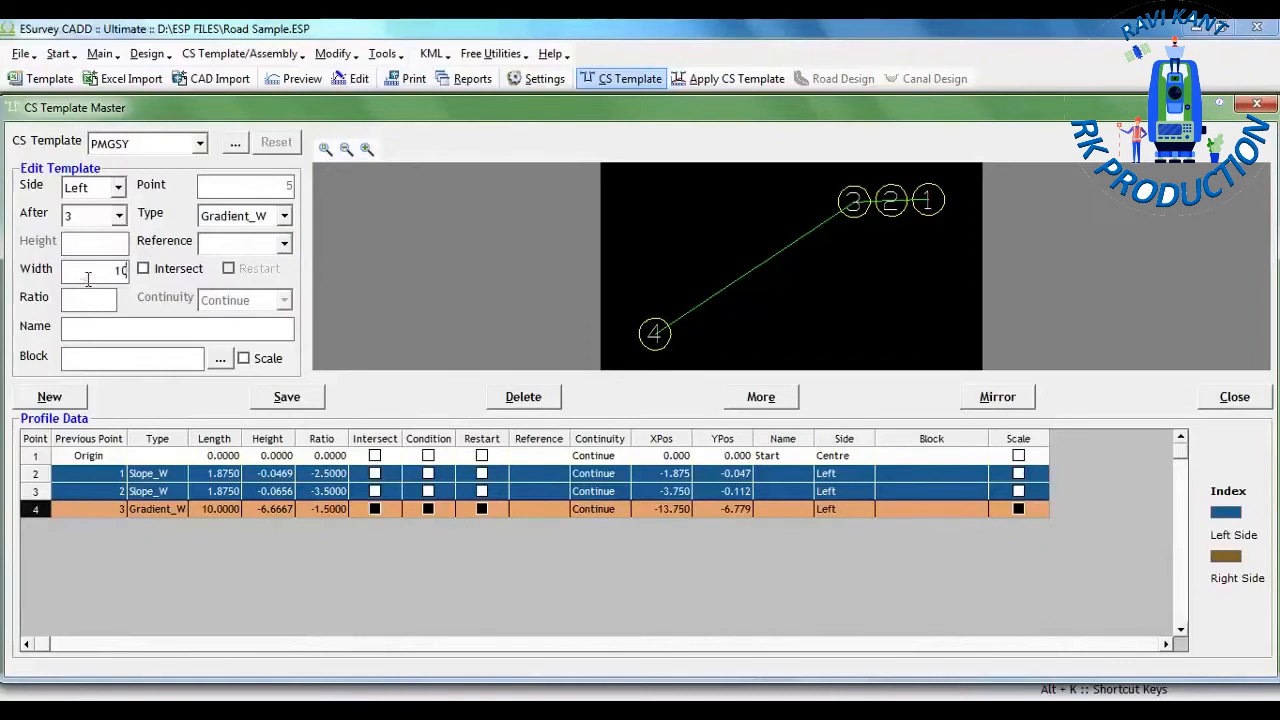
left_click(113, 298)
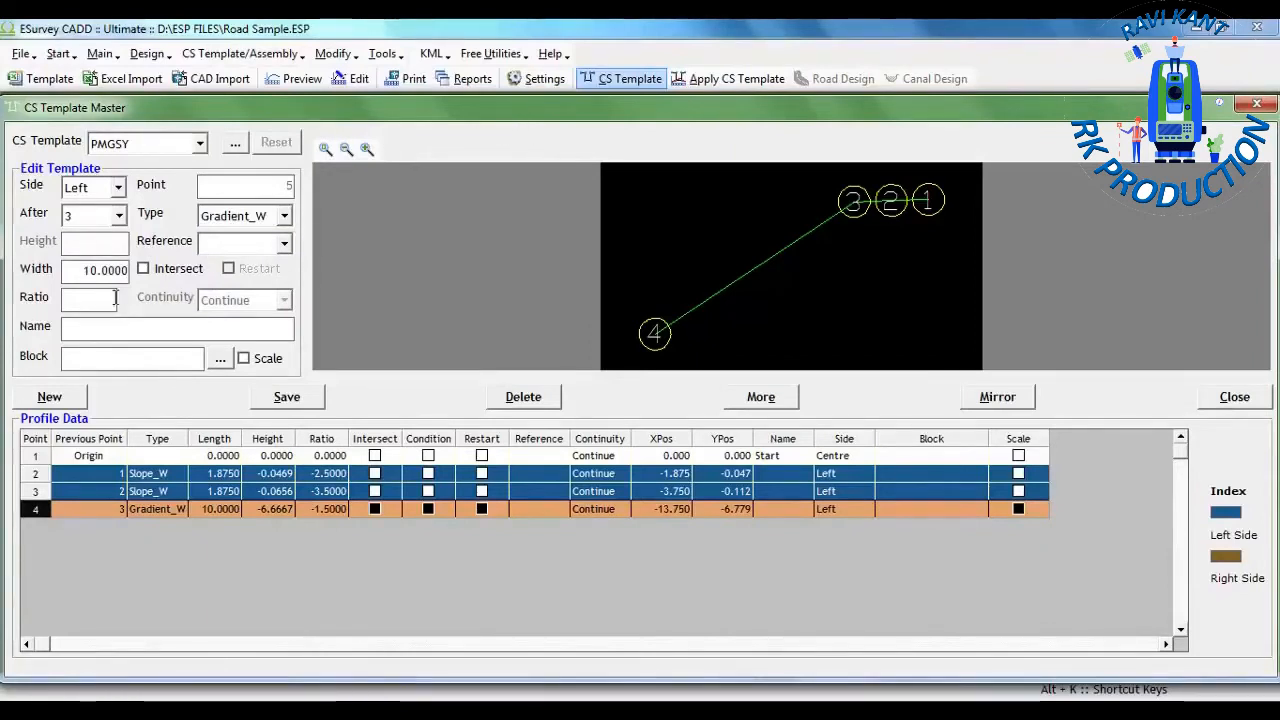
type("-1.5")
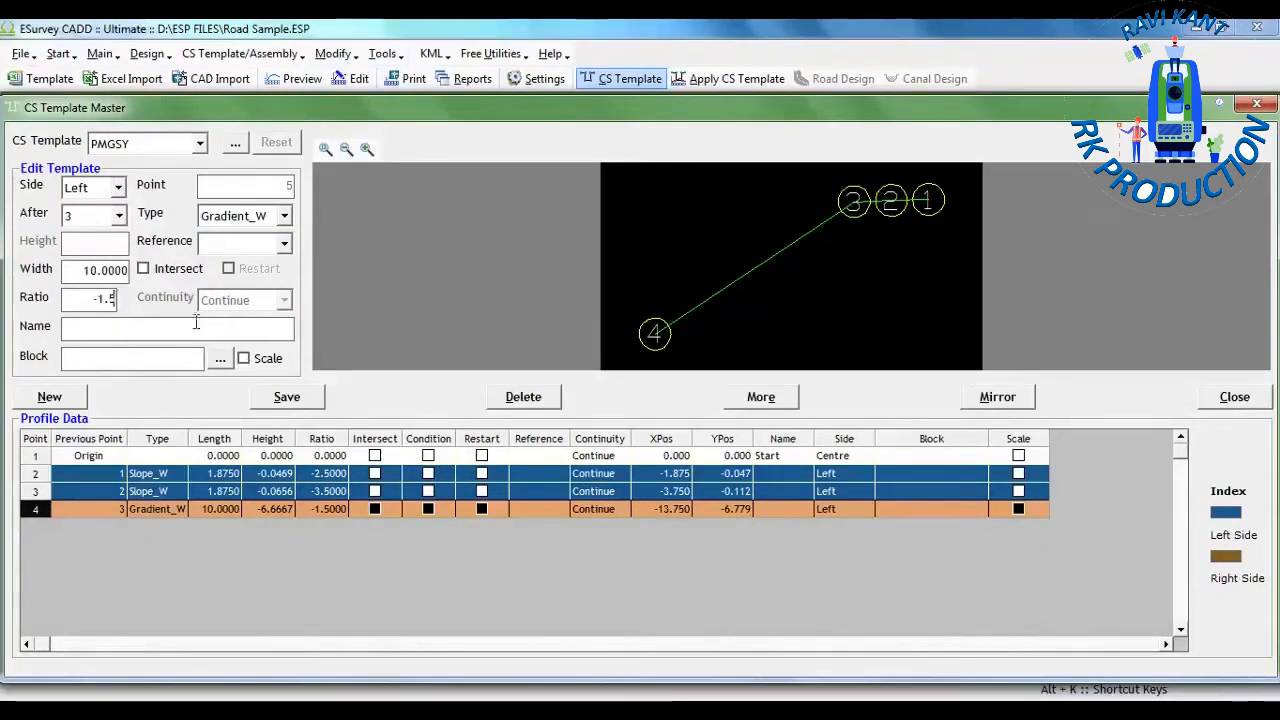
- Set point 5's ratio to 1.5 and its reference to Below, and save the point
left_click(245, 245)
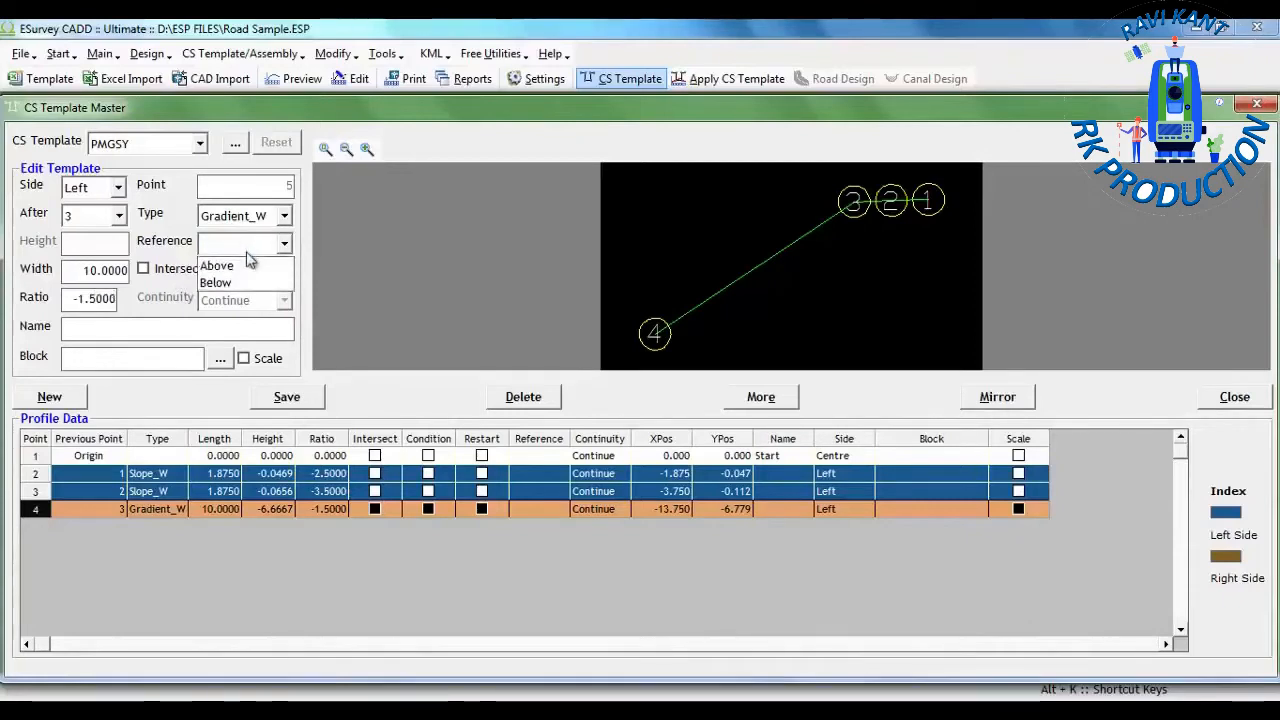
left_click(84, 300)
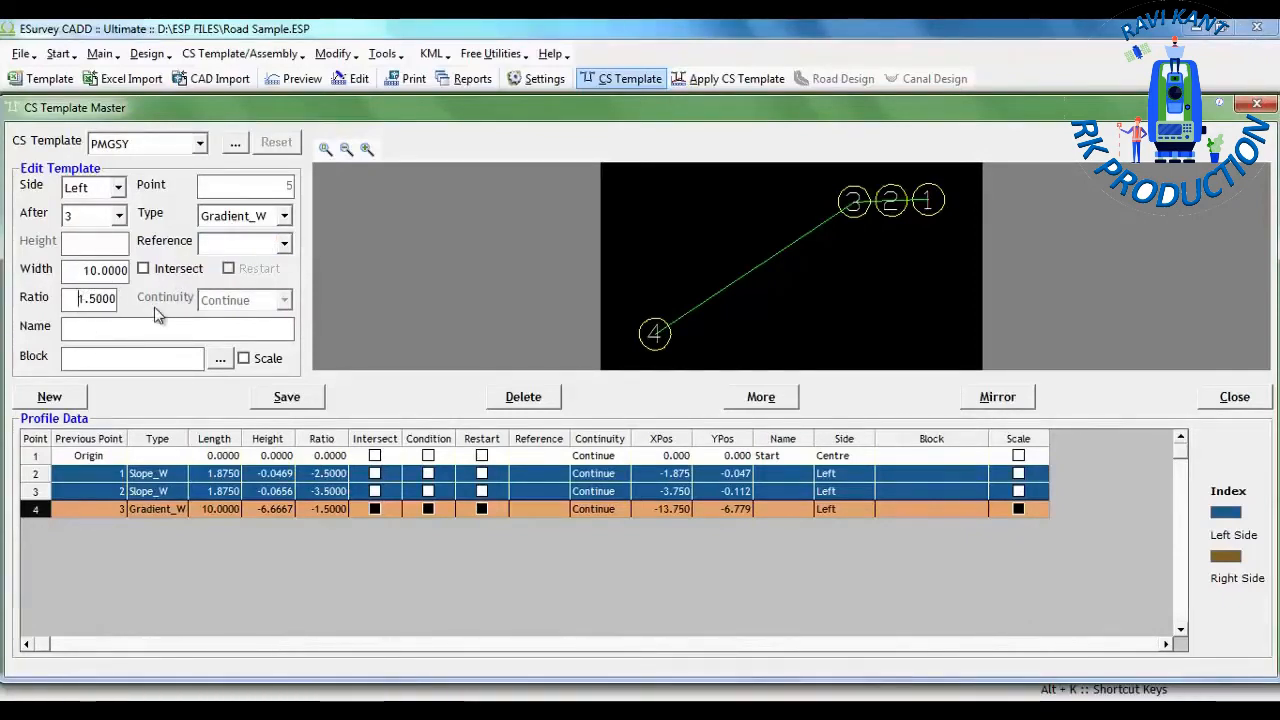
left_click(284, 243)
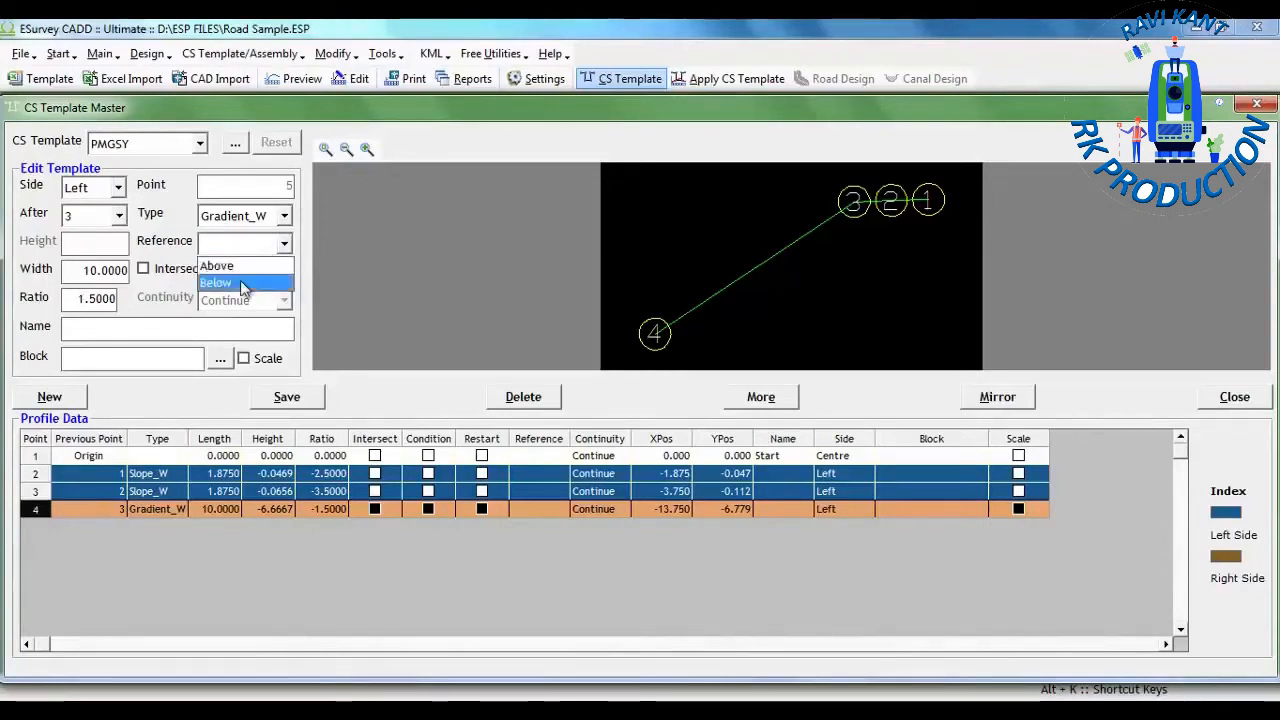
left_click(241, 284)
left_click(286, 397)
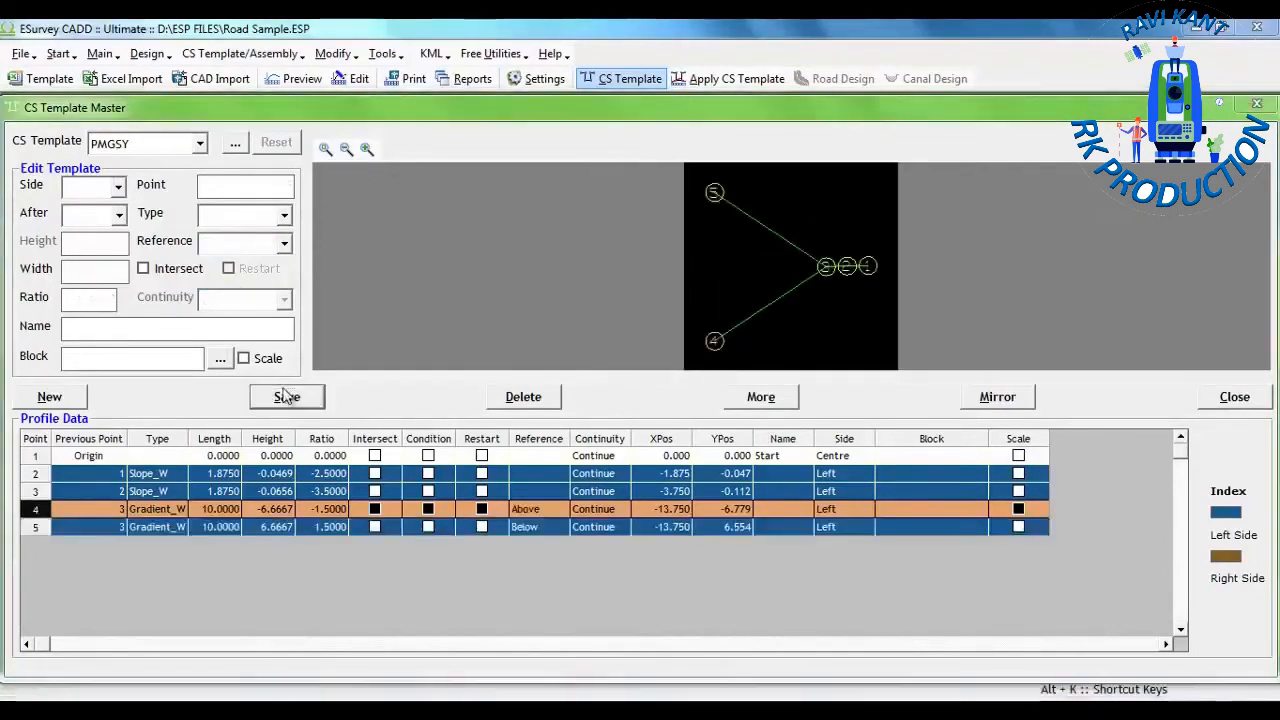
key("Return")
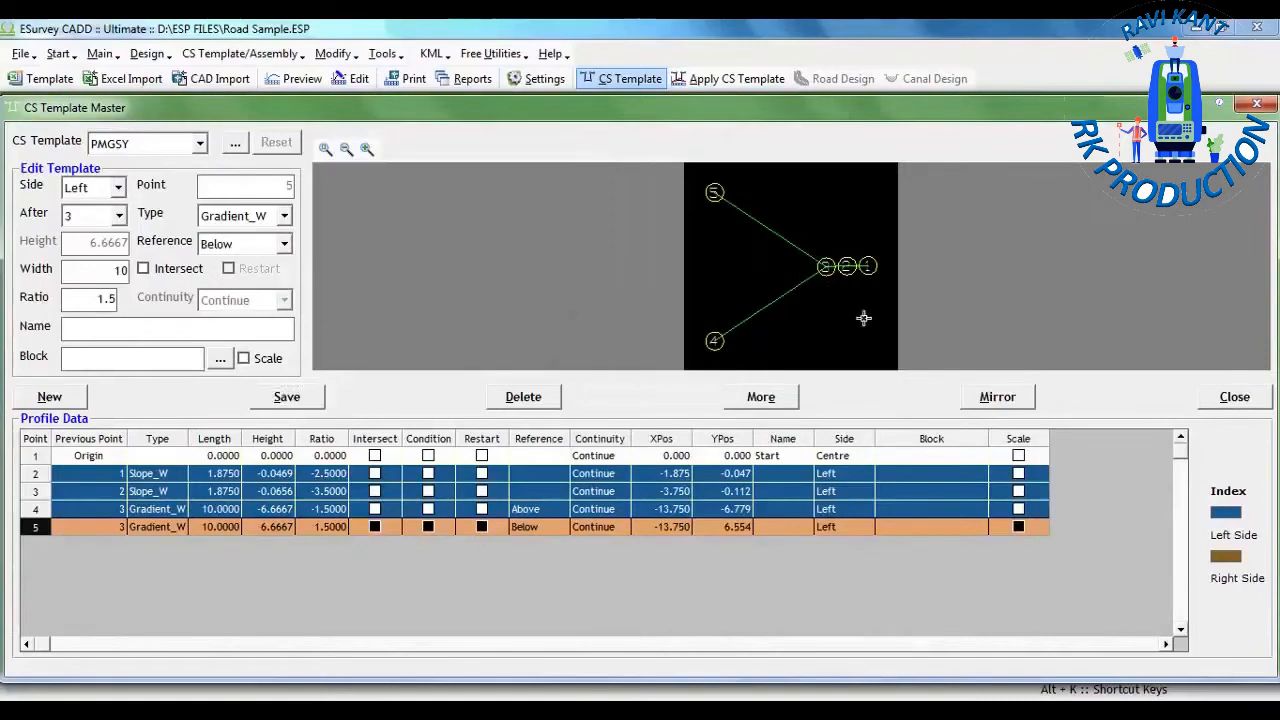
- Mirror the template points from the Left side to the Right side
scroll(864, 318, "up", 3)
scroll(711, 263, "down", 4)
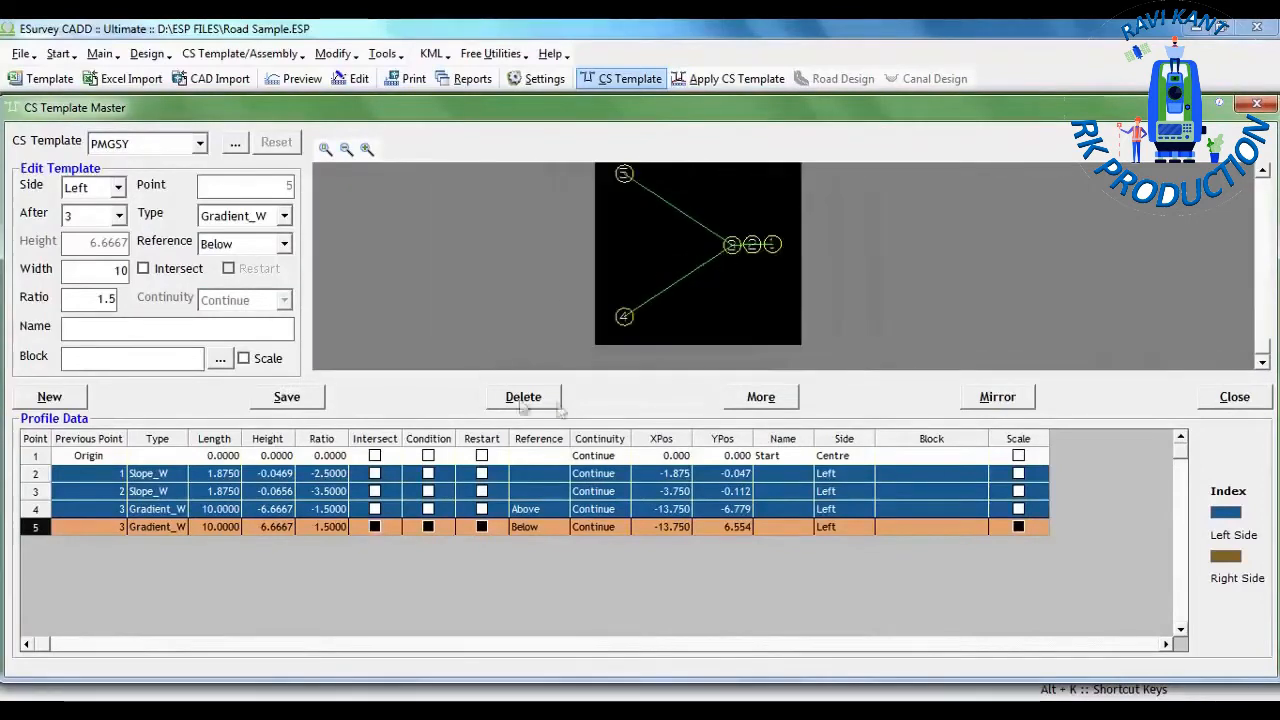
left_click(994, 398)
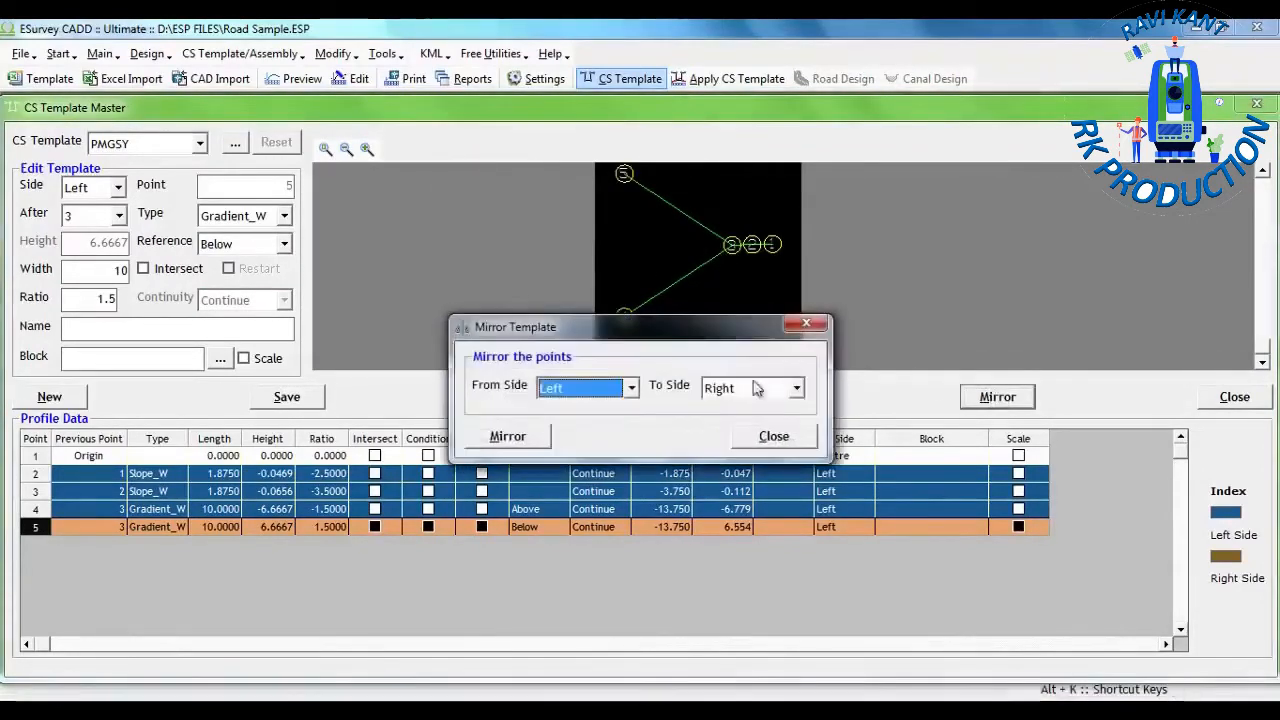
left_click(521, 443)
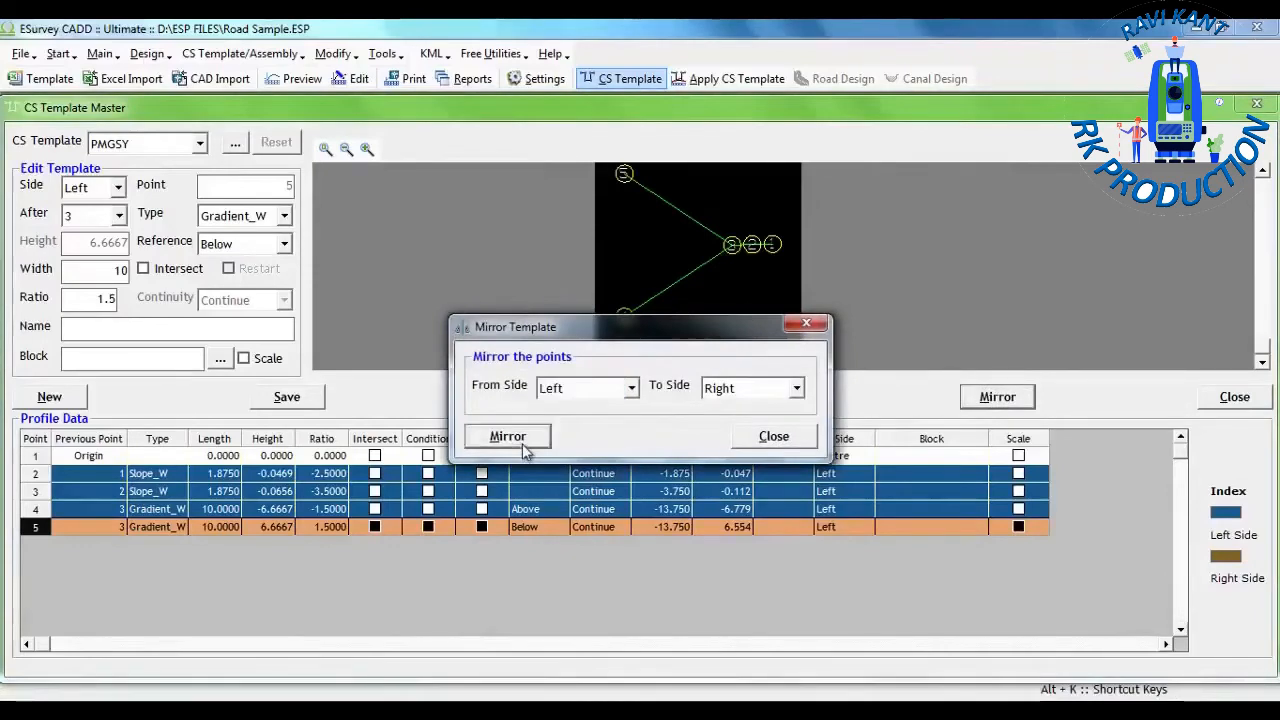
left_click(710, 433)
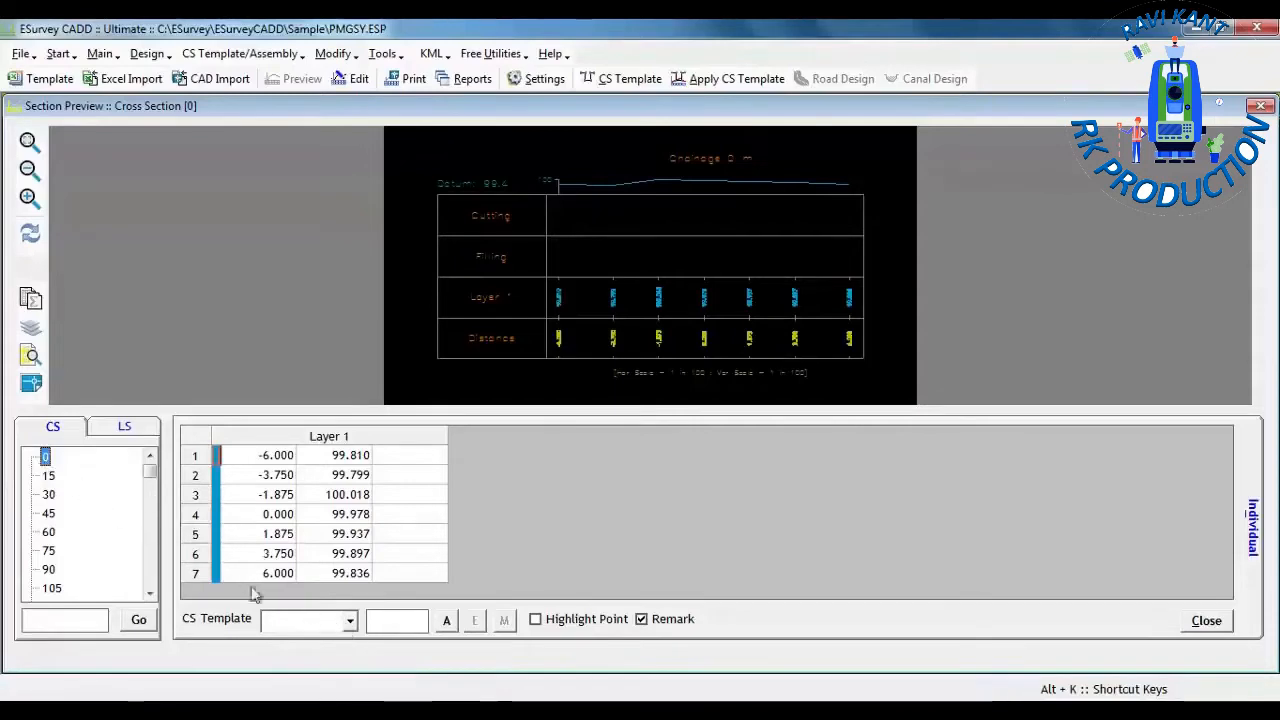
- Apply the PMGSY cross-section template to the section at chainage 0 with a level of 100.667
left_click(305, 622)
left_click(310, 663)
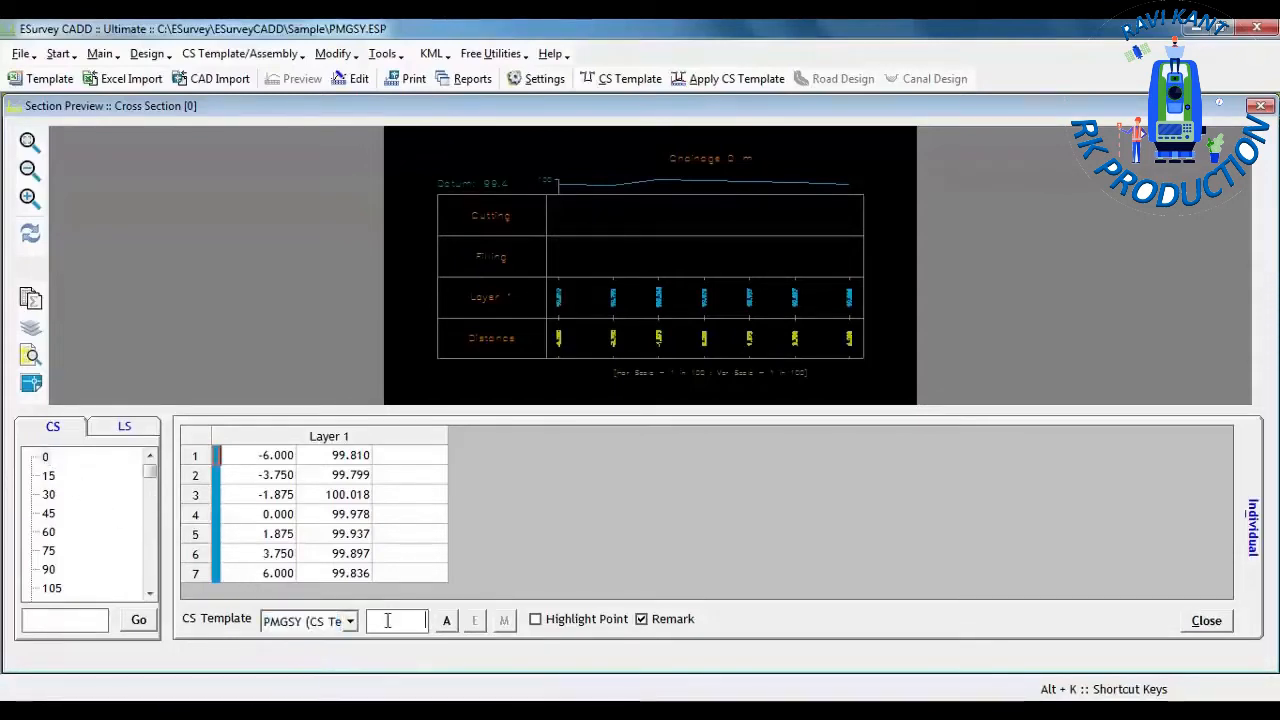
left_click(387, 620)
type("100.667")
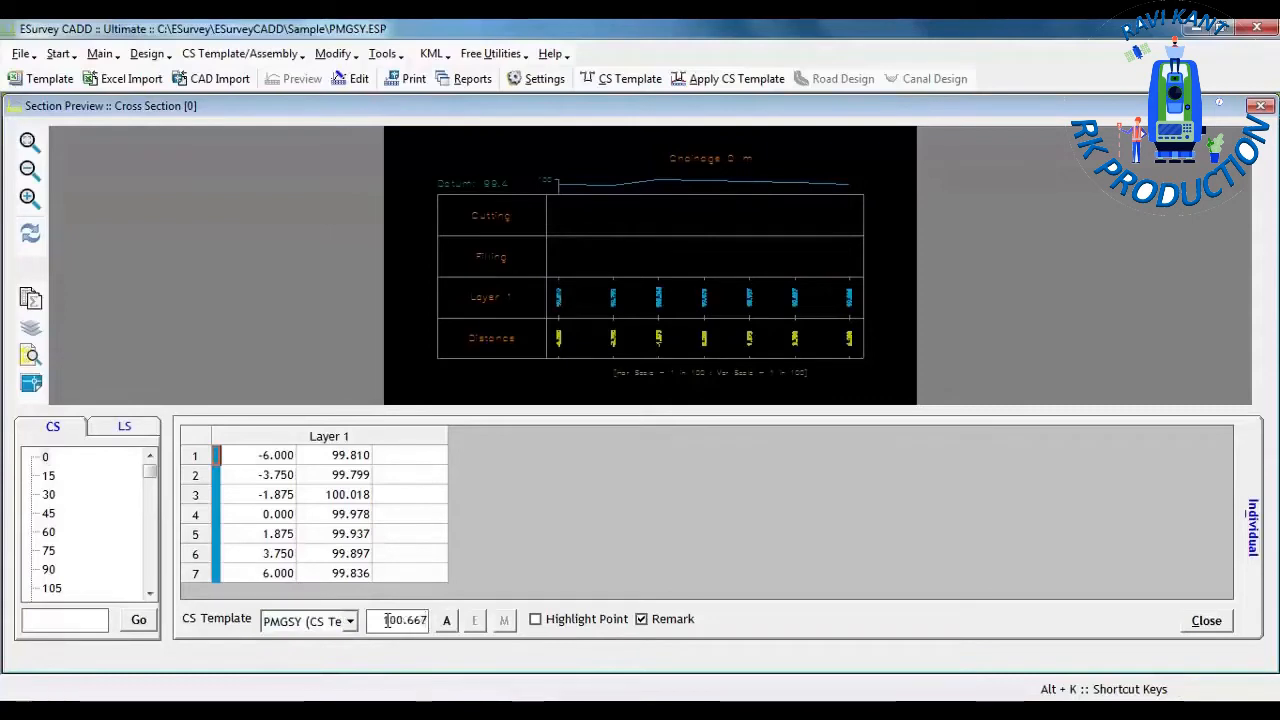
left_click(447, 621)
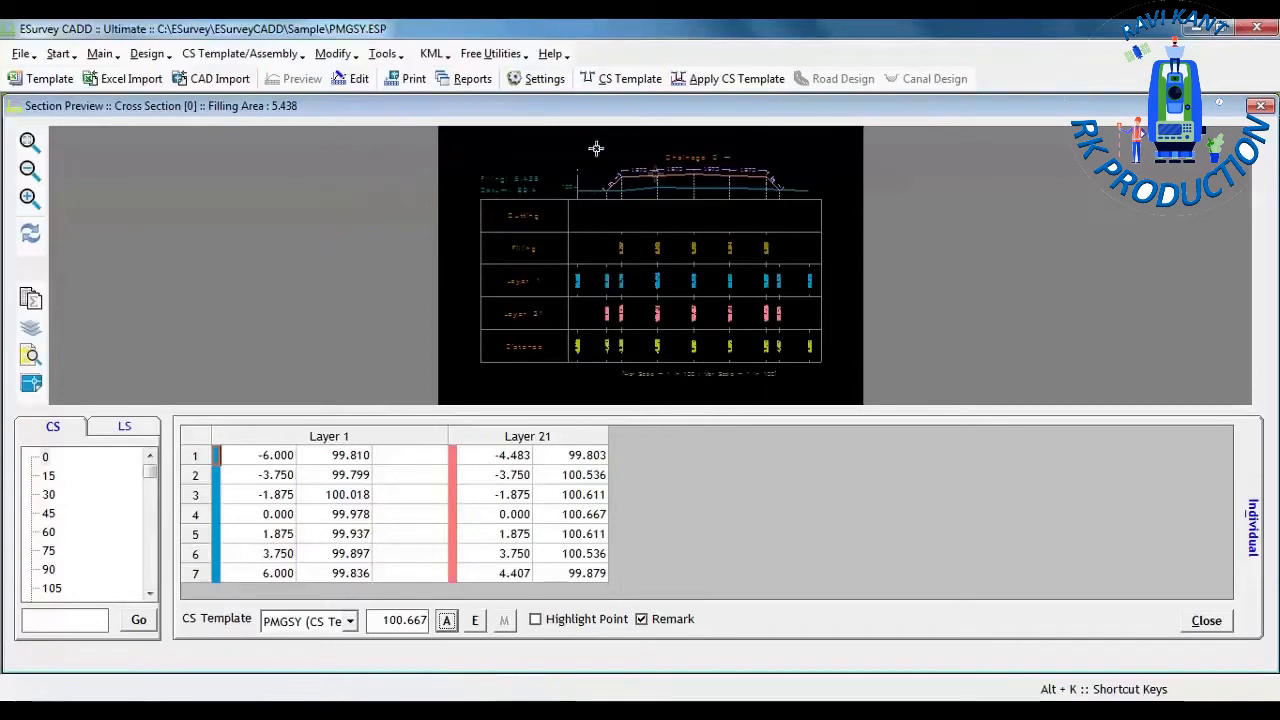
left_click_drag(596, 148, 804, 207)
scroll(697, 177, "down", 2)
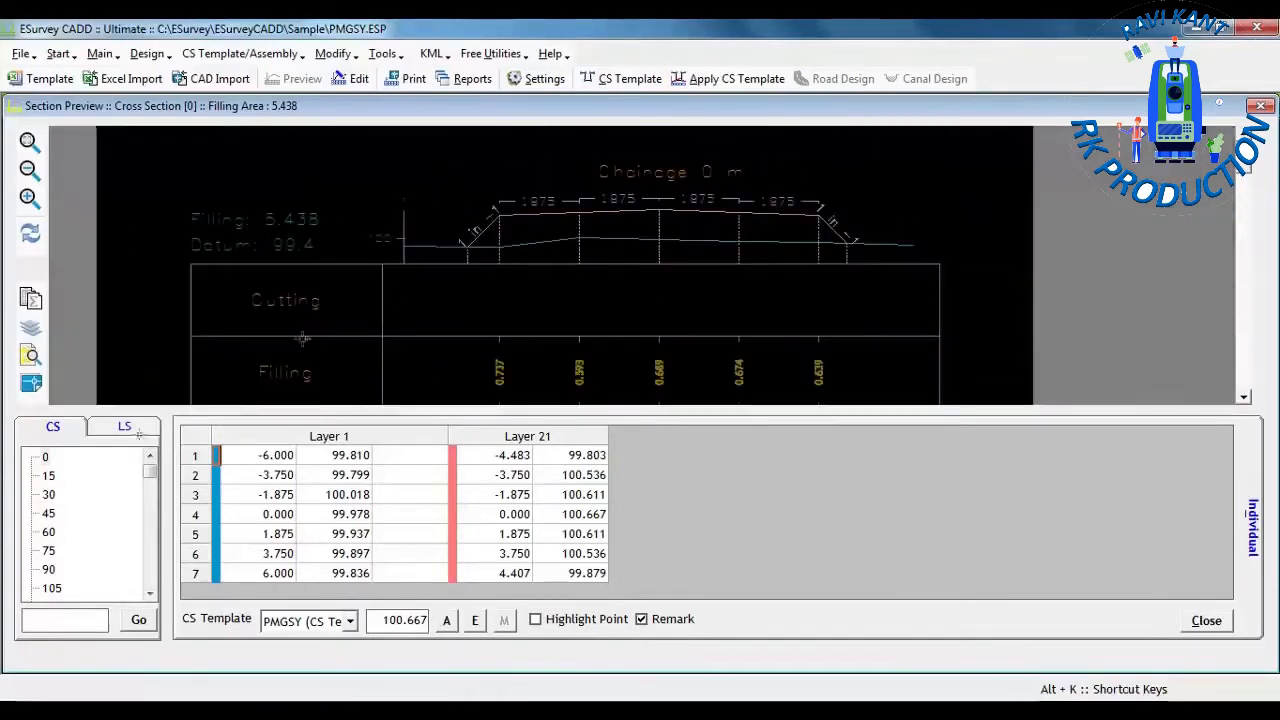
- Apply the PMGSY cross-section template to the section at chainage 15 with a level of 98
left_click(50, 476)
left_click(312, 622)
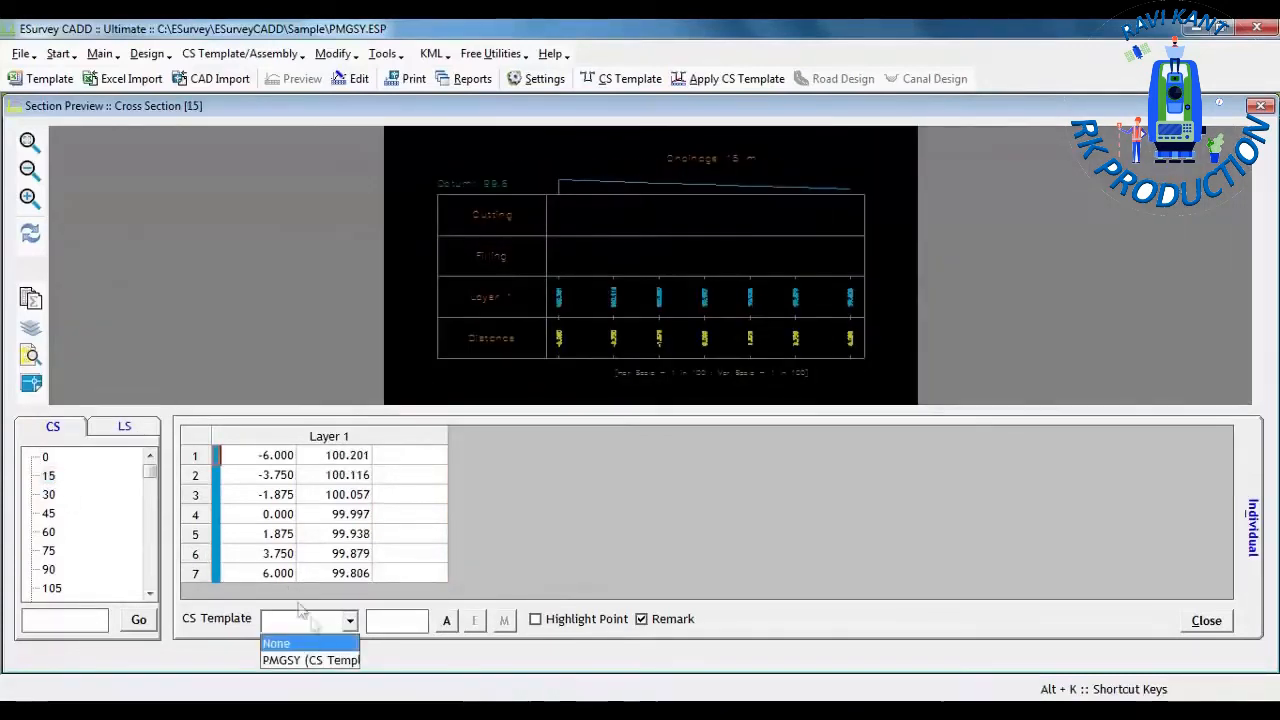
left_click(300, 660)
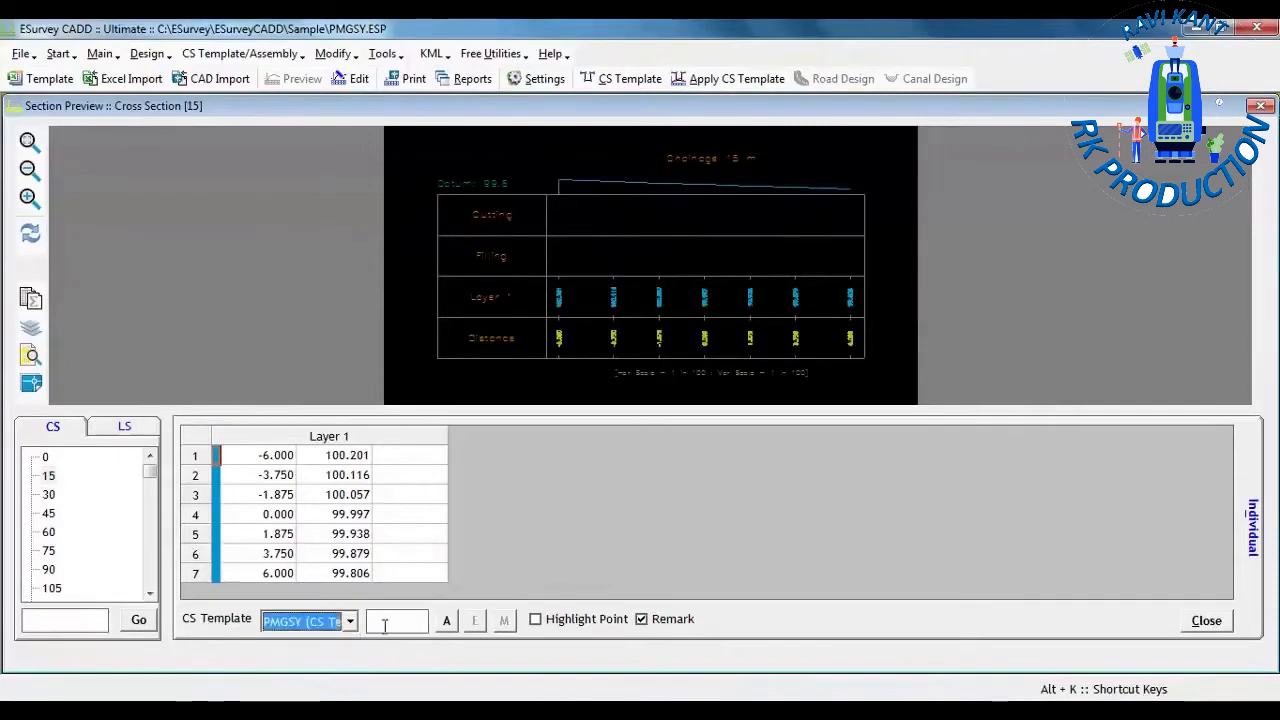
left_click(382, 621)
type("9")
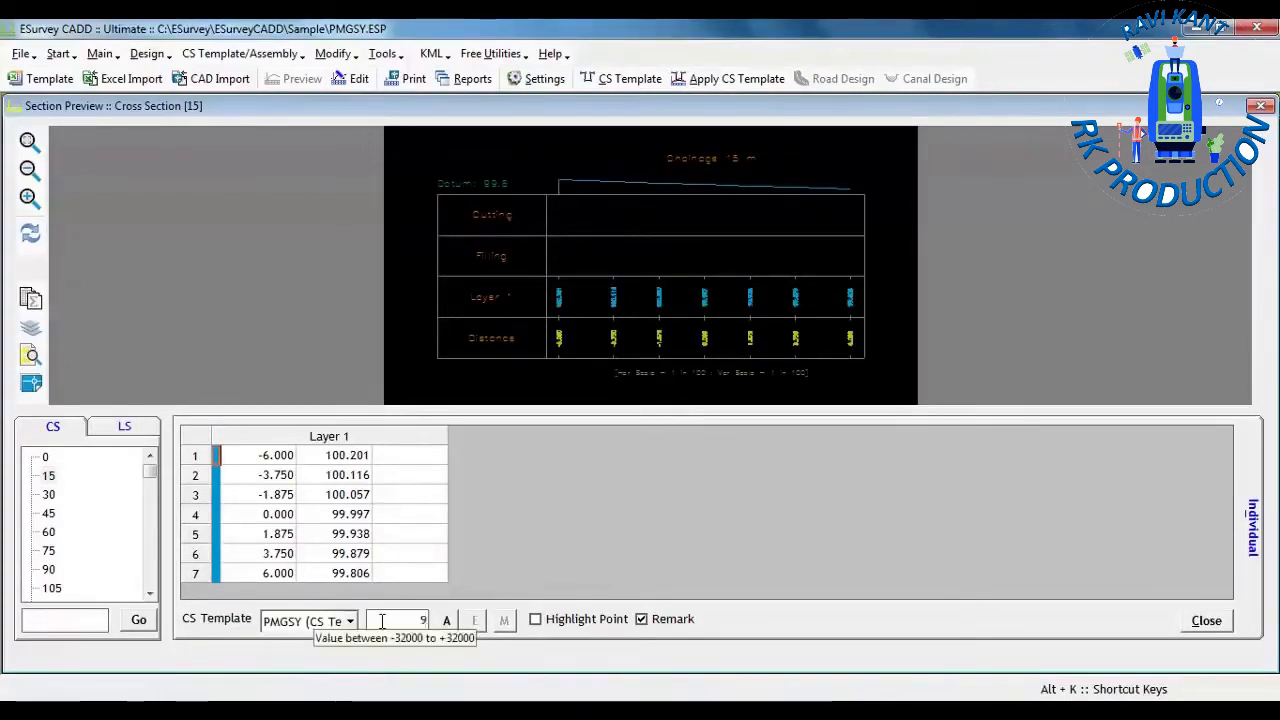
type("8")
left_click(447, 622)
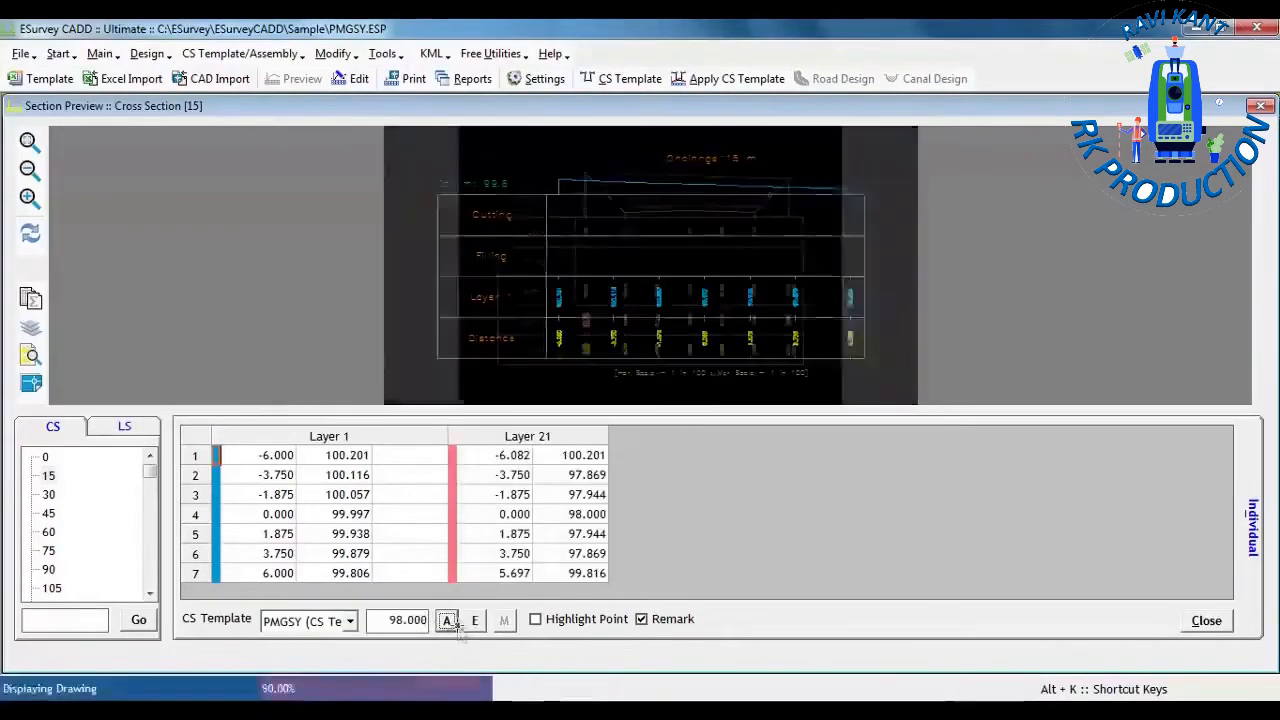
scroll(810, 234, "up", 3)
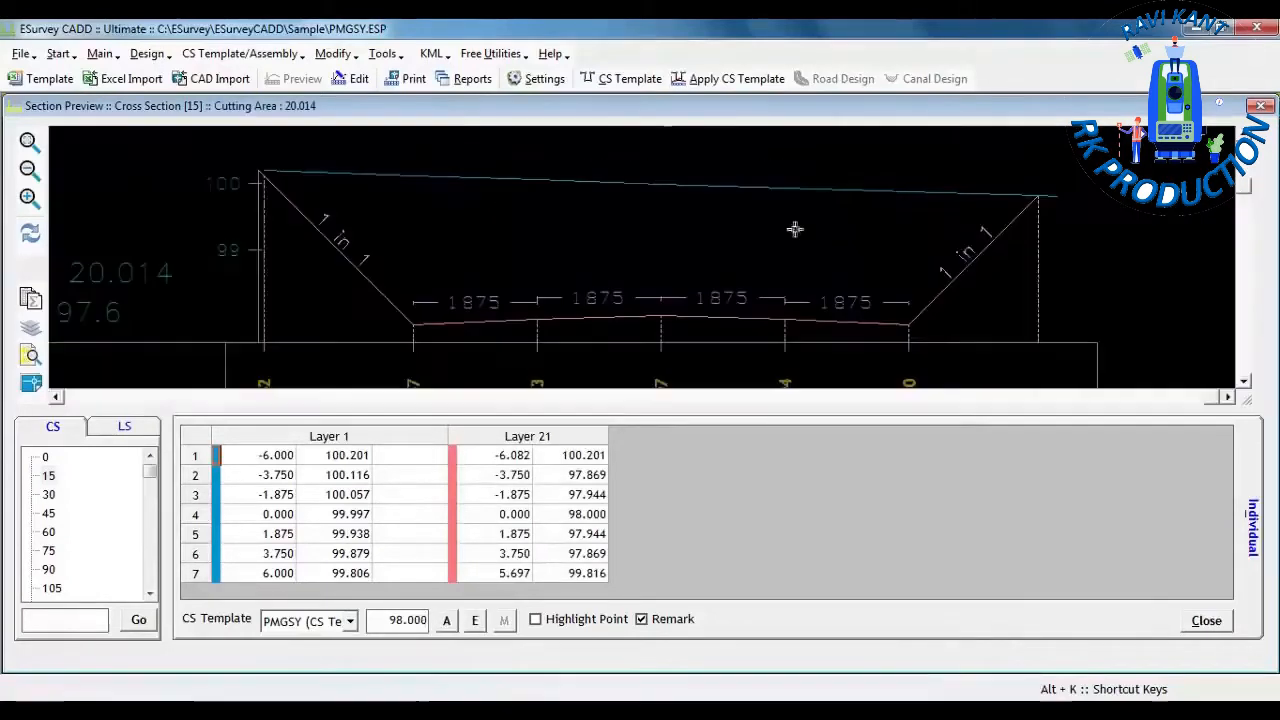
scroll(849, 289, "down", 2)
- Apply the PMGSY cross-section template to the section at chainage 30 with a level of 100.998
left_click(49, 494)
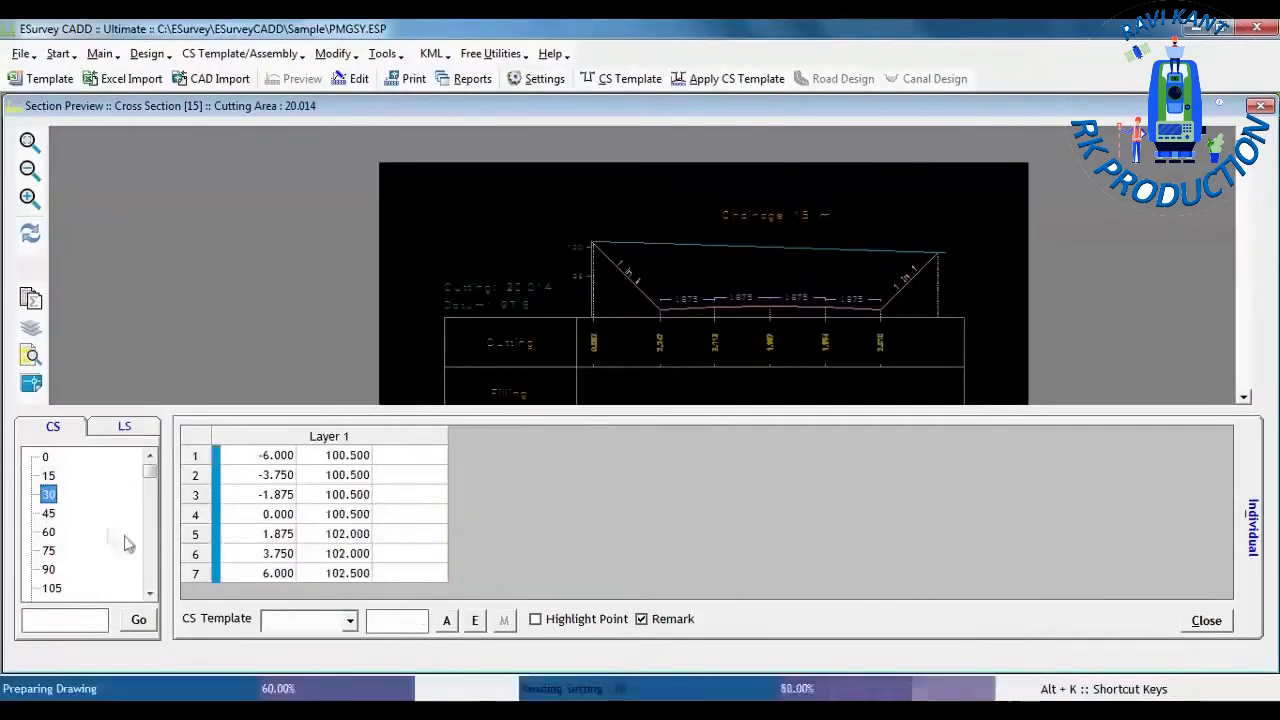
left_click(350, 621)
left_click(318, 661)
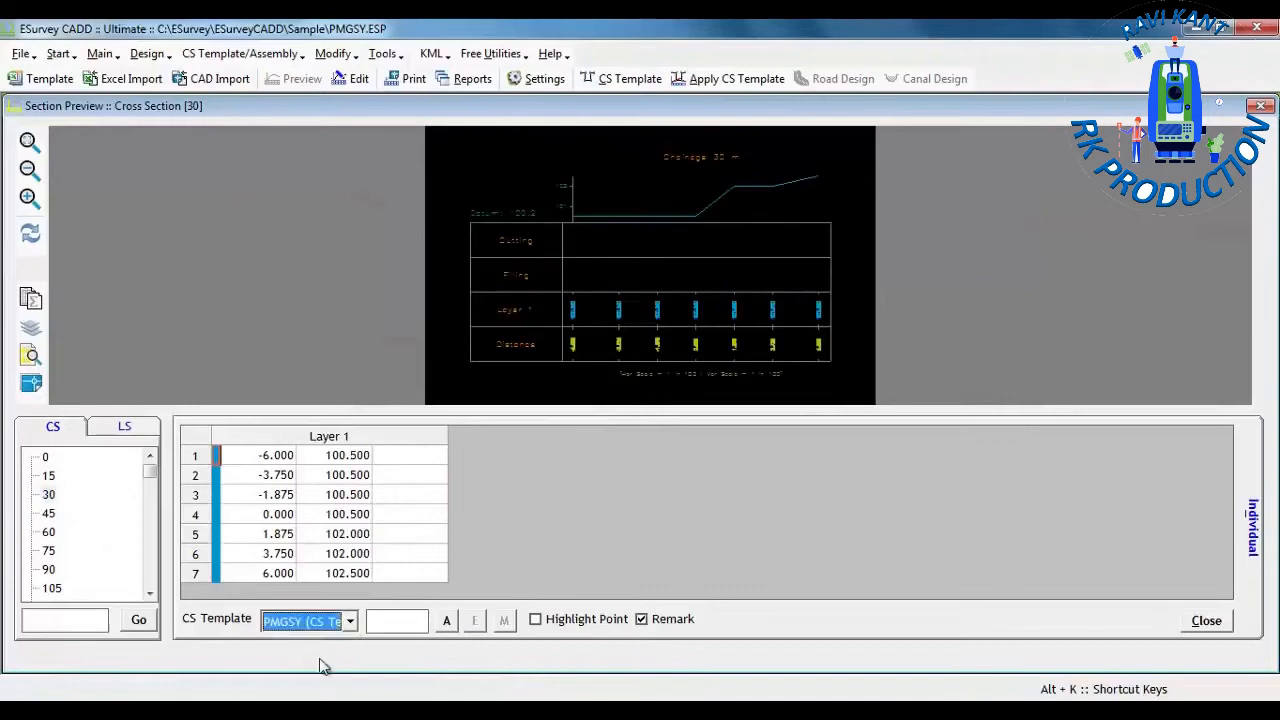
left_click(388, 620)
type("100.995")
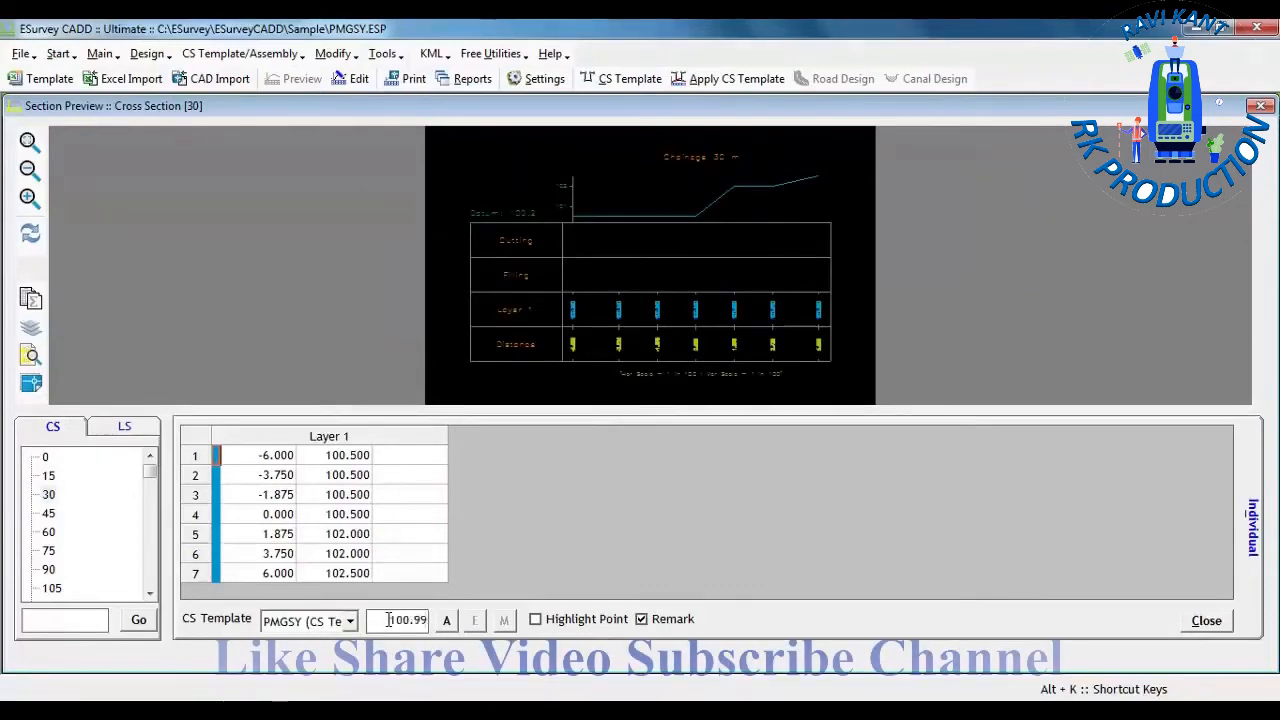
left_click(446, 621)
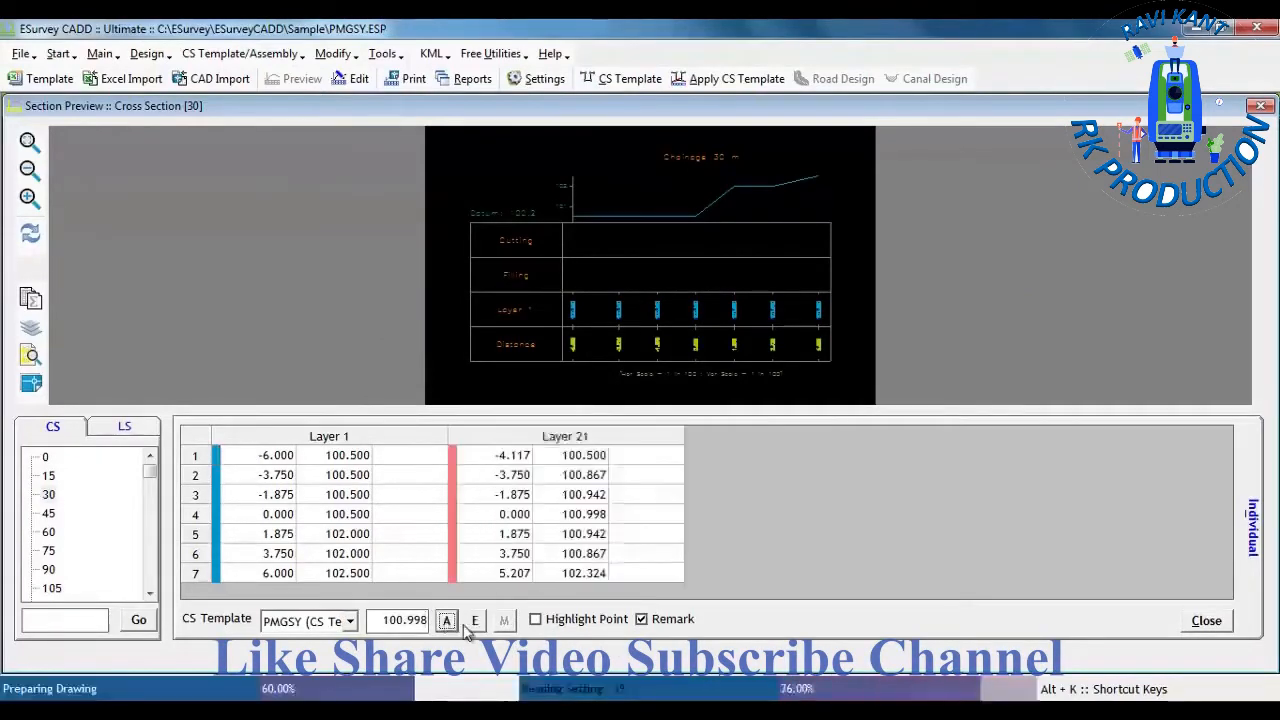
- Examine the cutting and filling areas of the chainage 30 section and the Layer 21 levels at chainage 0
scroll(797, 244, "up", 3)
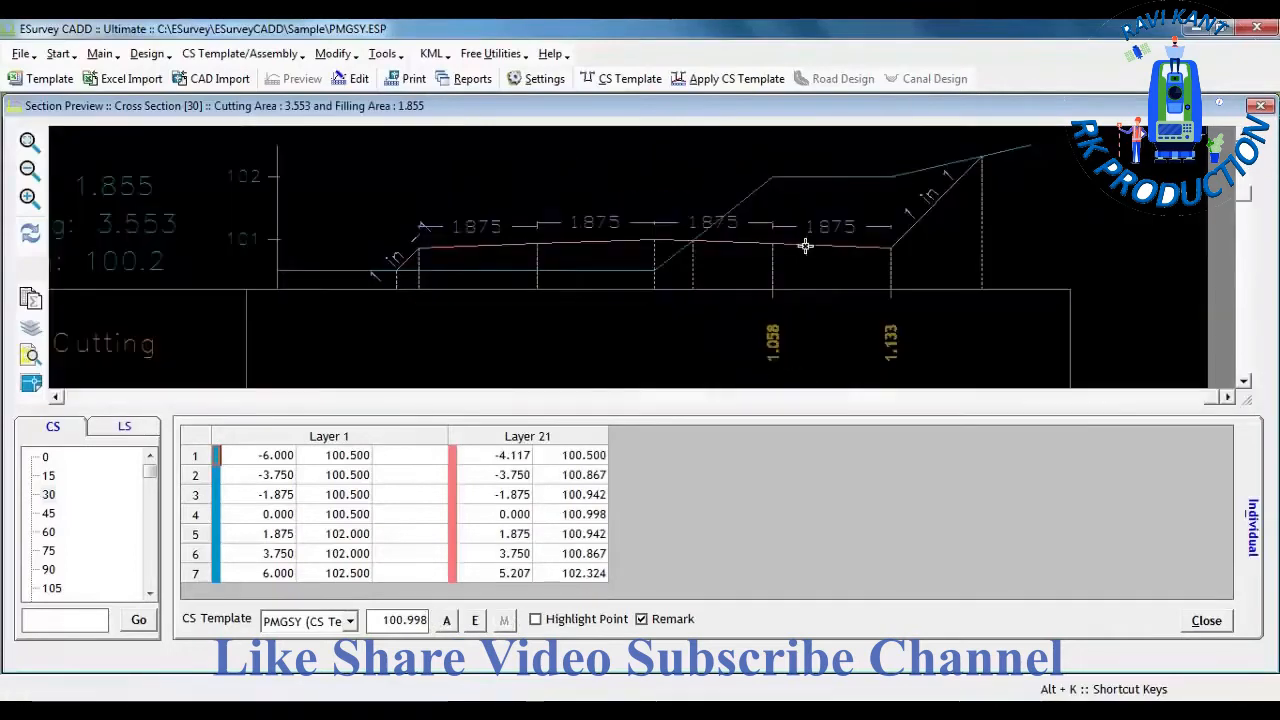
scroll(830, 265, "down", 1)
scroll(437, 263, "up", 2)
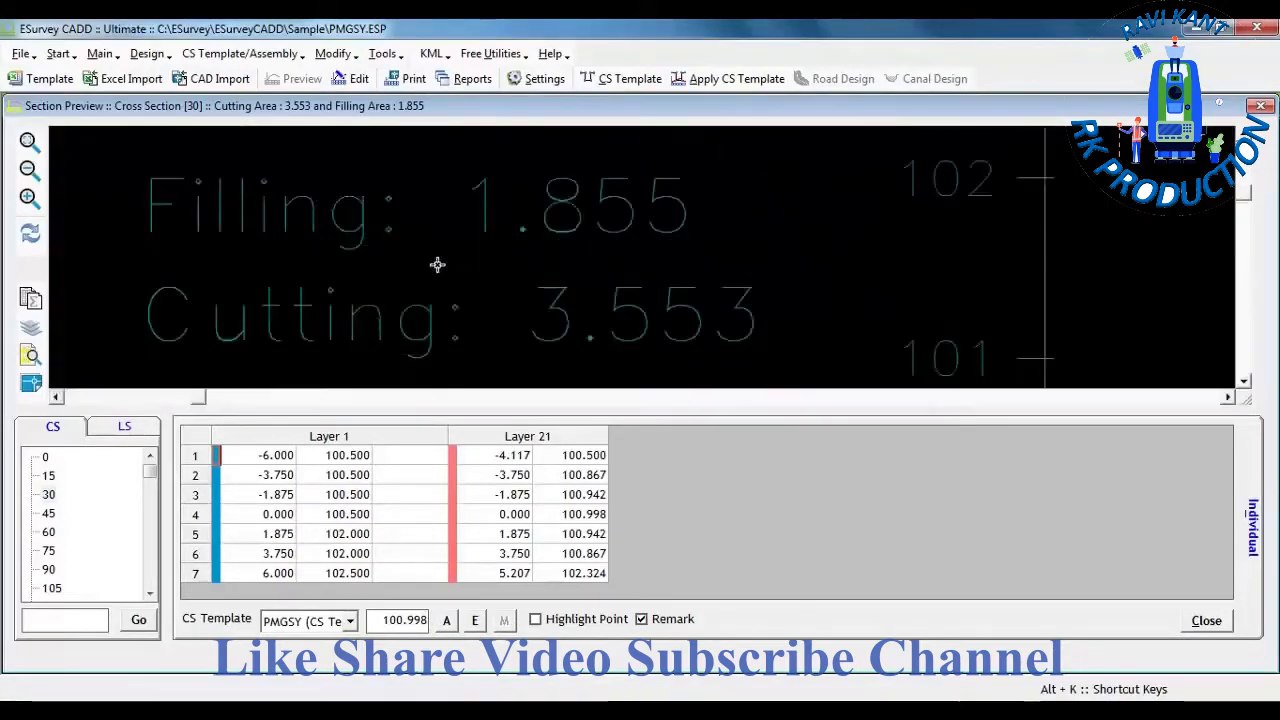
scroll(403, 265, "down", 4)
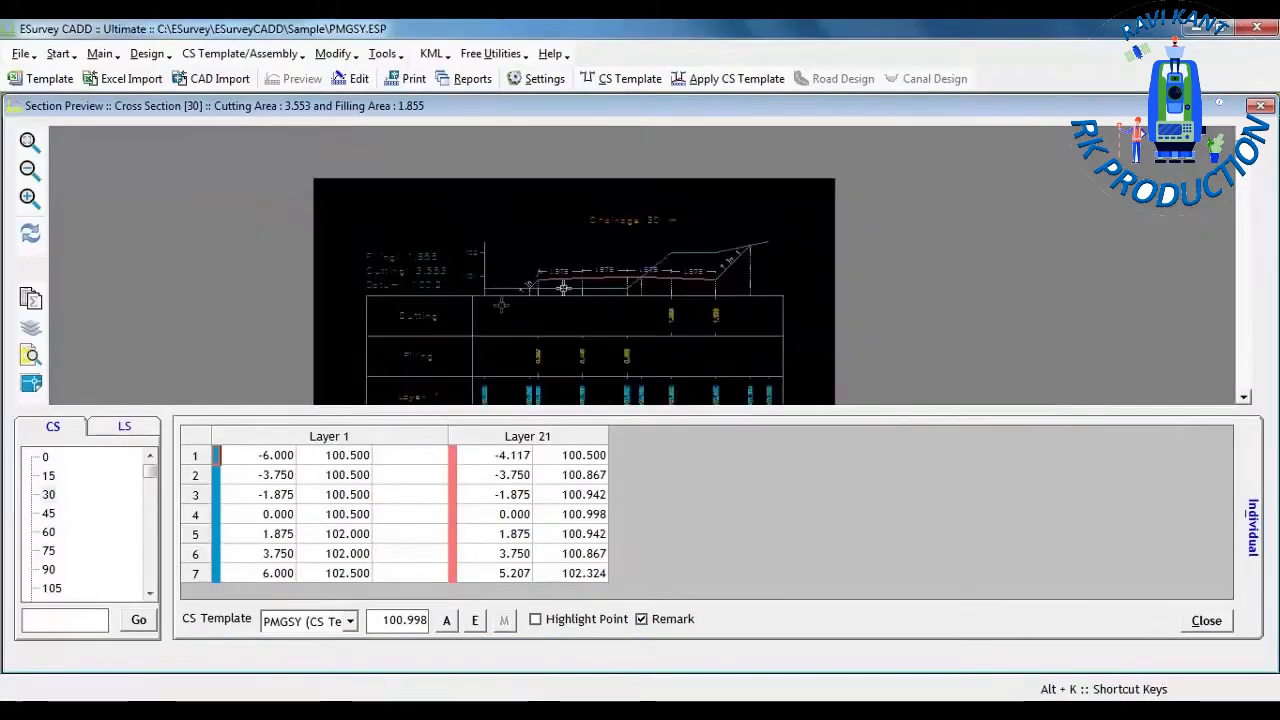
left_click(28, 142)
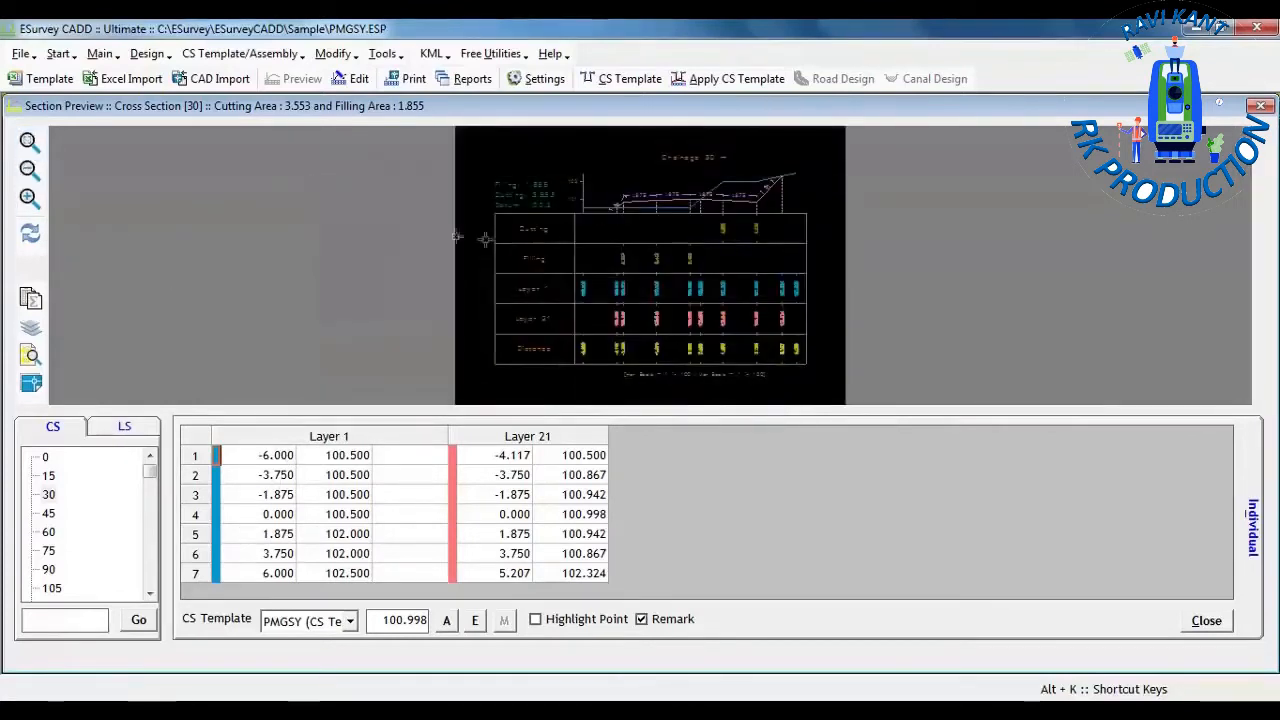
left_click(48, 475)
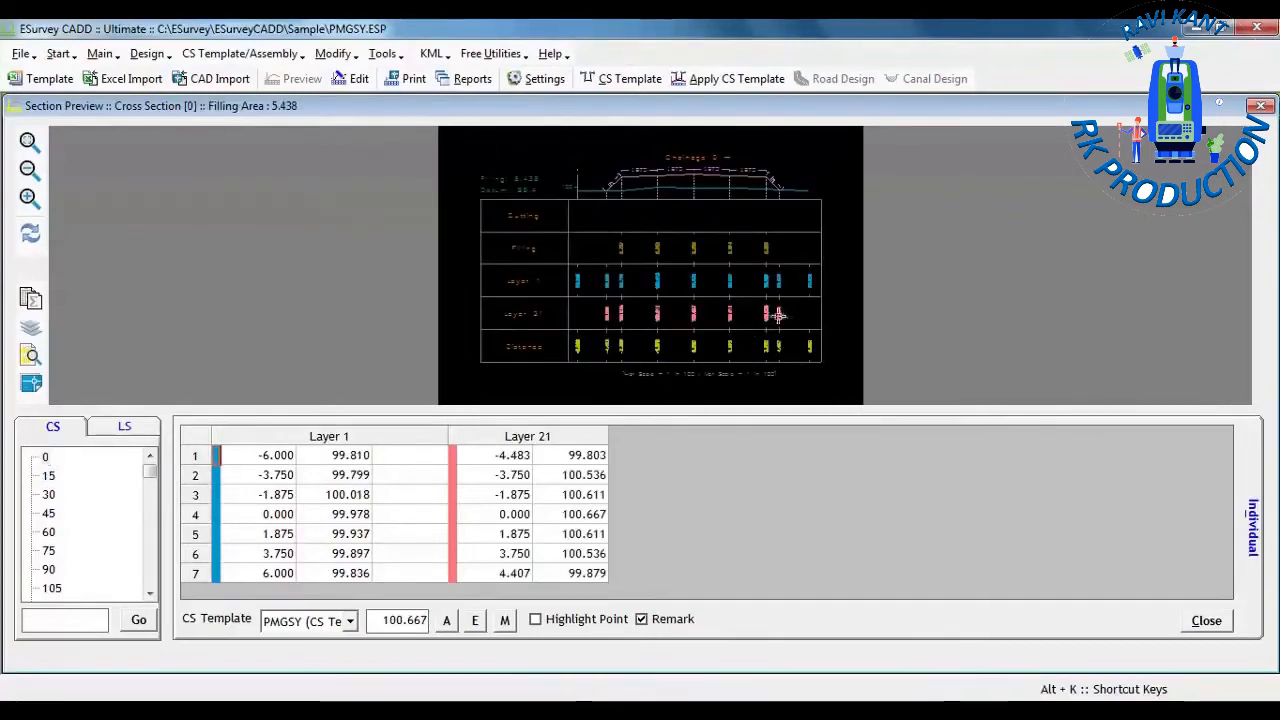
scroll(809, 351, "up", 1)
scroll(515, 367, "up", 2)
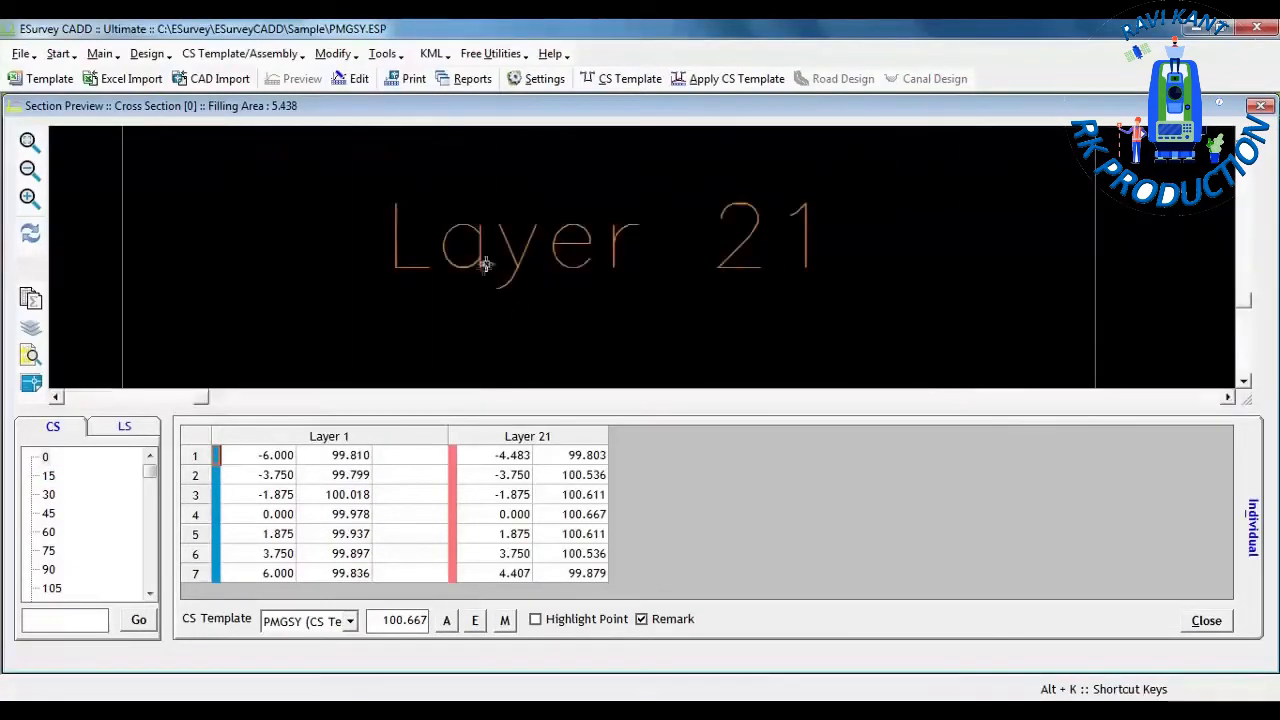
left_click(515, 436)
left_click(574, 456)
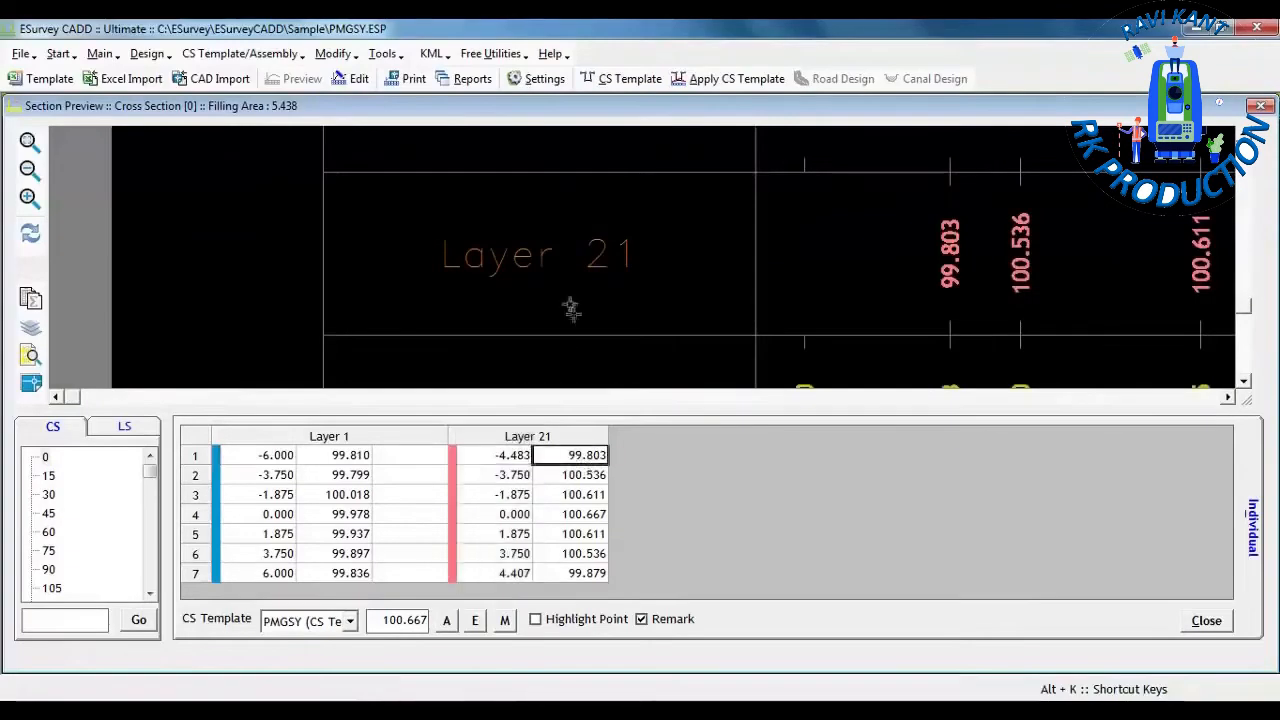
- In the cross-section layer settings, caption layer 1 as "Ground level" and layer 21 as "Formation level"
left_click(540, 78)
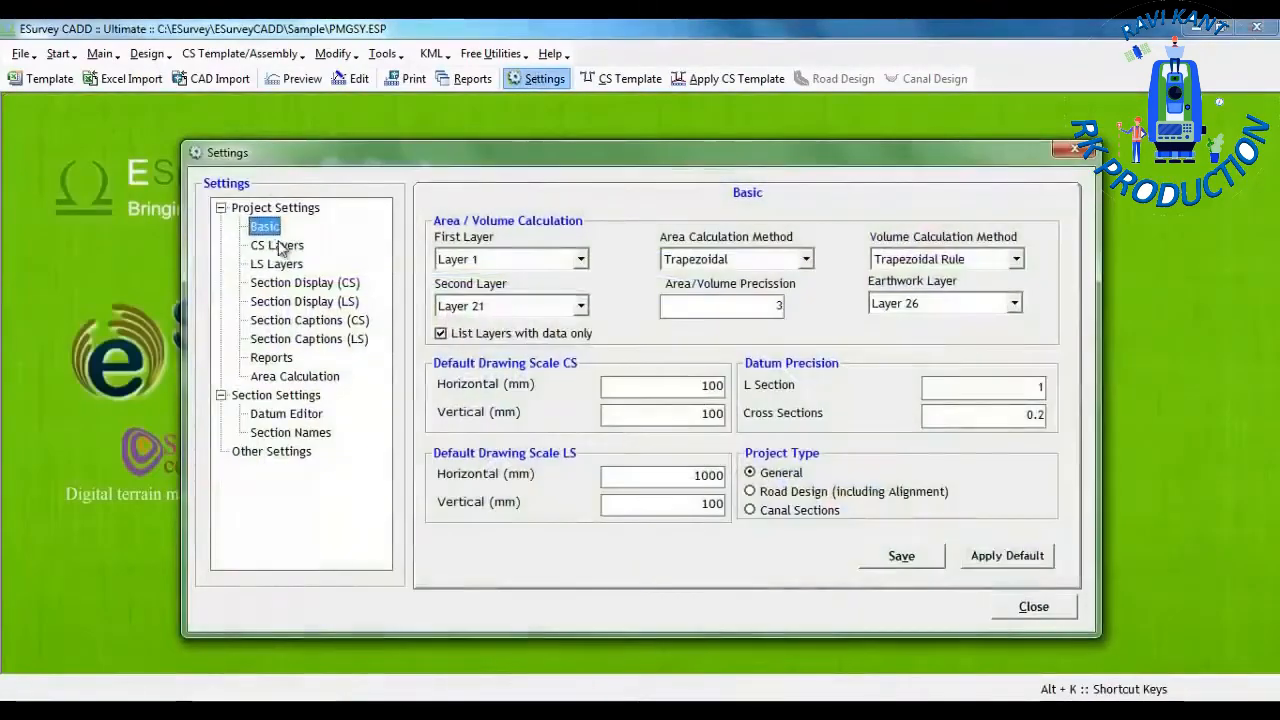
left_click(285, 246)
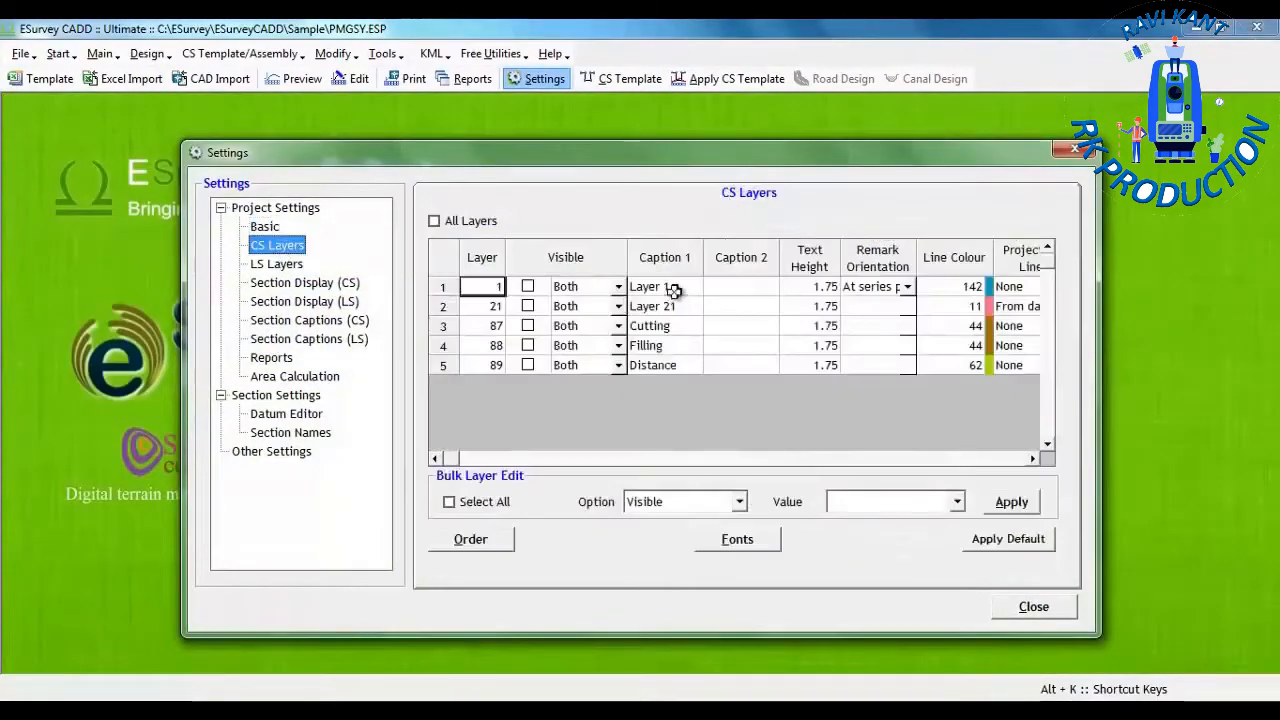
left_click(675, 287)
type("Grou")
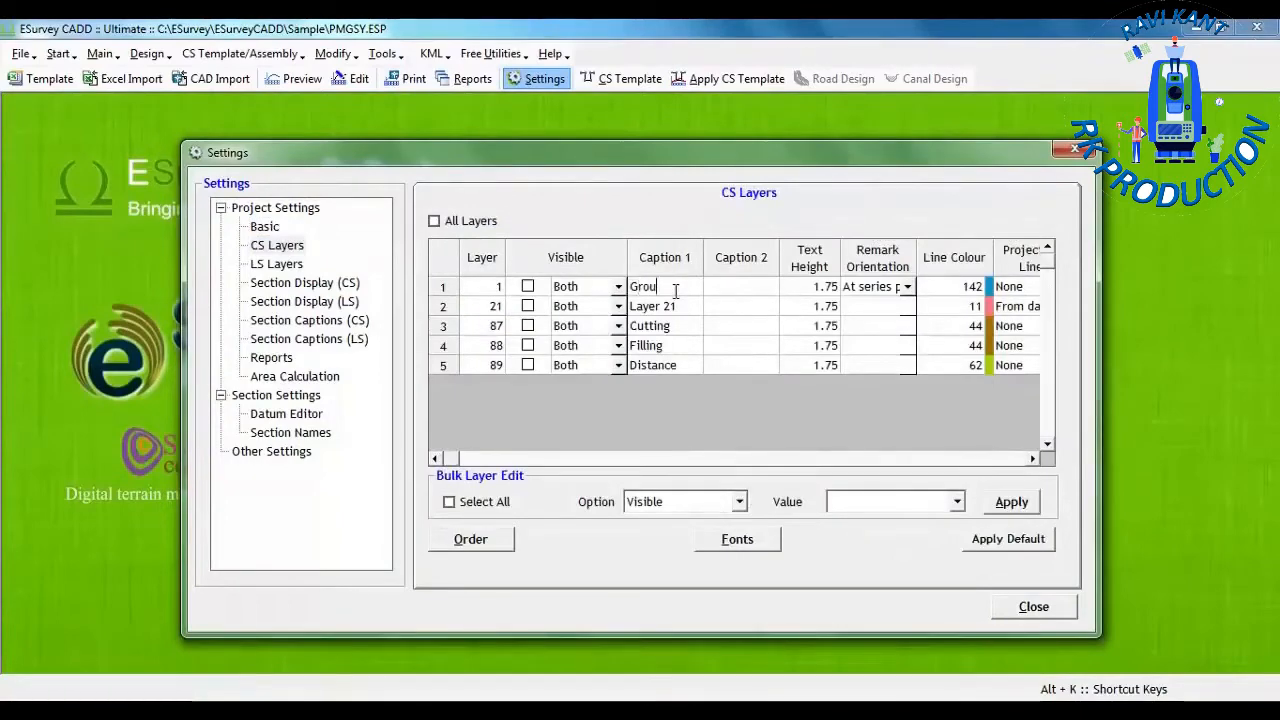
type("nd level")
key("Return")
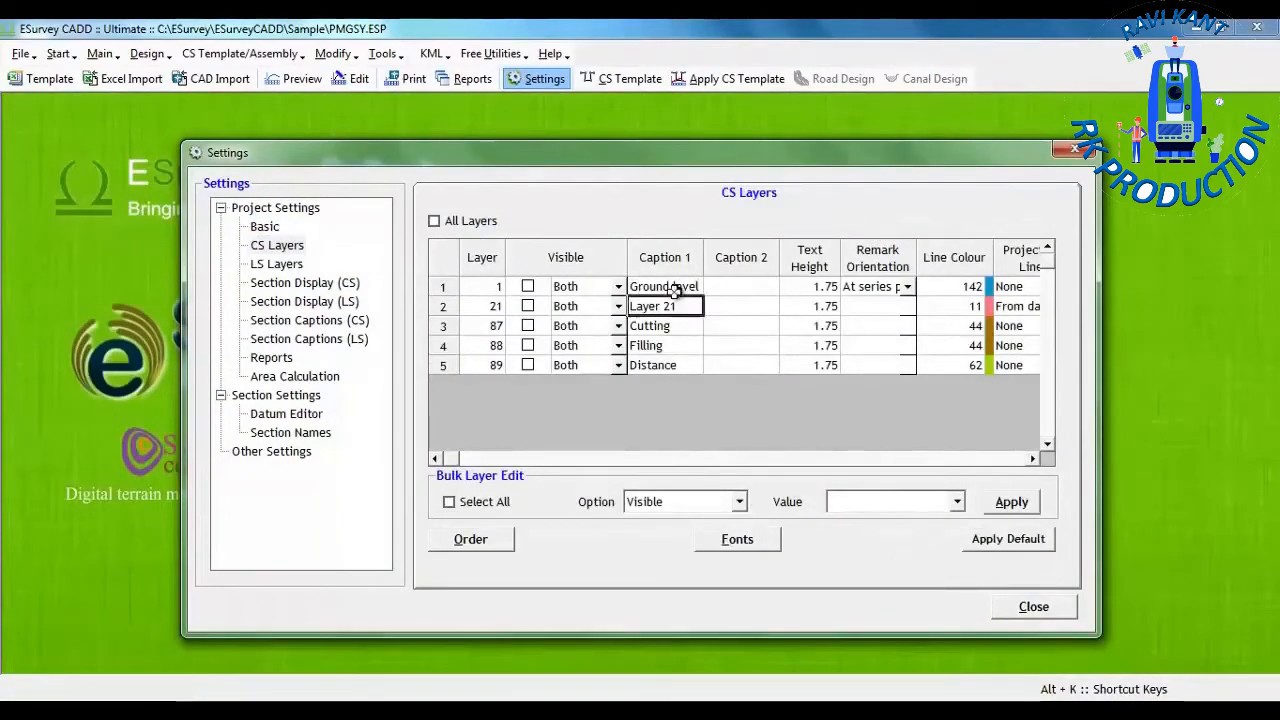
type("Forma")
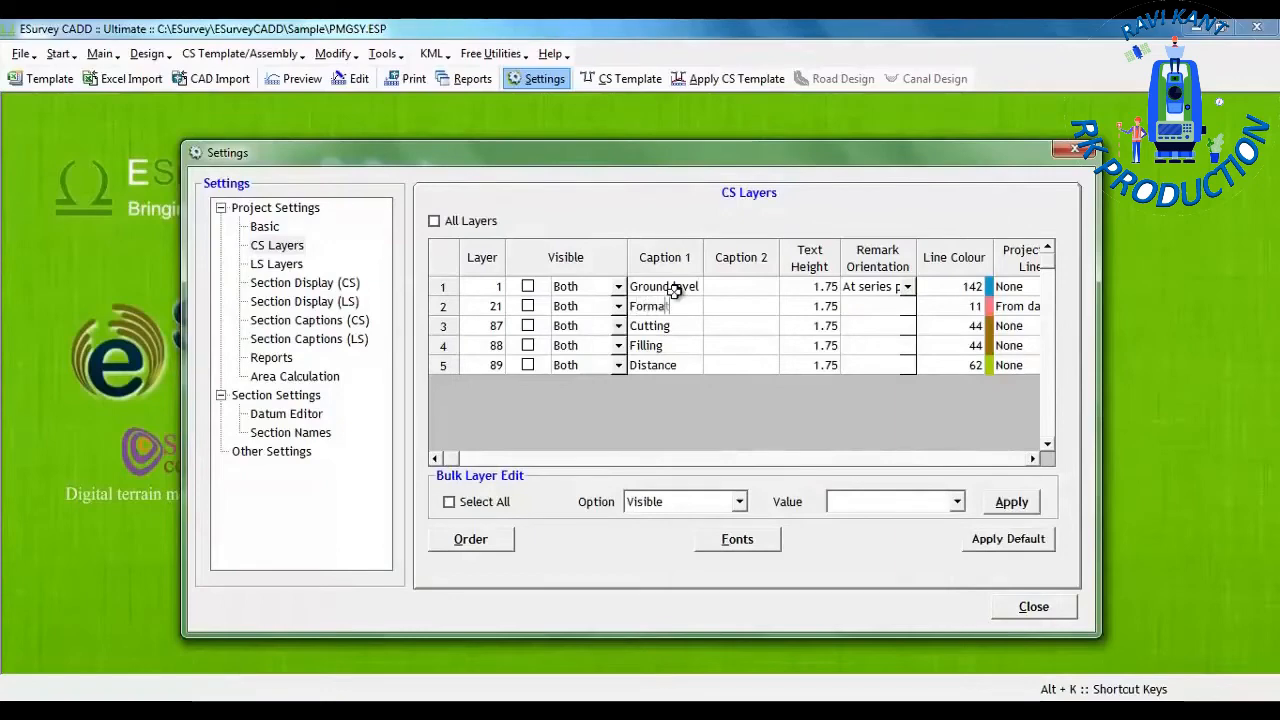
type("tion ")
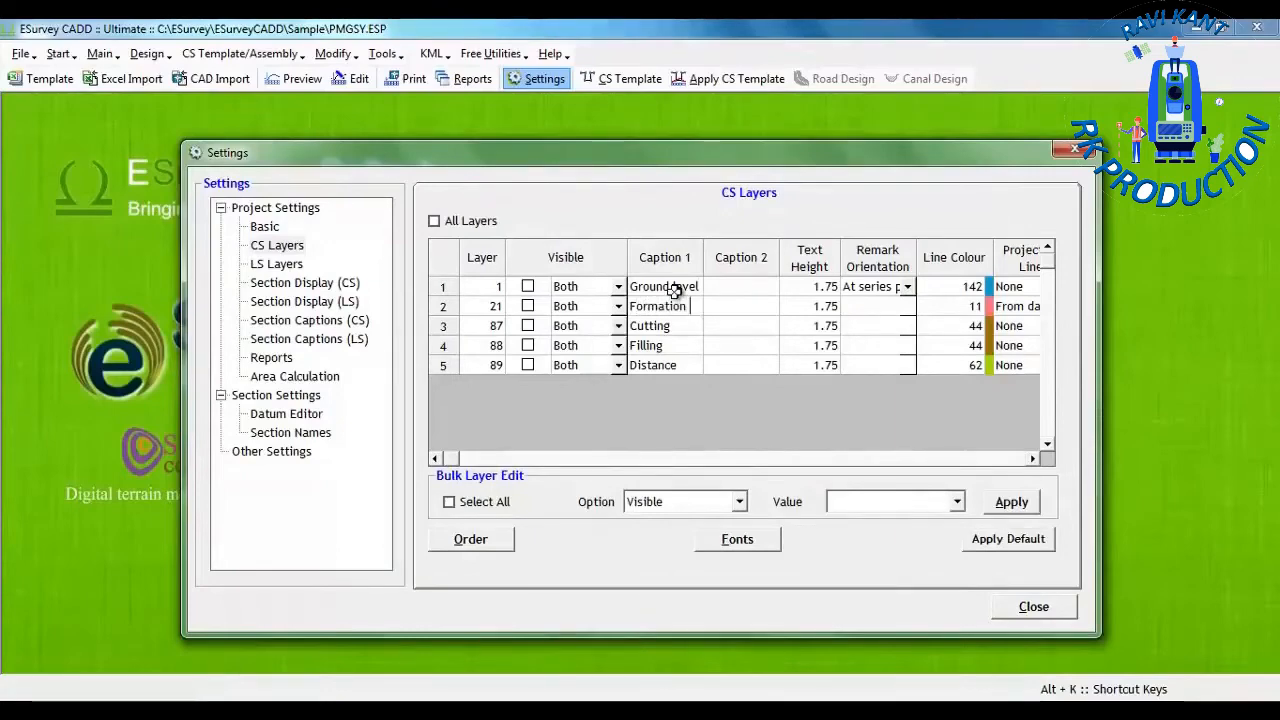
type("level")
key("Return")
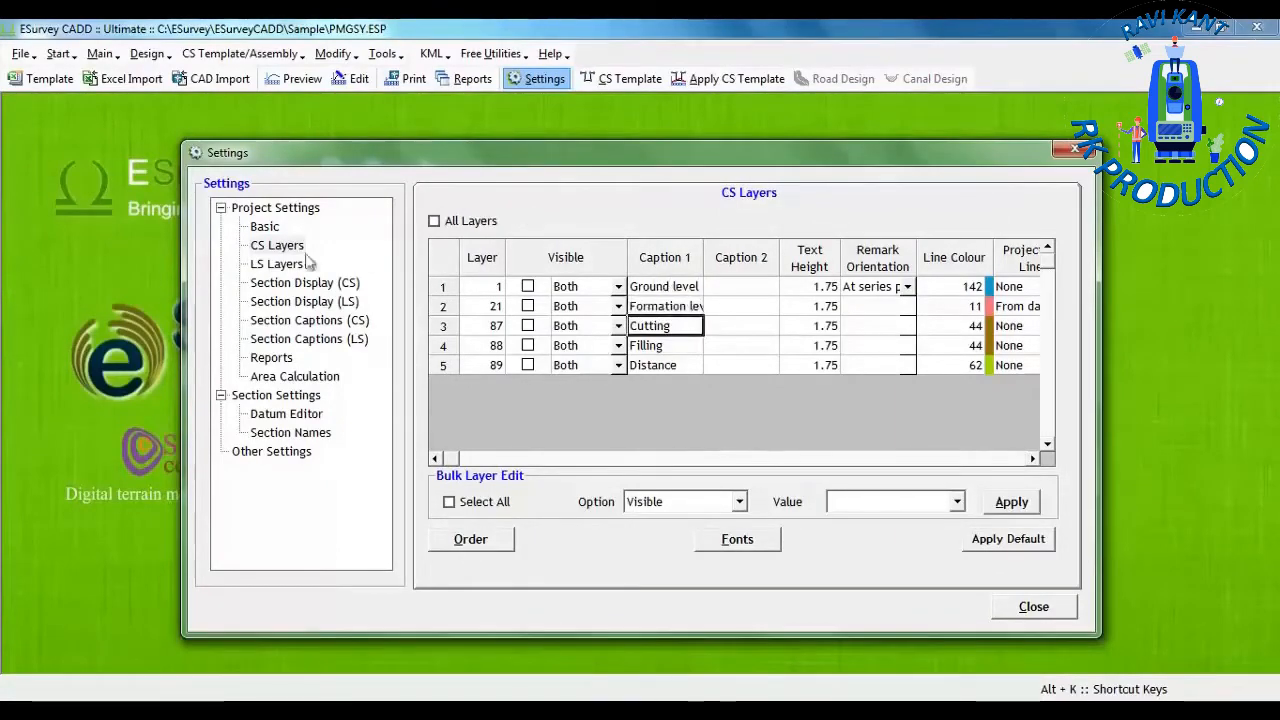
- Select Formation level as the second layer for area and volume calculation and save the basic settings
left_click(266, 228)
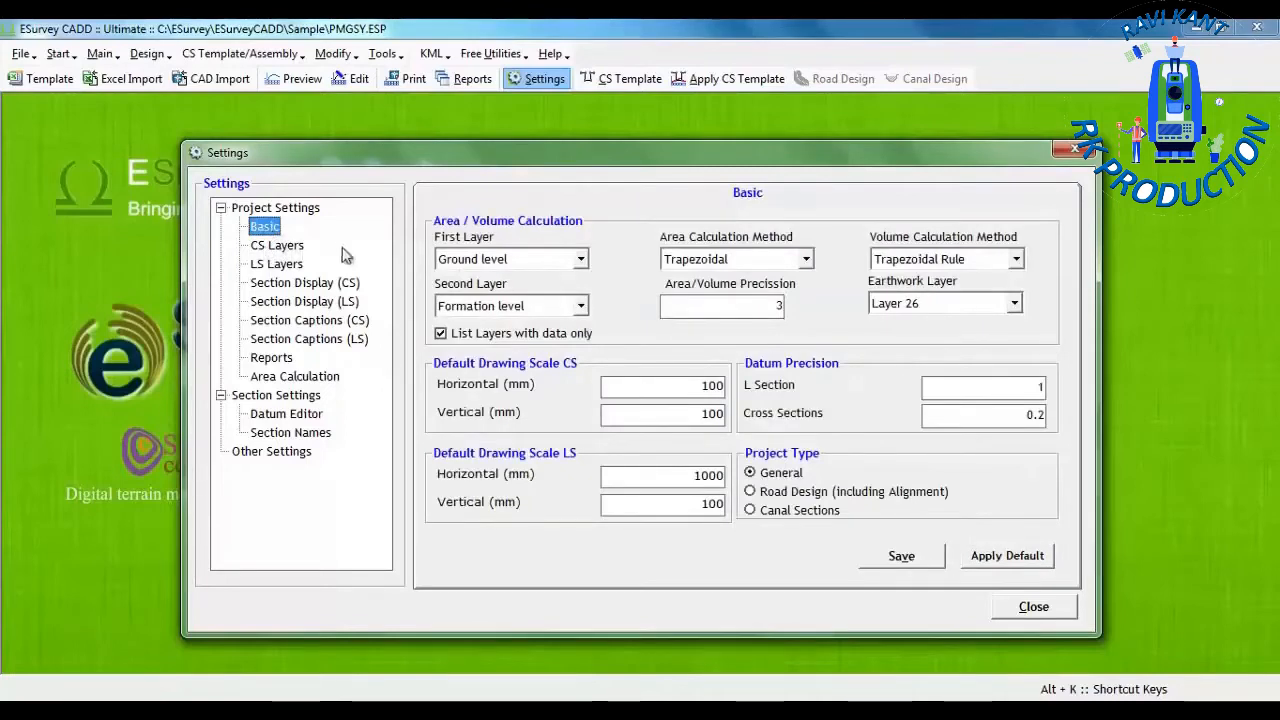
left_click(580, 305)
left_click(480, 341)
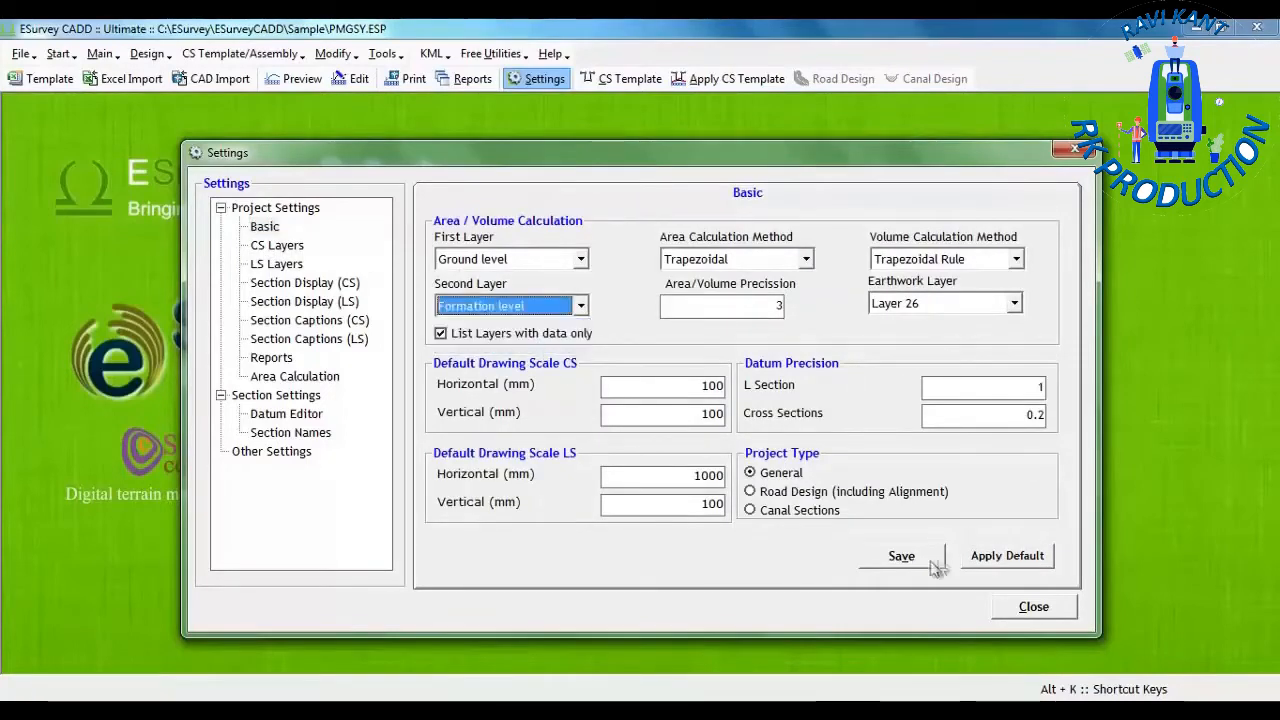
left_click(901, 556)
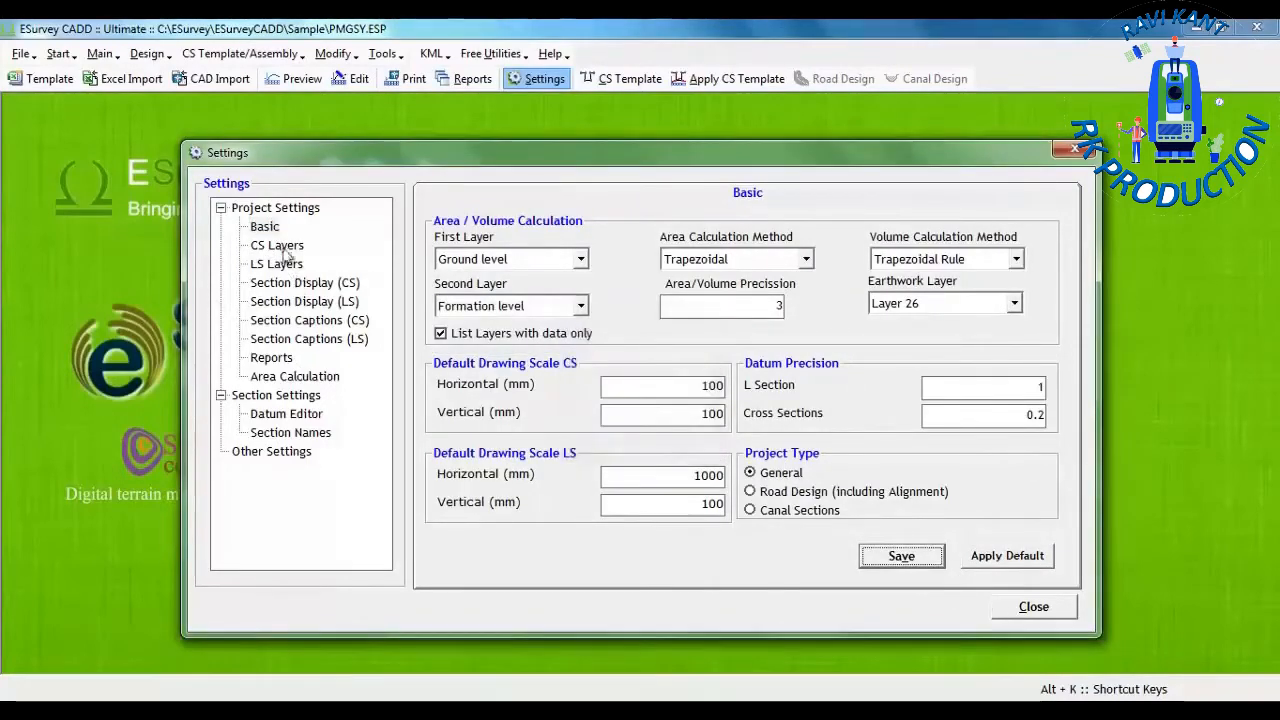
- Enable hatching and area calculation printing as a summary table for cross-section display, save, and close the settings
left_click(279, 246)
left_click(305, 283)
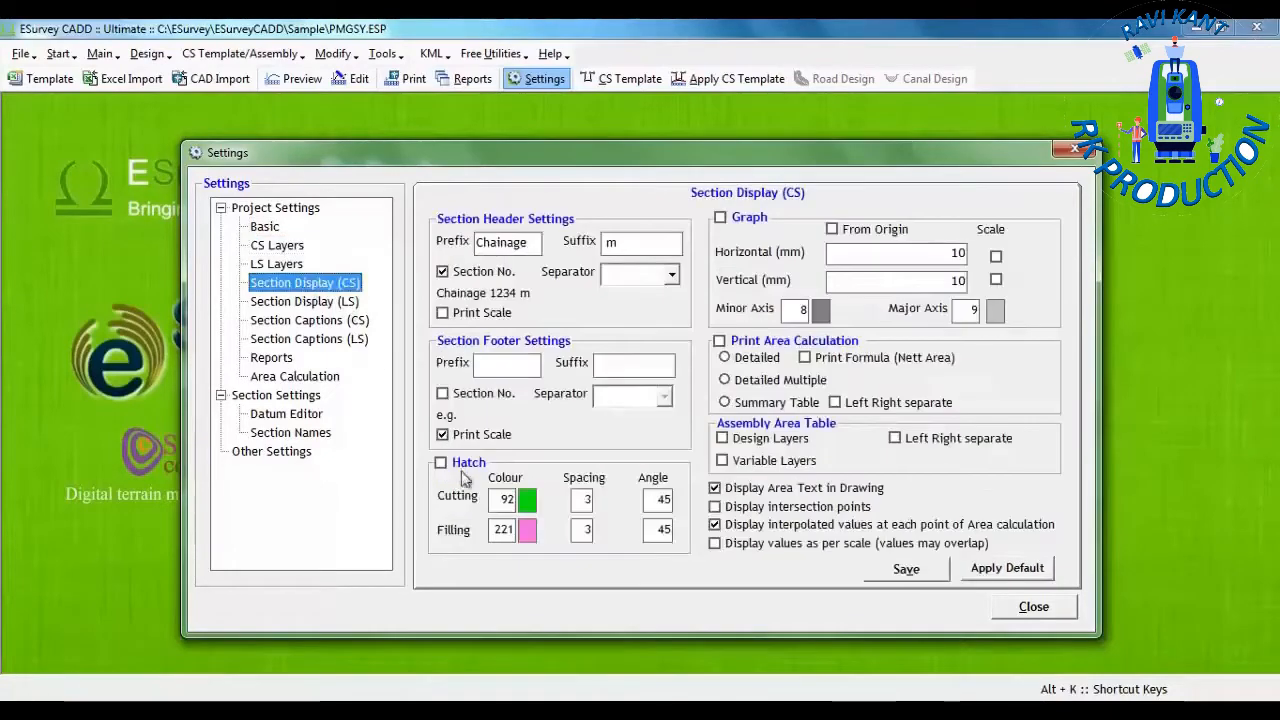
left_click(466, 463)
left_click(720, 341)
left_click(724, 402)
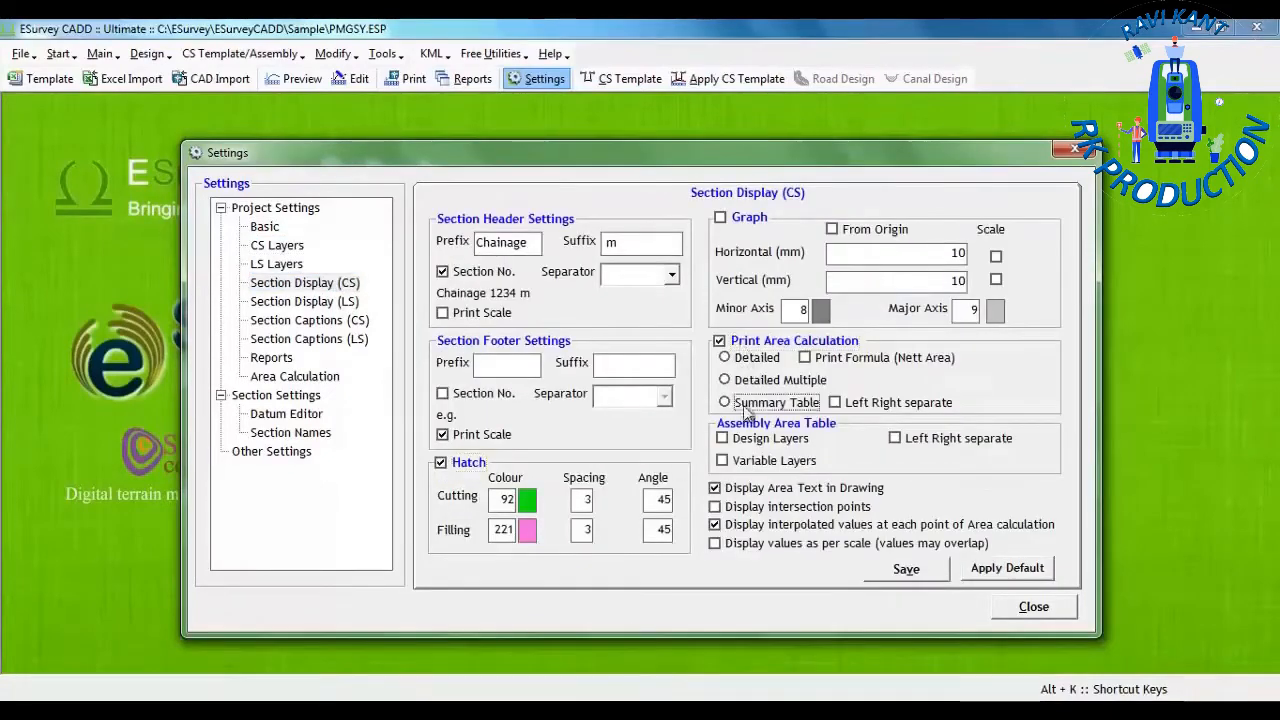
left_click(906, 568)
key("Return")
left_click(1045, 610)
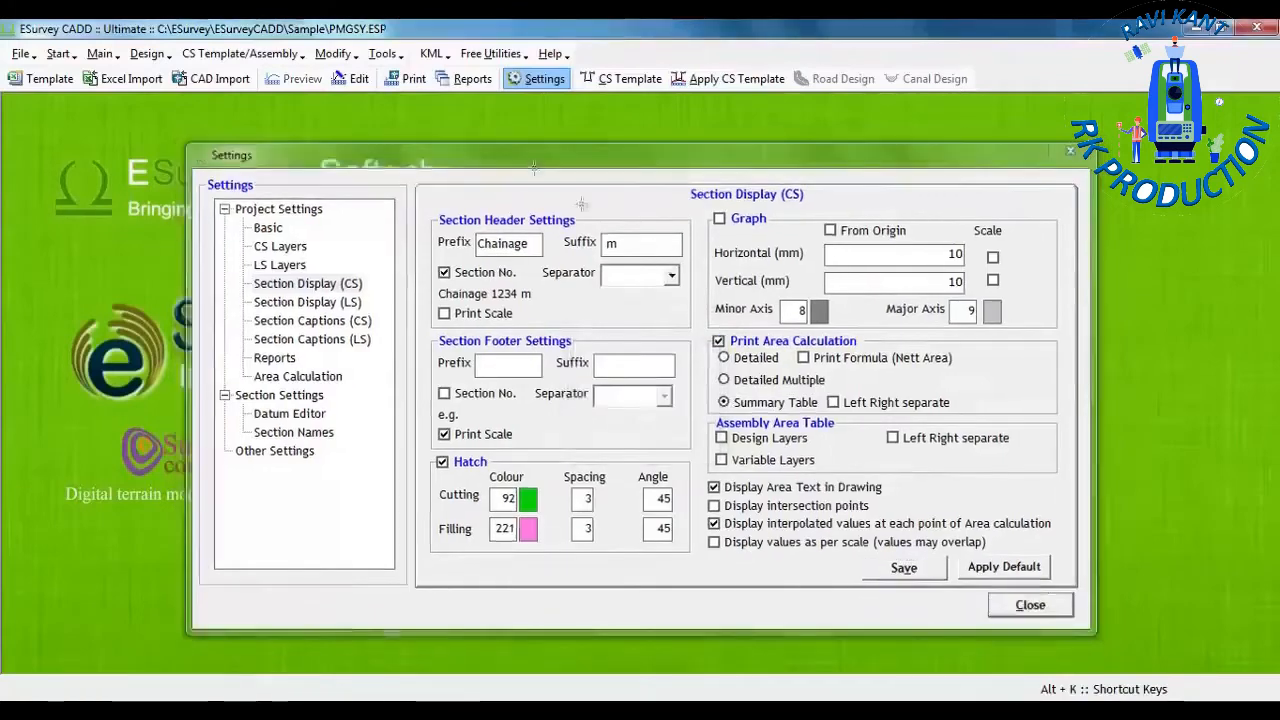
- Preview the hatched cross sections at chainages 15 and 0
left_click(296, 79)
left_click(49, 475)
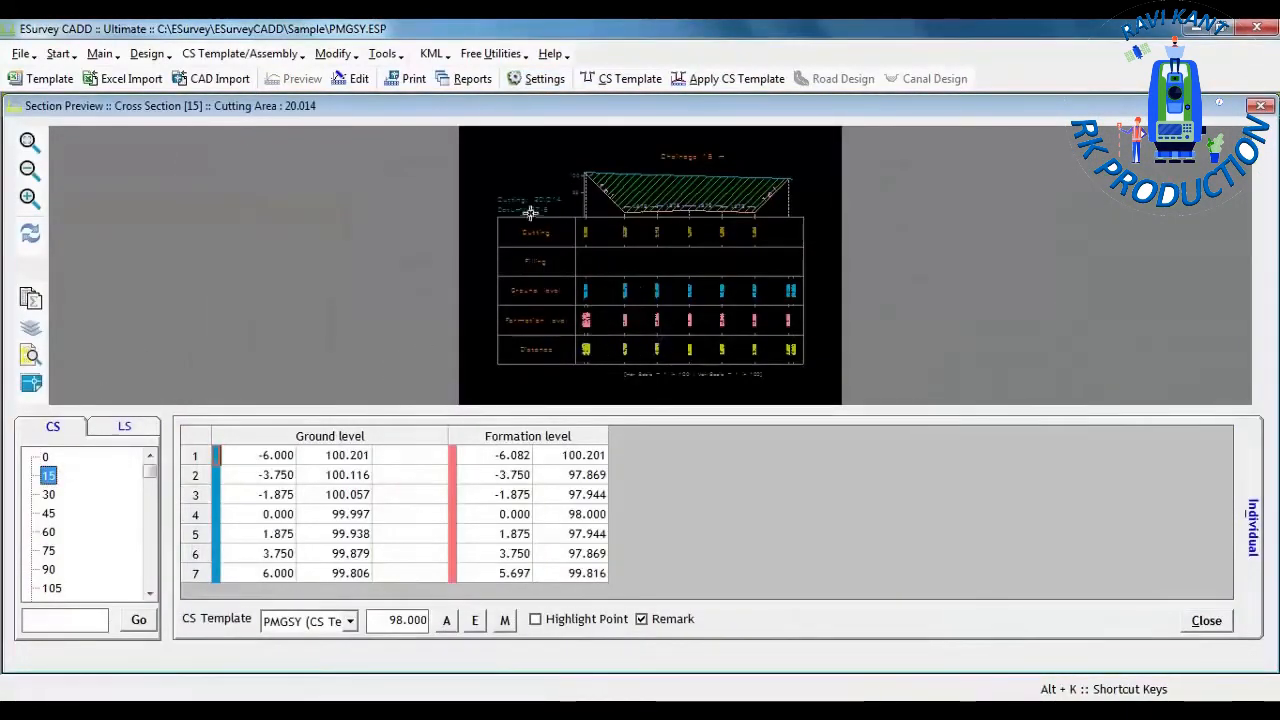
key("Up")
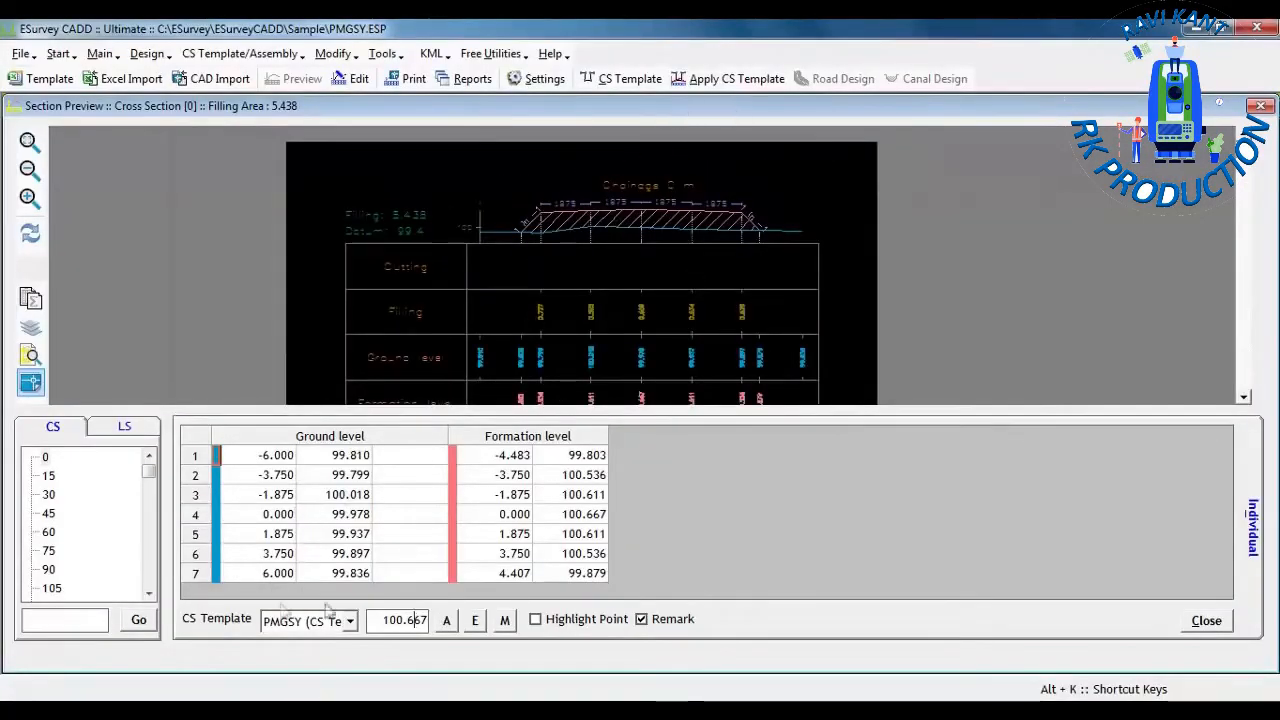
- Clear all final levels in the Apply Template/Assembly table, confirm the deletion, and close the dialog
left_click(52, 477)
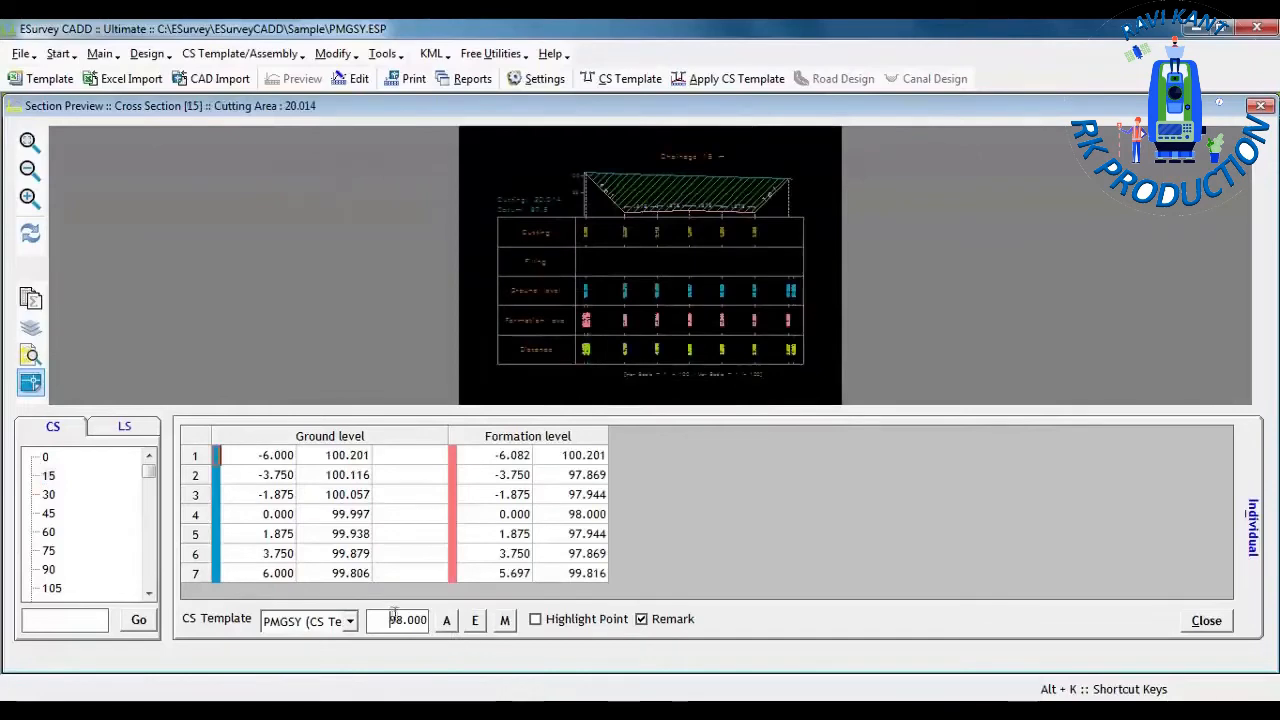
left_click(745, 79)
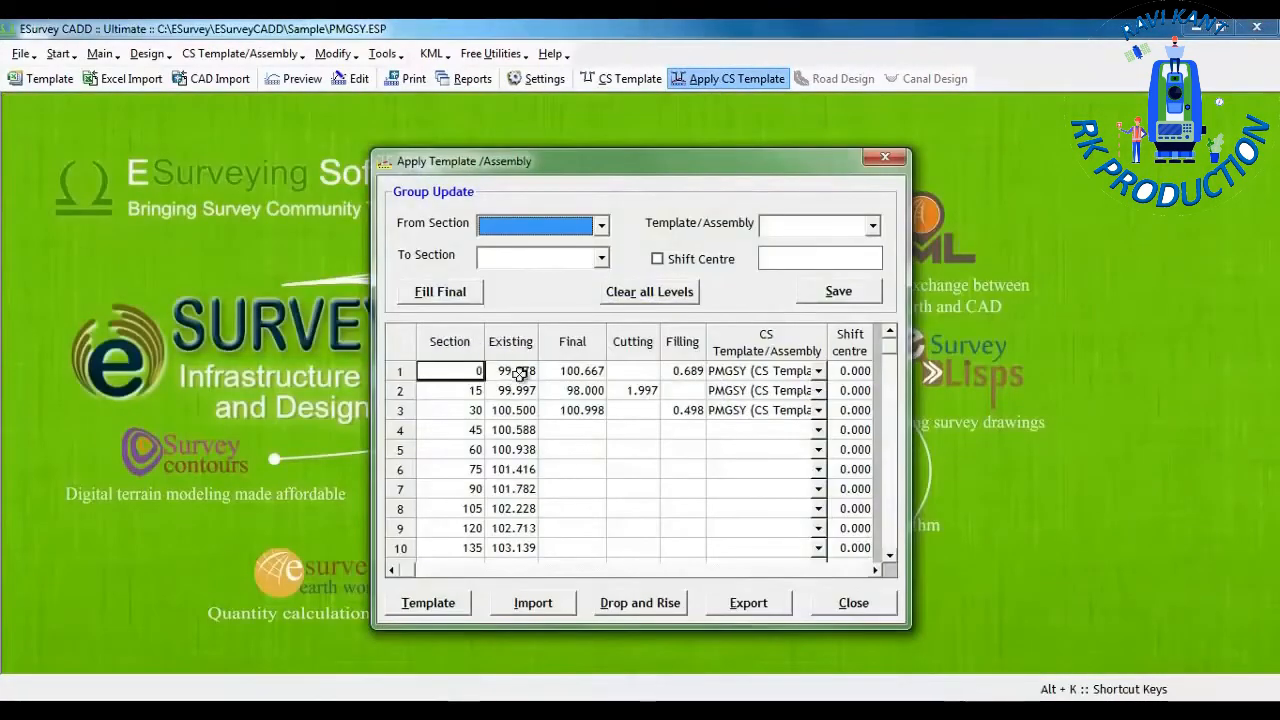
left_click_drag(582, 376, 594, 500)
left_click(575, 469)
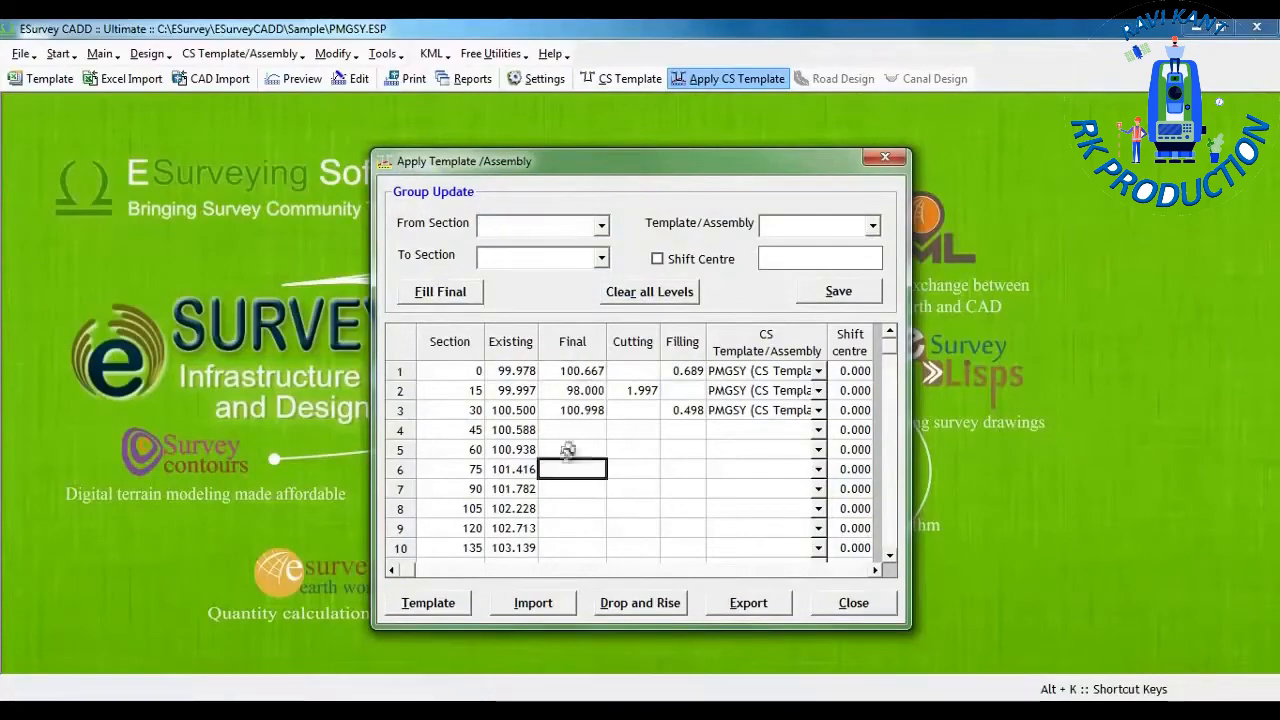
left_click(577, 431)
left_click(618, 291)
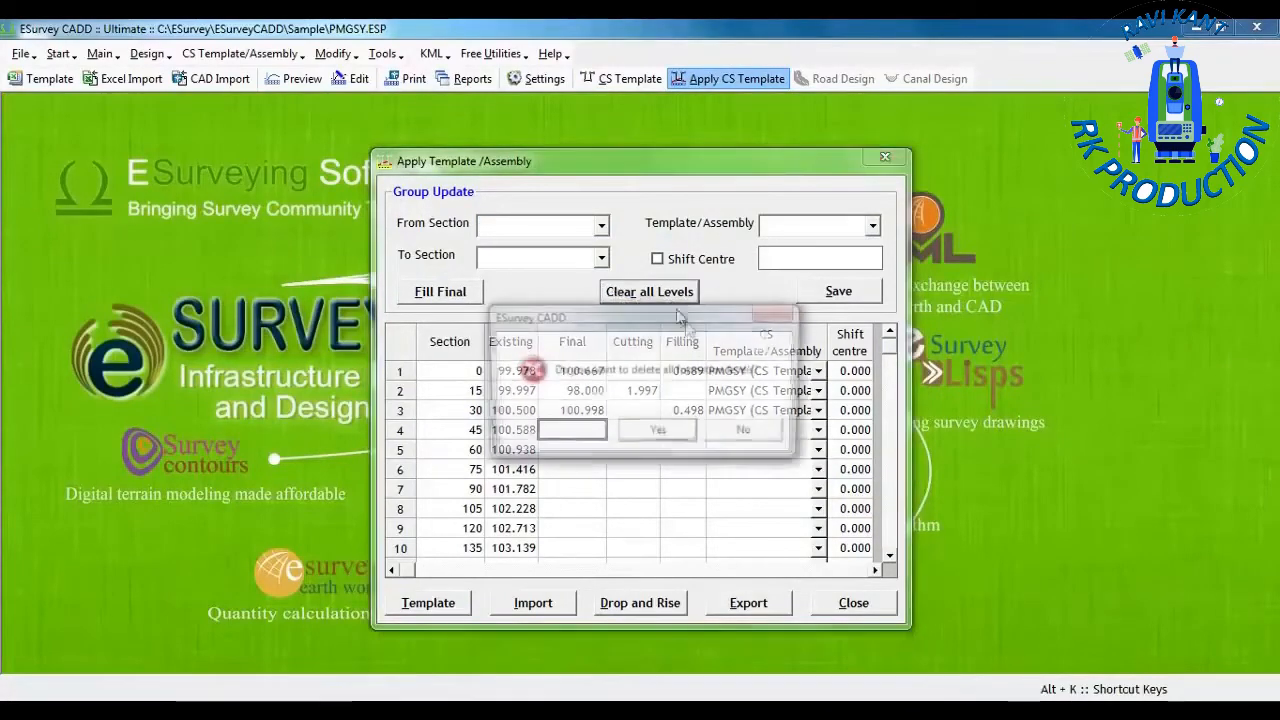
left_click(660, 433)
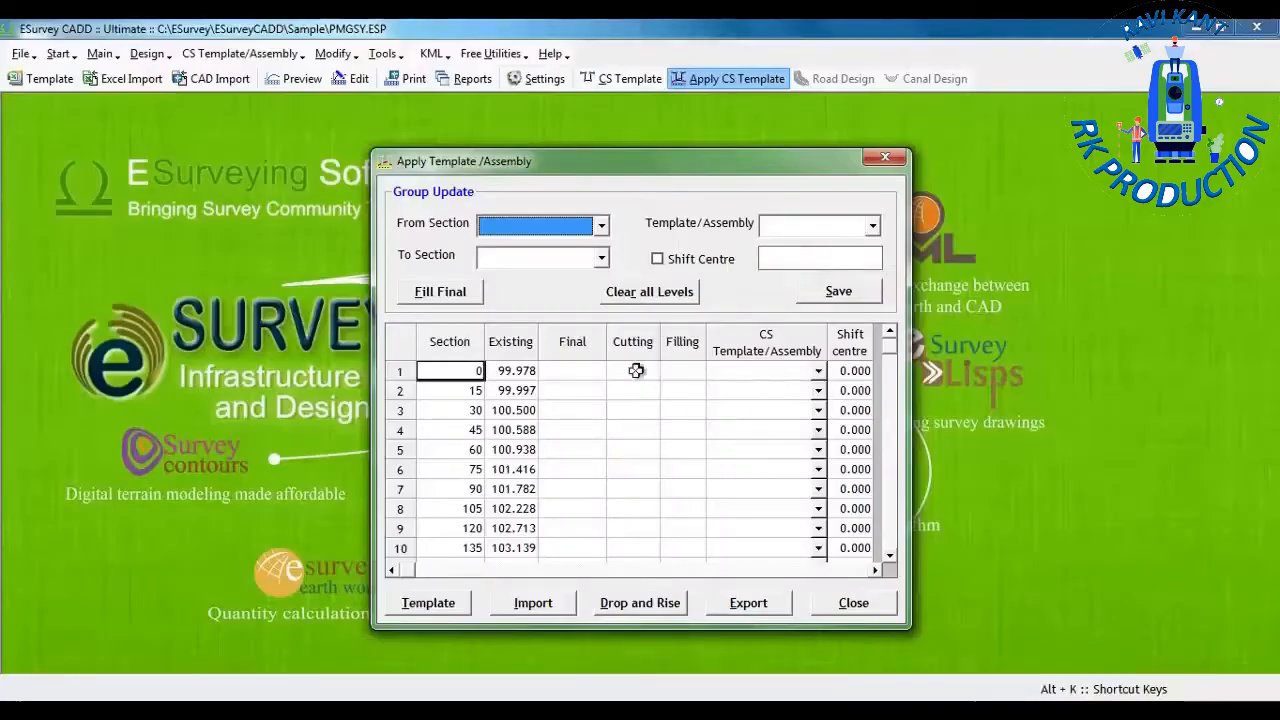
left_click(850, 603)
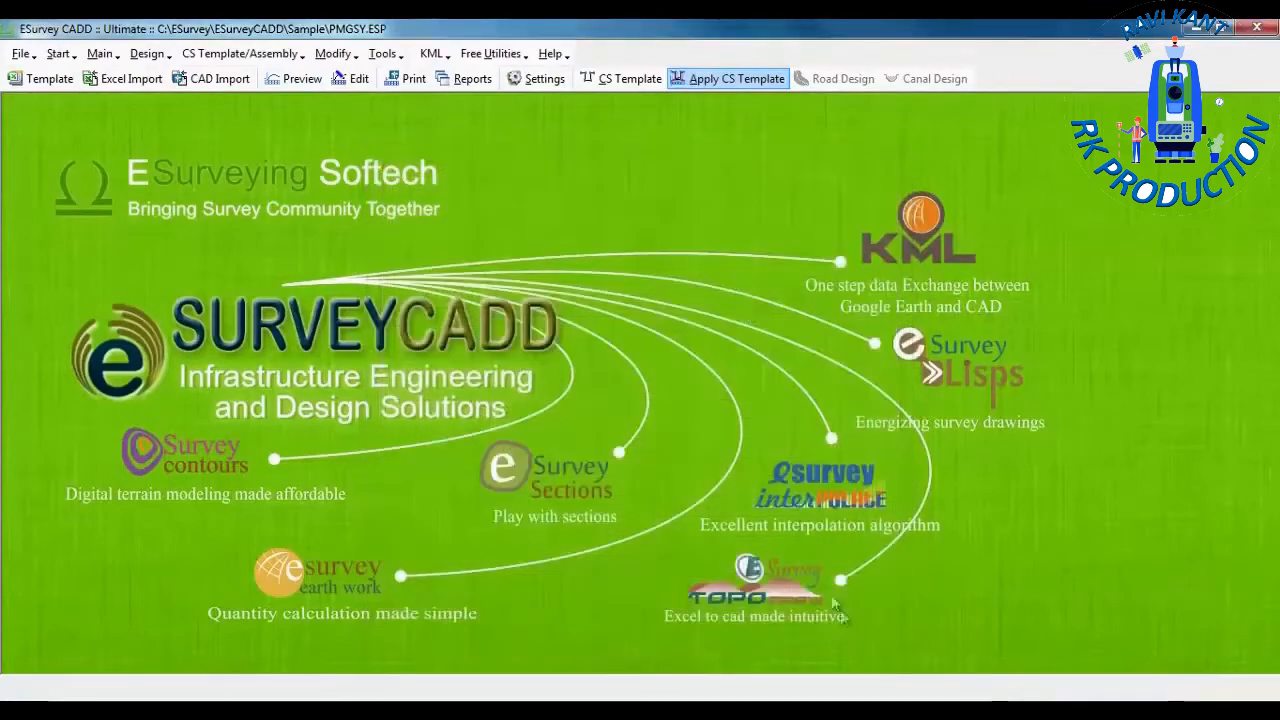
- Preview the full longitudinal section and open it as a drawing in AutoCAD
left_click(297, 79)
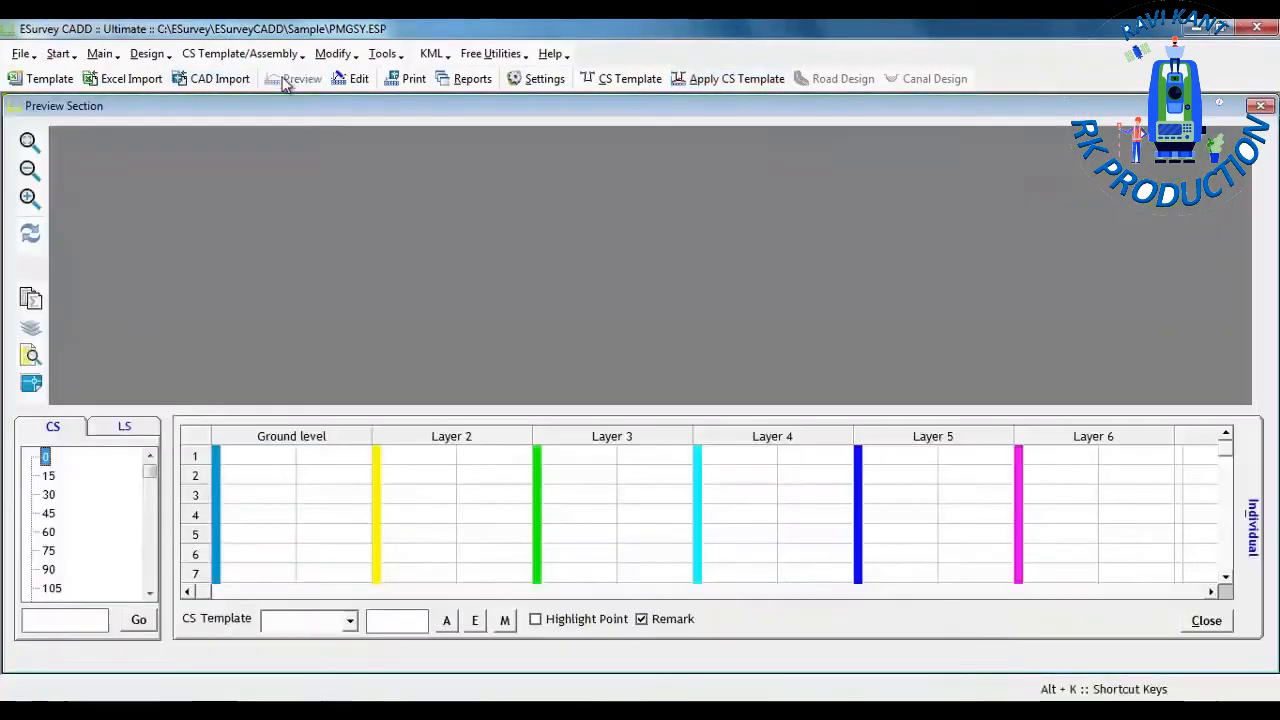
left_click(126, 428)
left_click(52, 563)
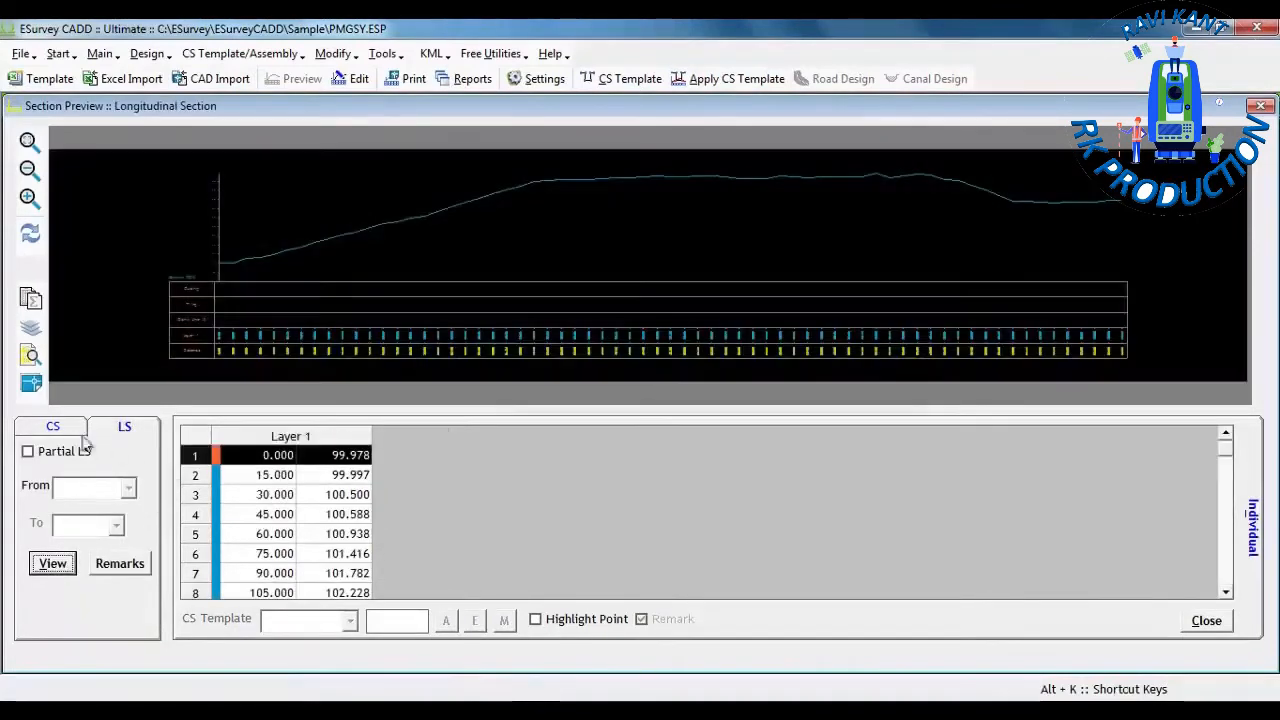
left_click(31, 384)
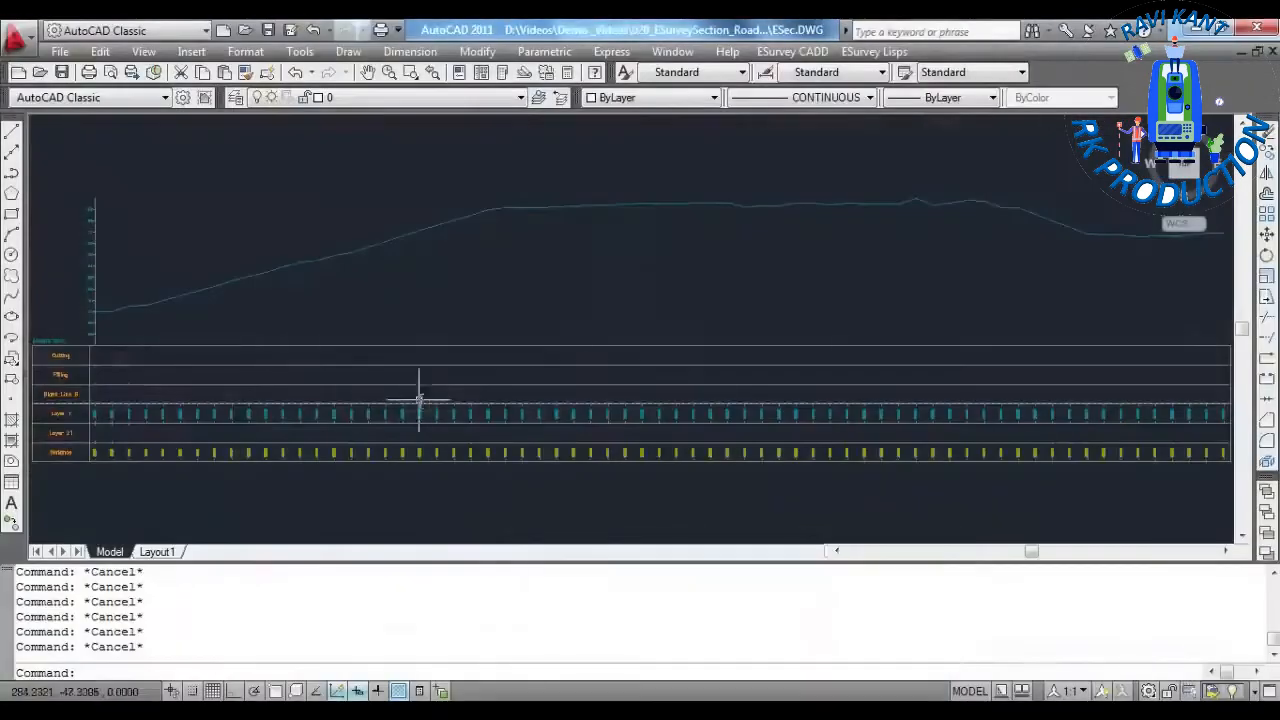
- Start the longitudinal section export (lsexp) in the AutoCAD drawing with horizontal scale factor 1000 and vertical scale factor 100
scroll(343, 296, "down", 2)
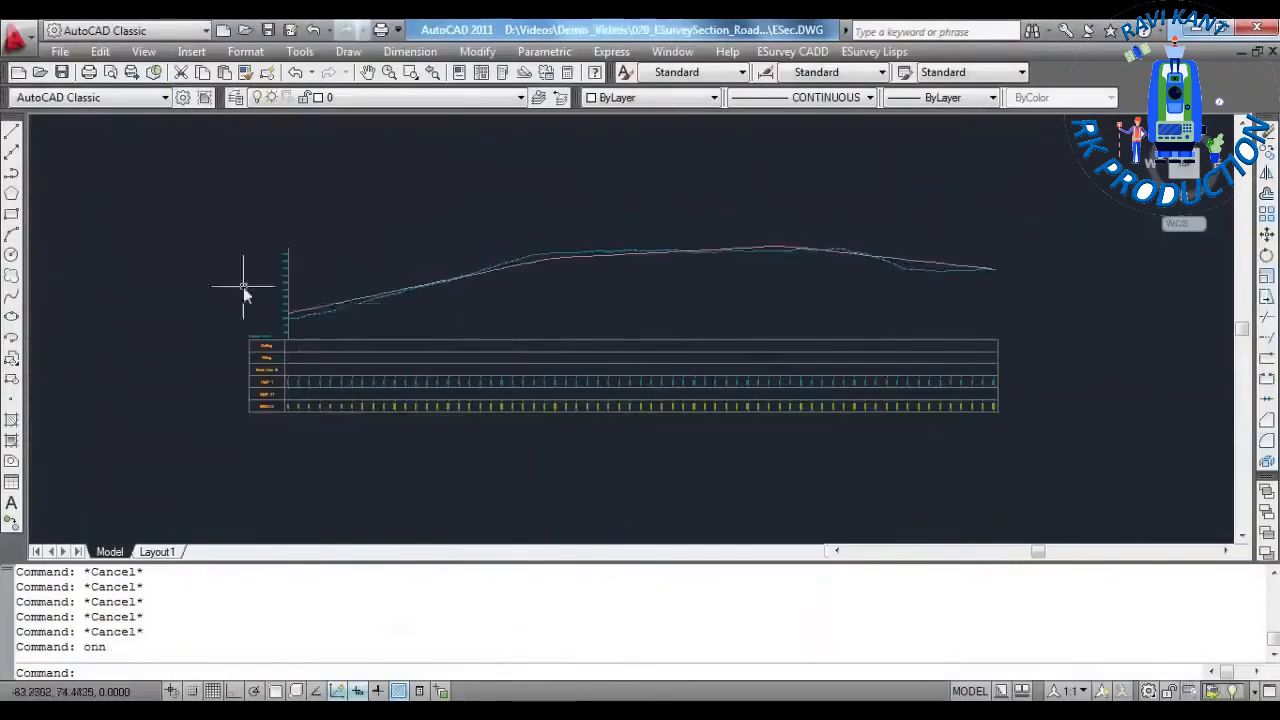
scroll(371, 276, "up", 5)
left_click(150, 360)
left_click(95, 425)
key("Escape")
scroll(456, 278, "down", 6)
left_click(808, 52)
mouse_move(850, 319)
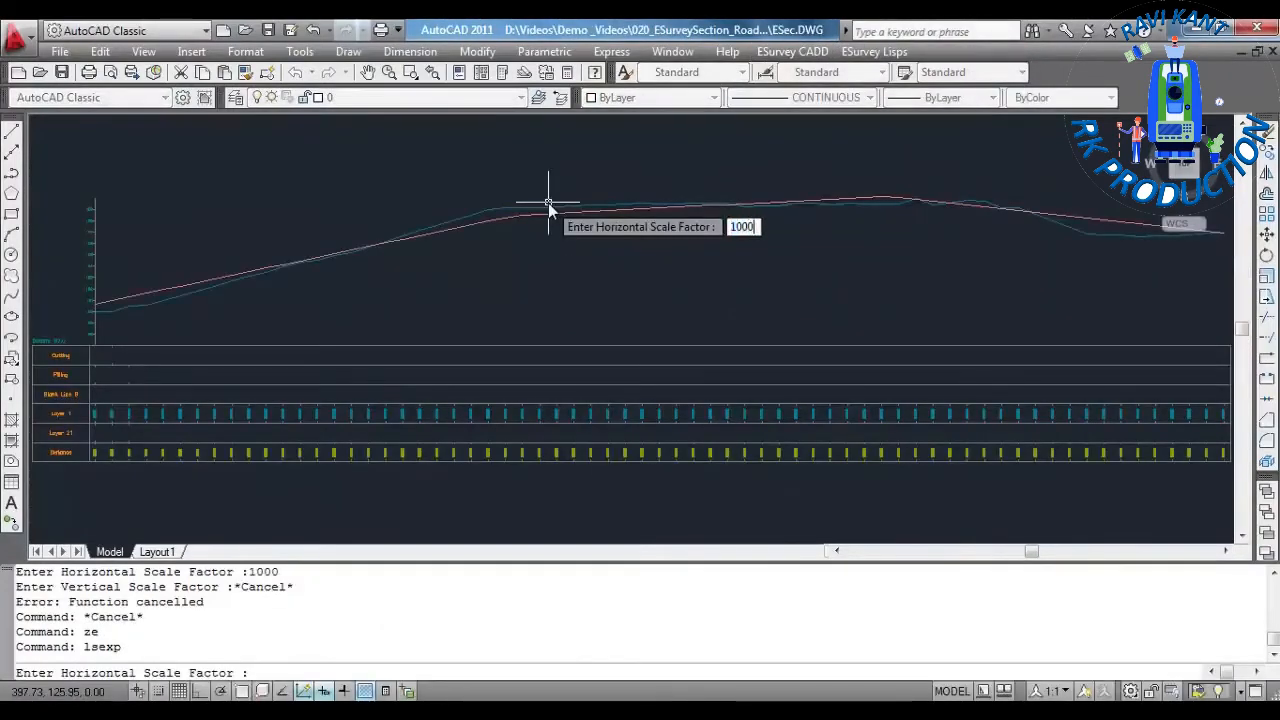
key("Return")
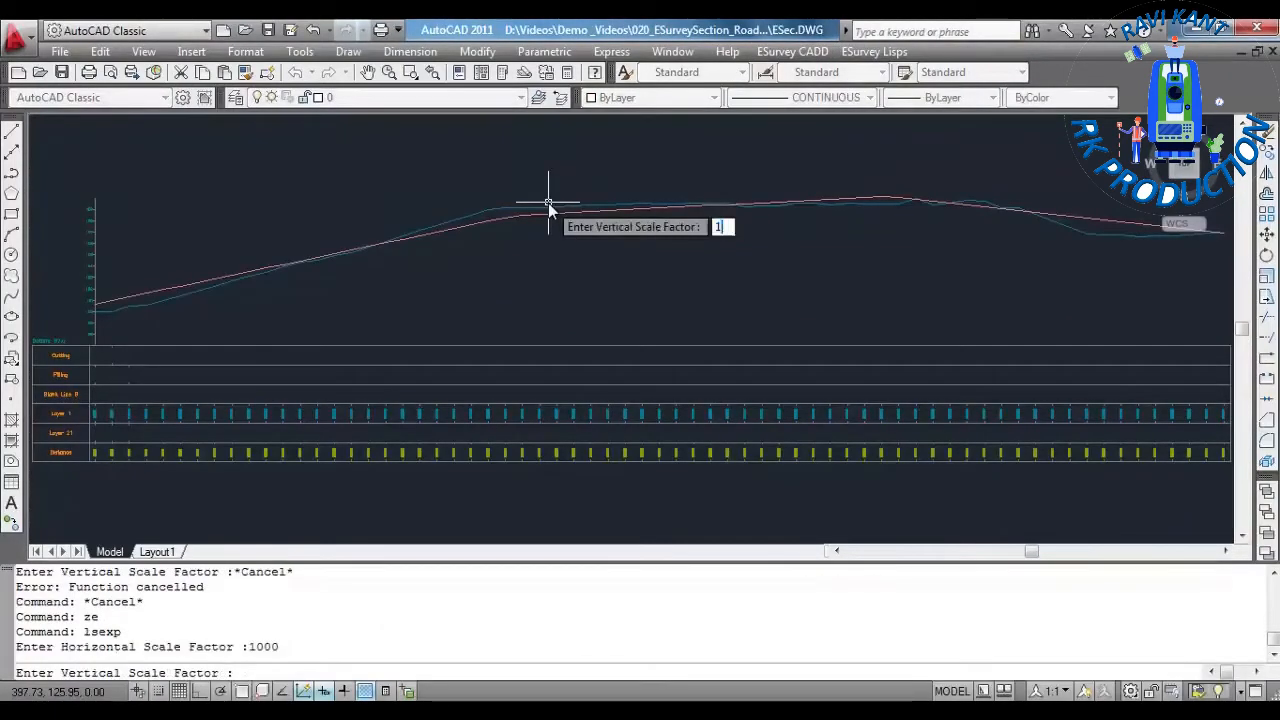
type("100")
key("Return")
- Enter 97 as the datum value and accept 0 as the first section value for the export
scroll(42, 348, "up", 5)
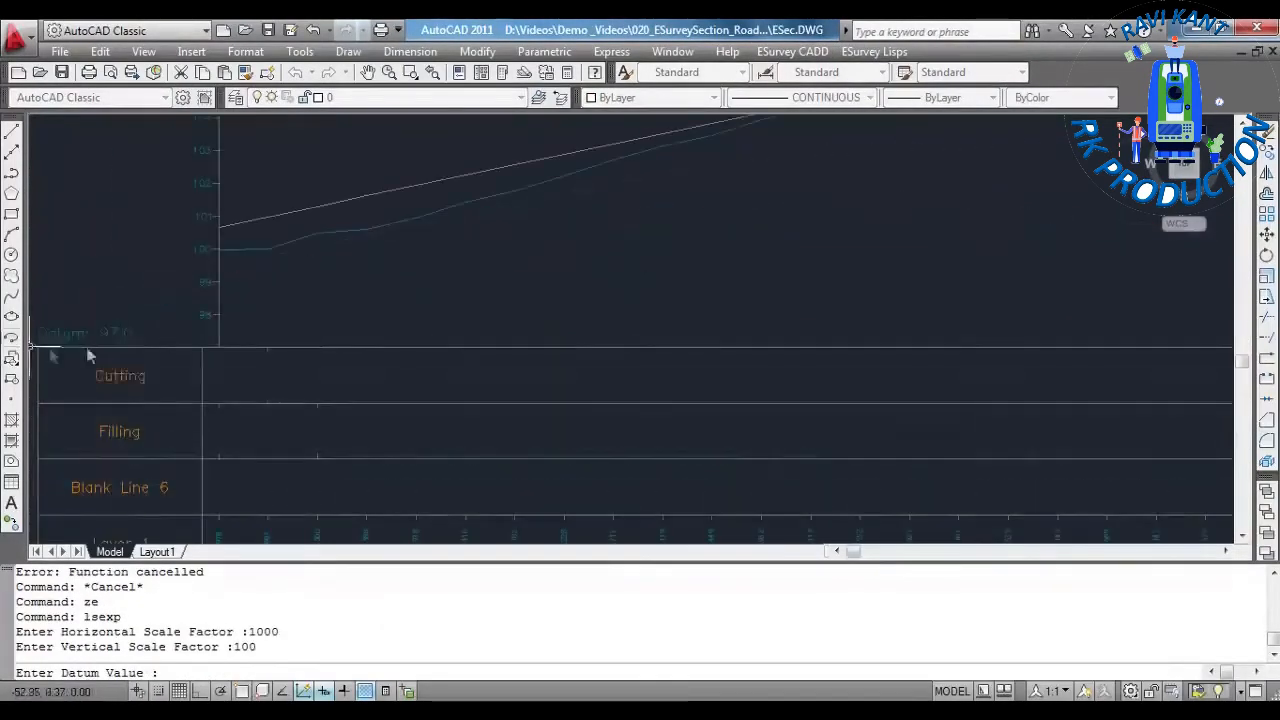
type("97")
key("Return")
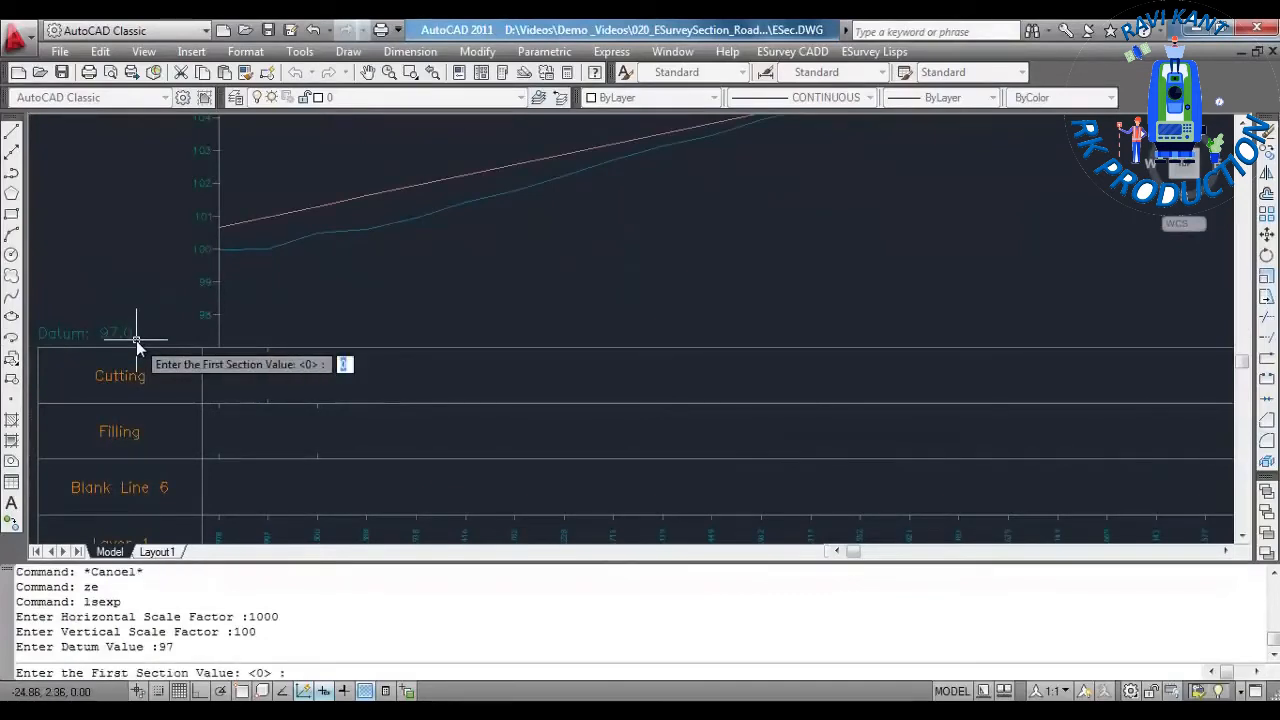
key("Return")
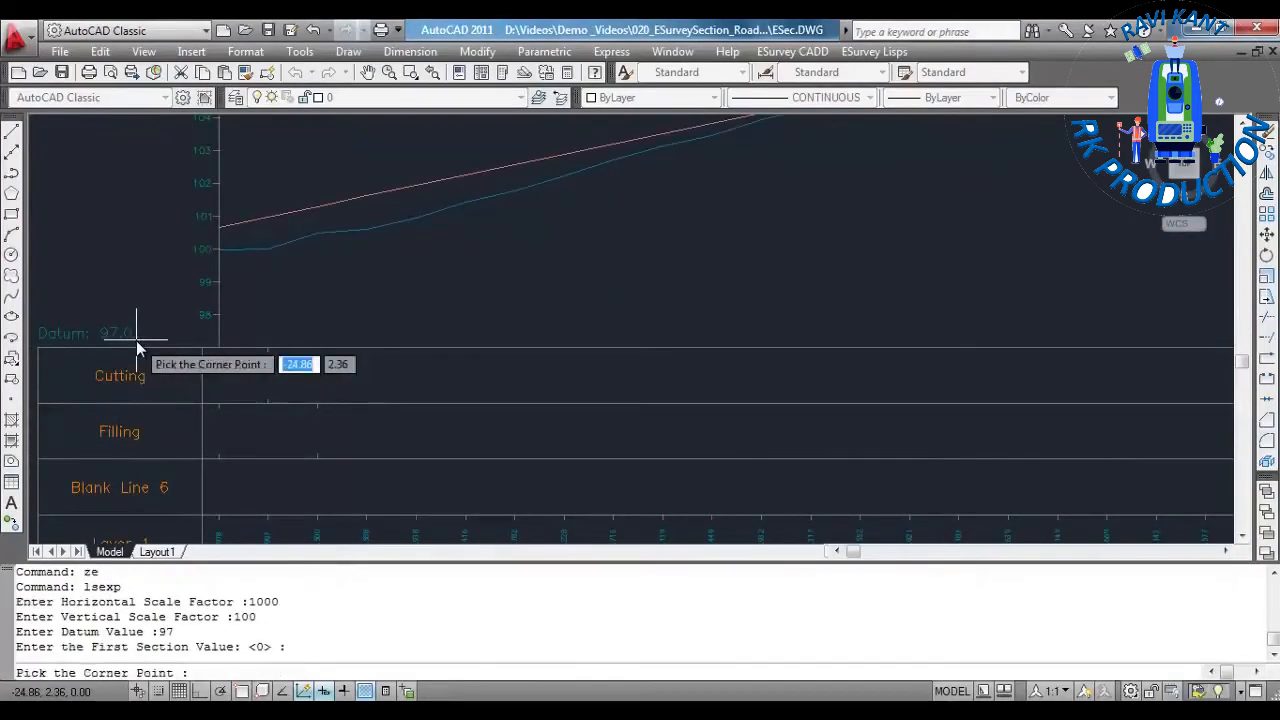
- Snap to the endpoint at the profile's datum corner and select the designed polyline to export the formation data
type("en")
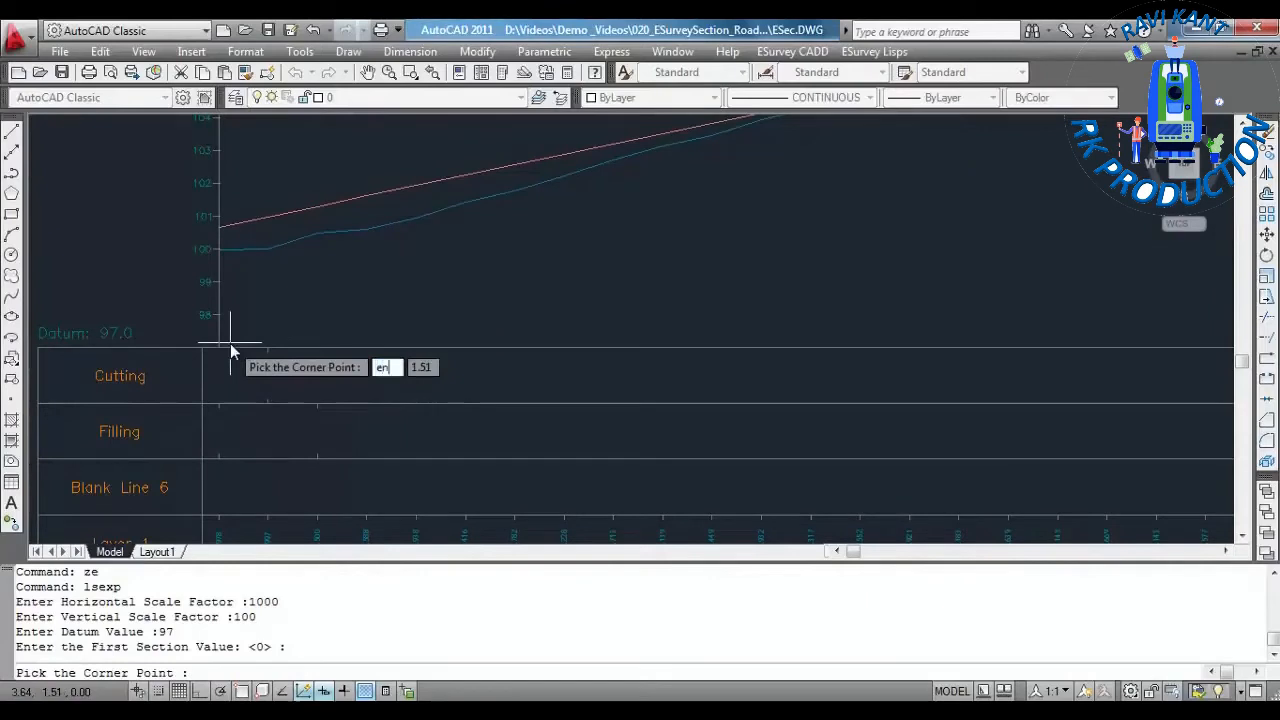
type("d")
key("Return")
left_click(220, 349)
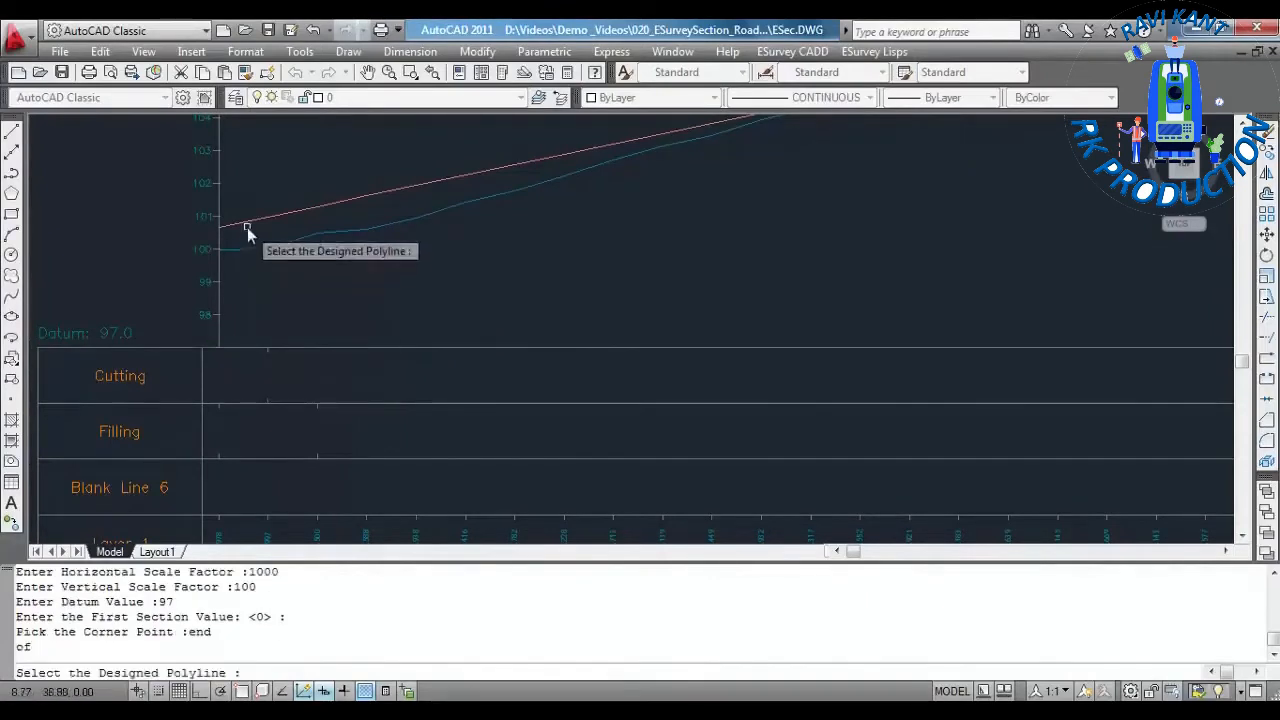
left_click(248, 225)
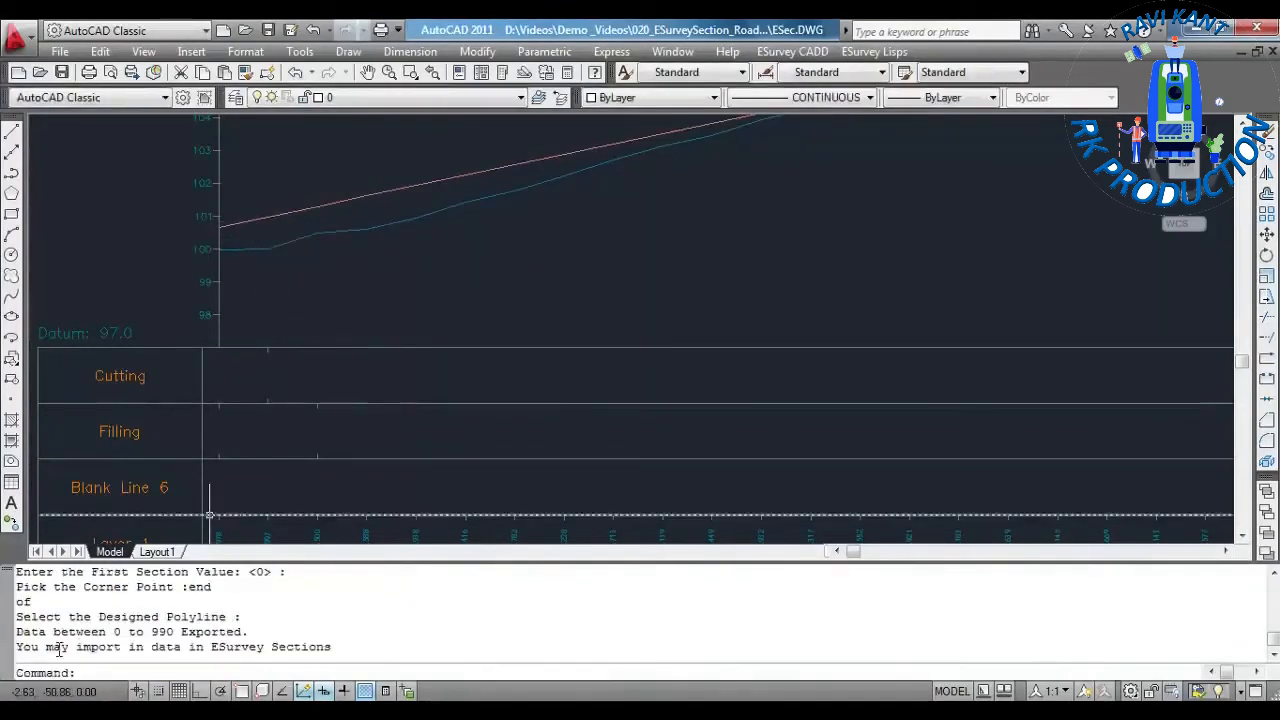
left_click_drag(45, 620, 286, 632)
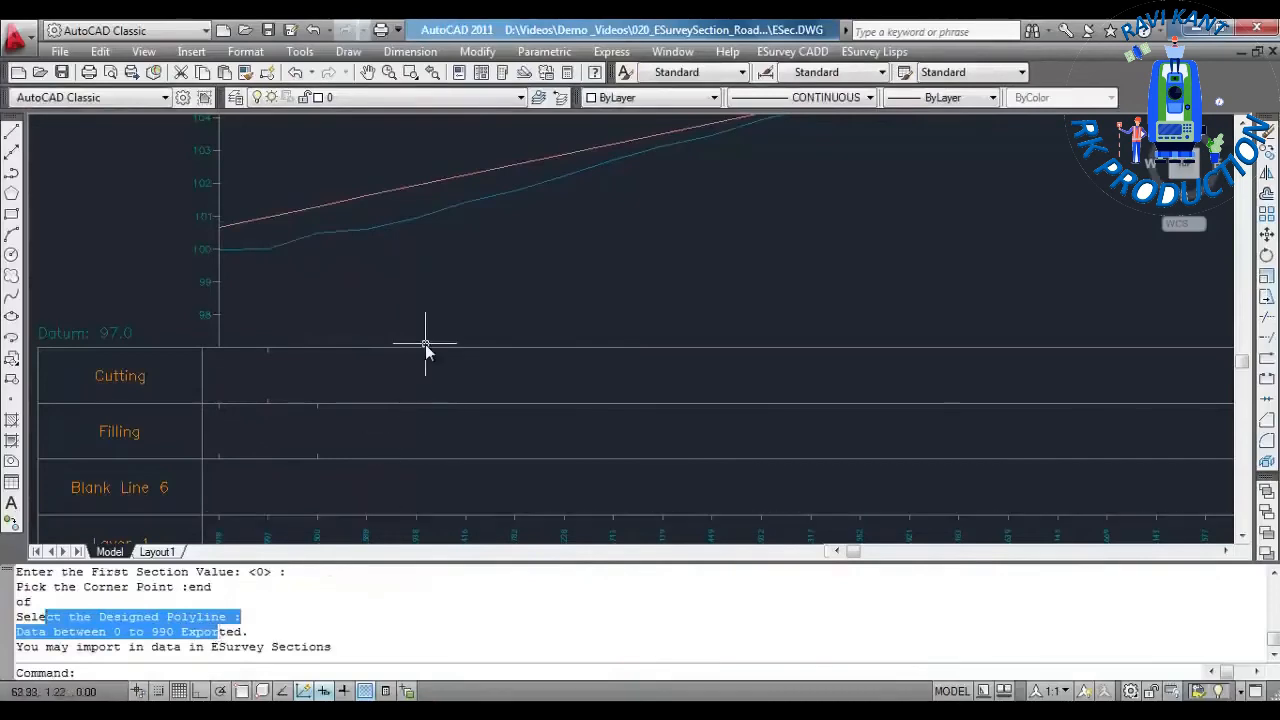
key("Escape")
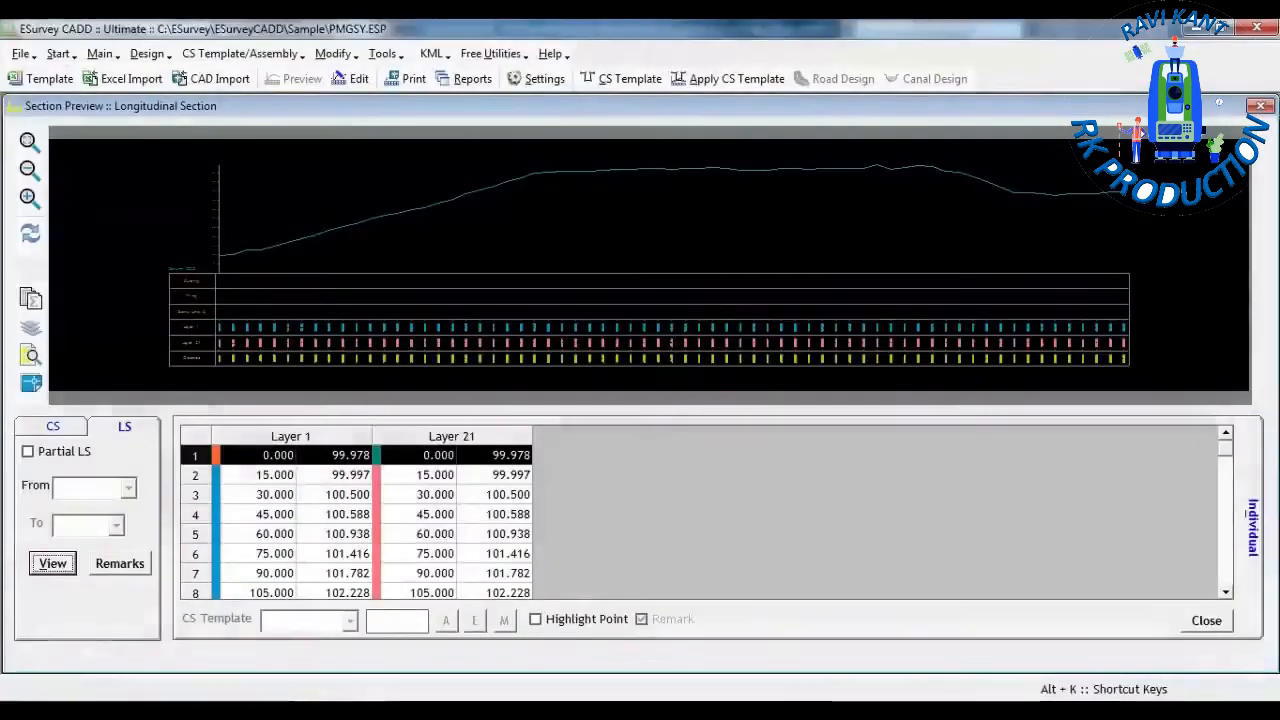
- Switch to ESurvey CADD, import the exported CAD profile into Design Formation, update the formation levels, and close the window
left_click(207, 56)
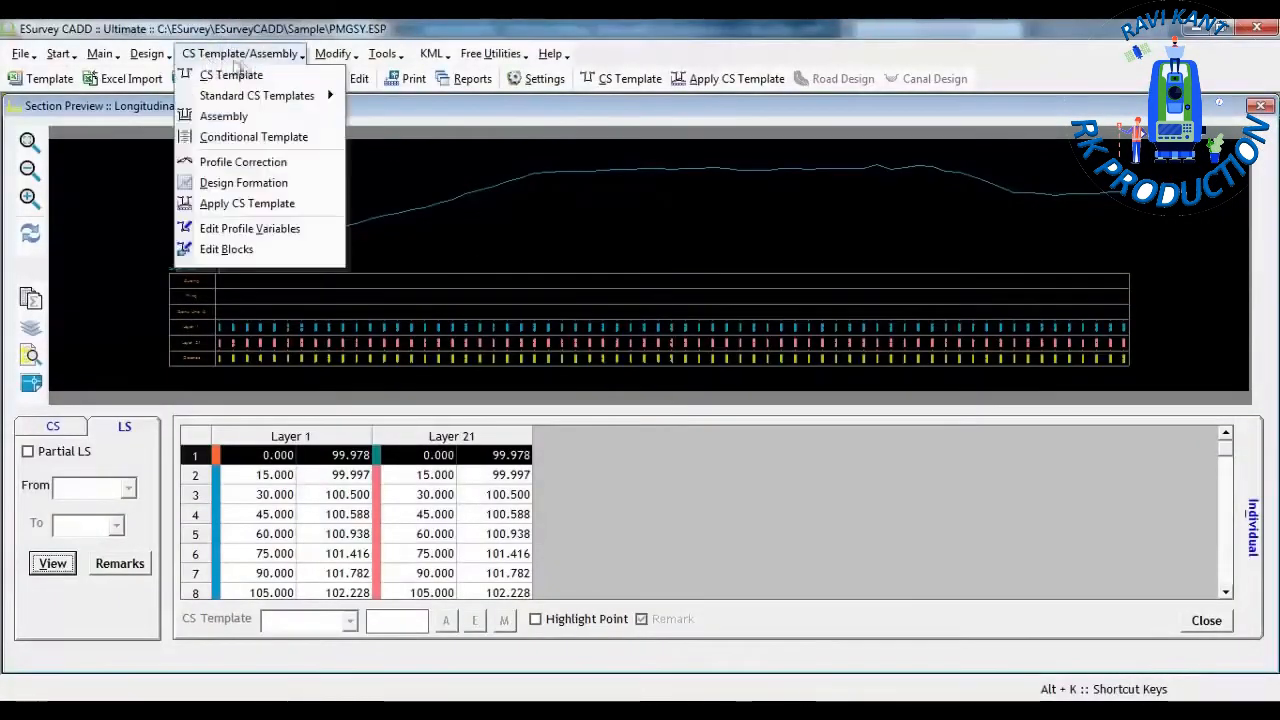
left_click(255, 181)
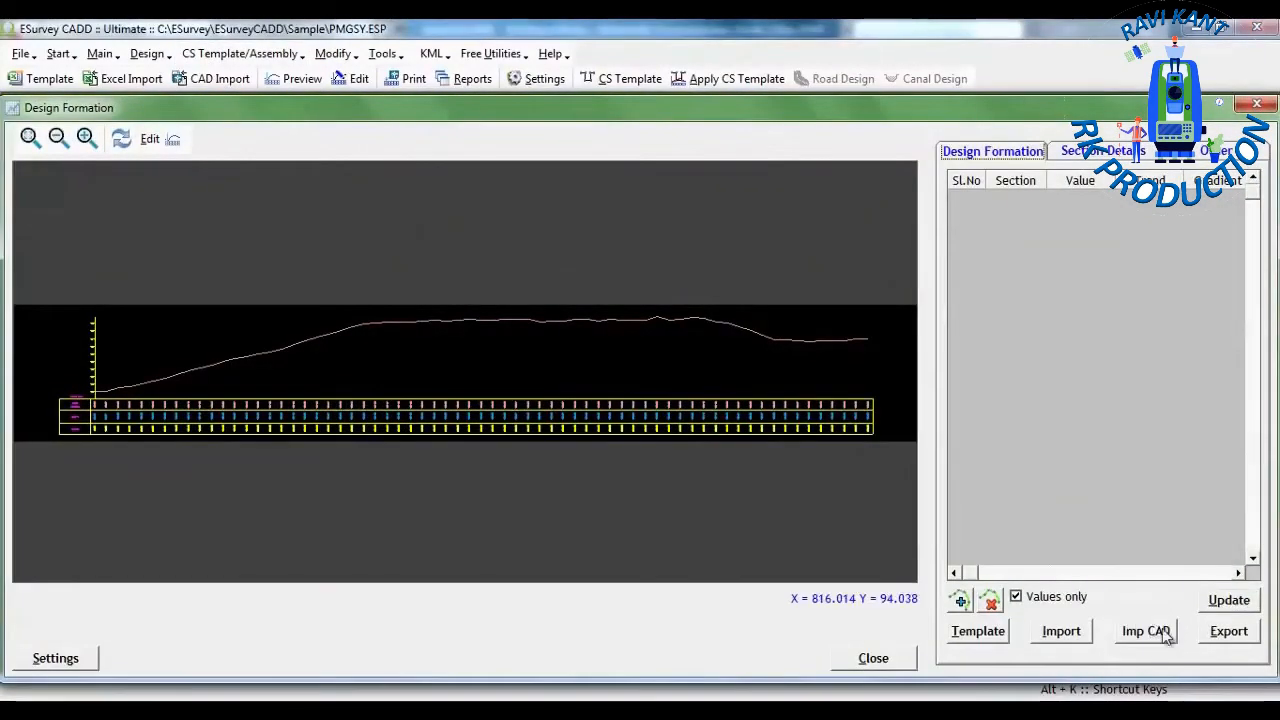
left_click(1166, 635)
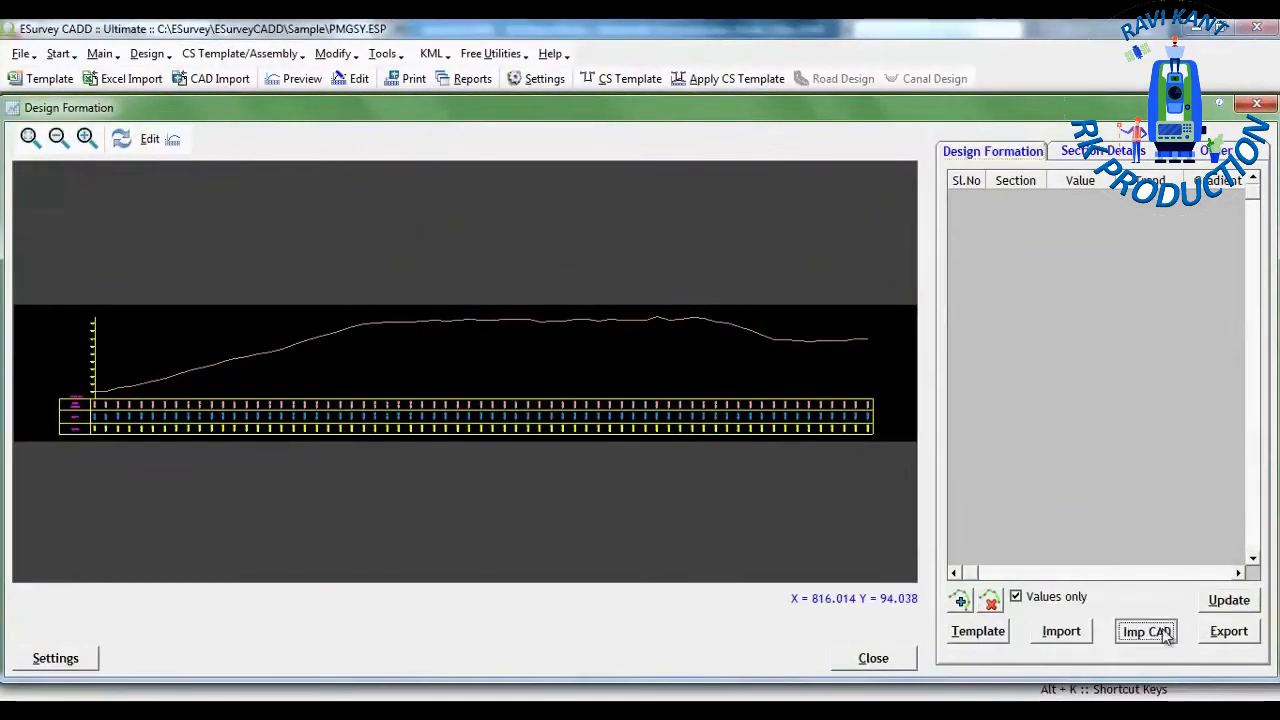
key("Return")
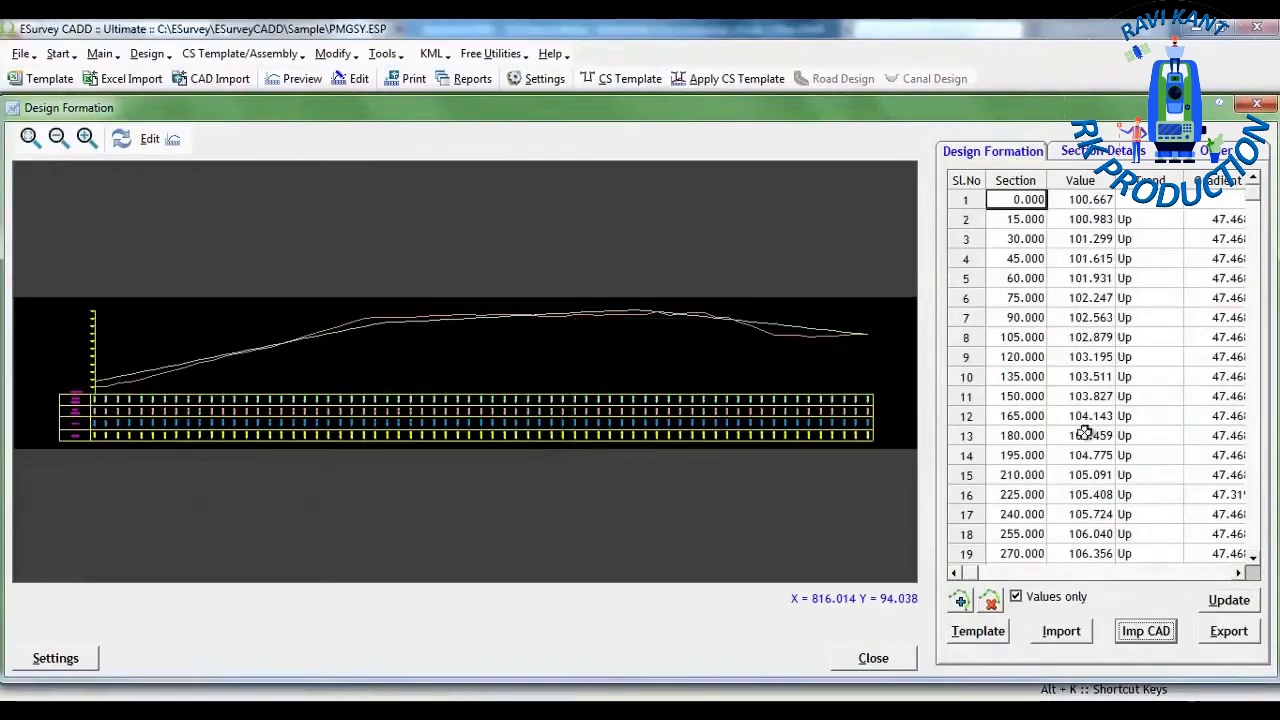
left_click(1215, 600)
left_click(650, 425)
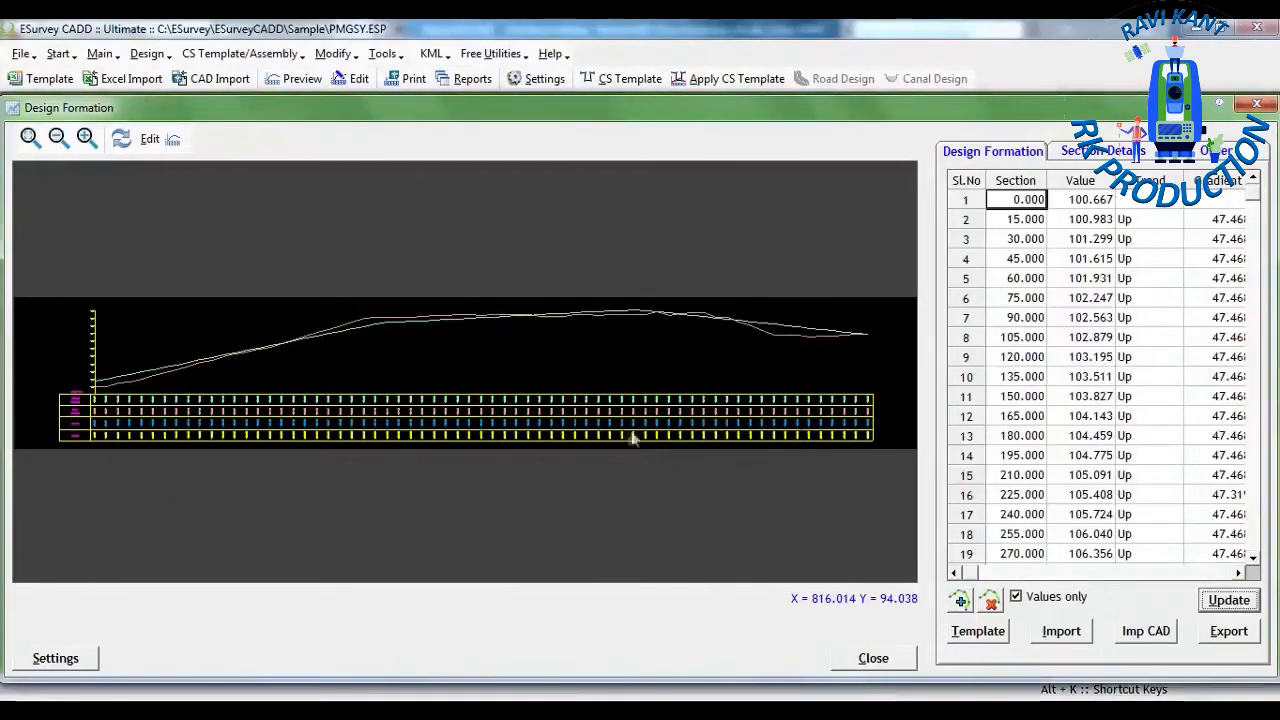
key("Return")
left_click(873, 660)
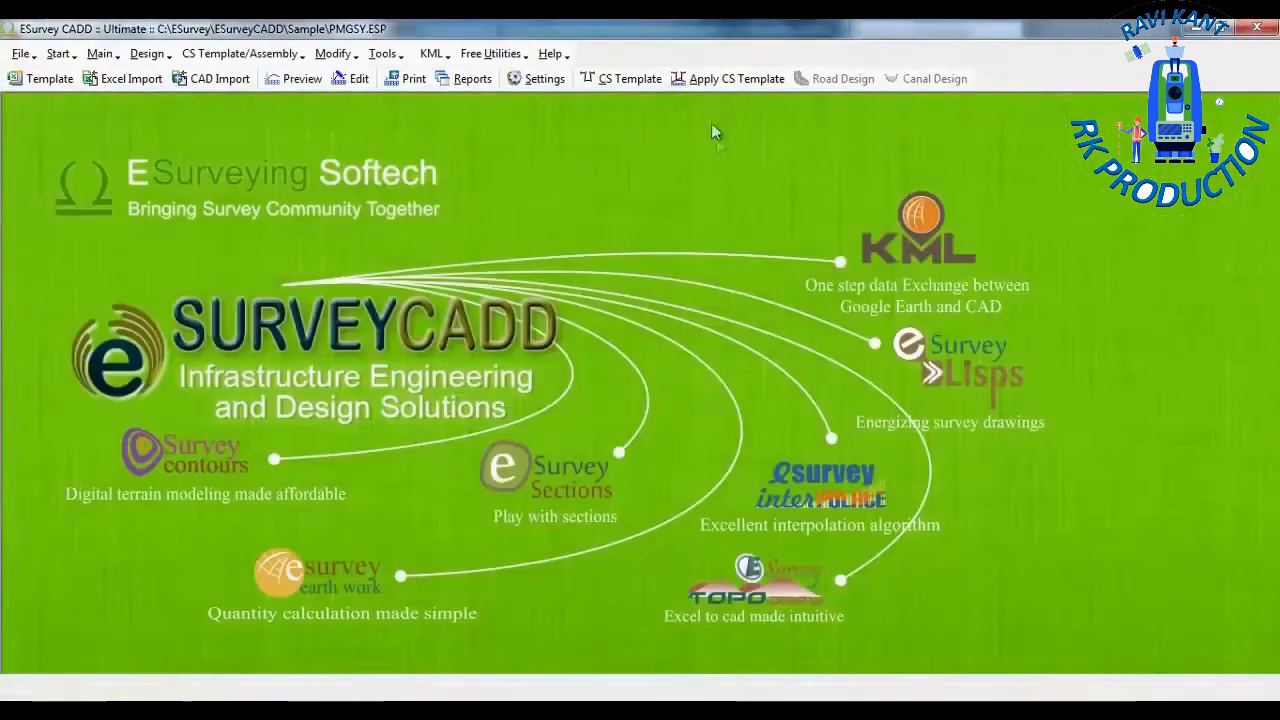
- Apply the PMGSY (CS Template) to all sections from 0 to 990, save, and close the dialog
left_click(712, 81)
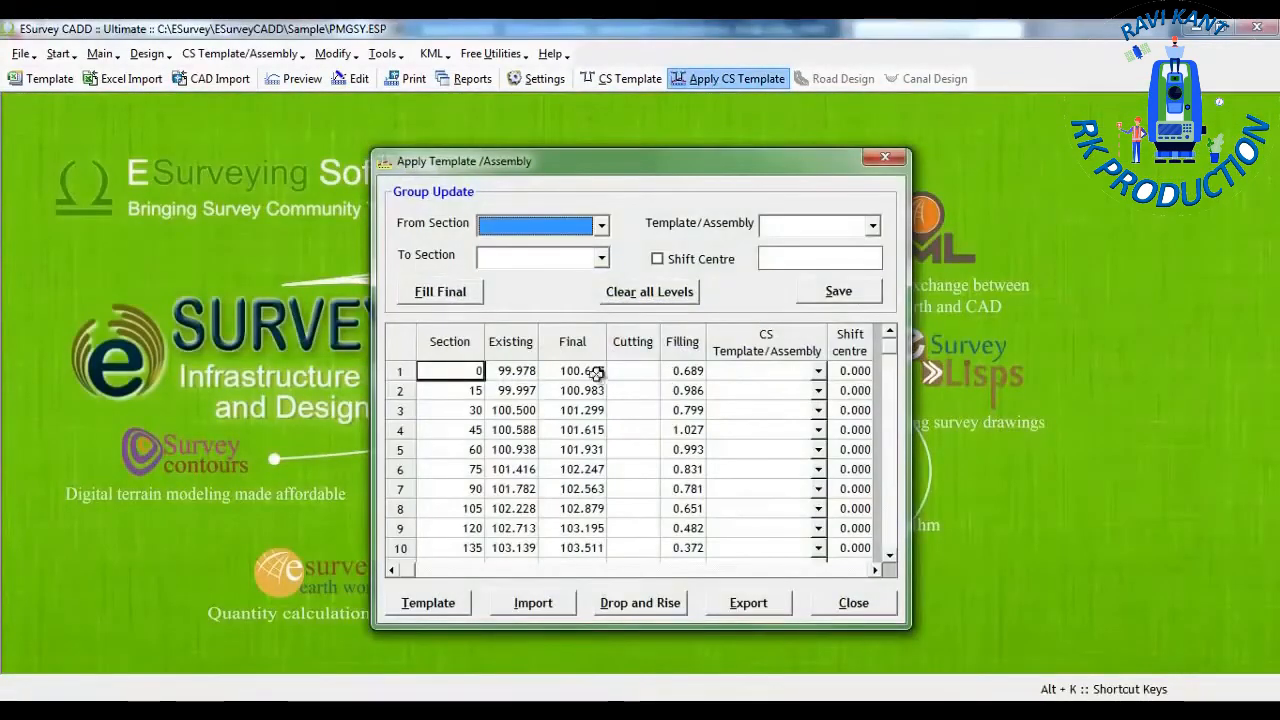
left_click_drag(592, 371, 598, 508)
left_click(633, 450)
left_click(600, 226)
left_click(500, 246)
left_click(600, 258)
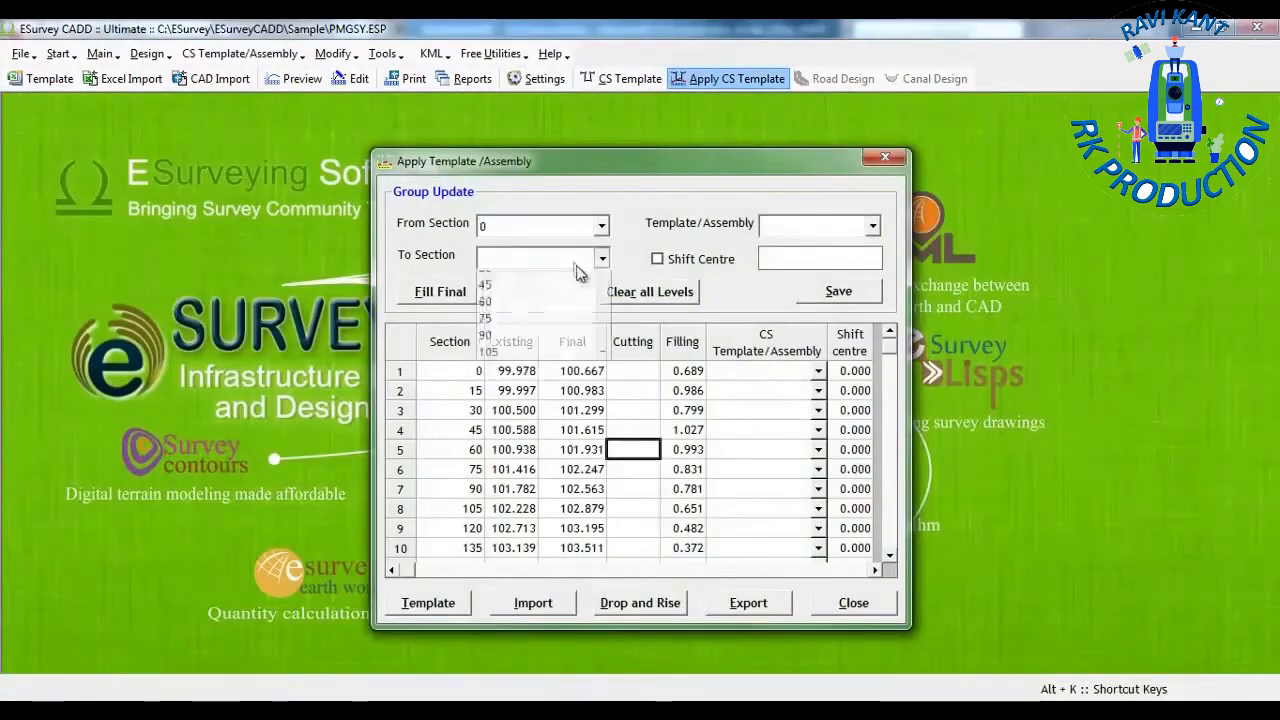
scroll(540, 340, "down", 15)
left_click(540, 398)
left_click(872, 226)
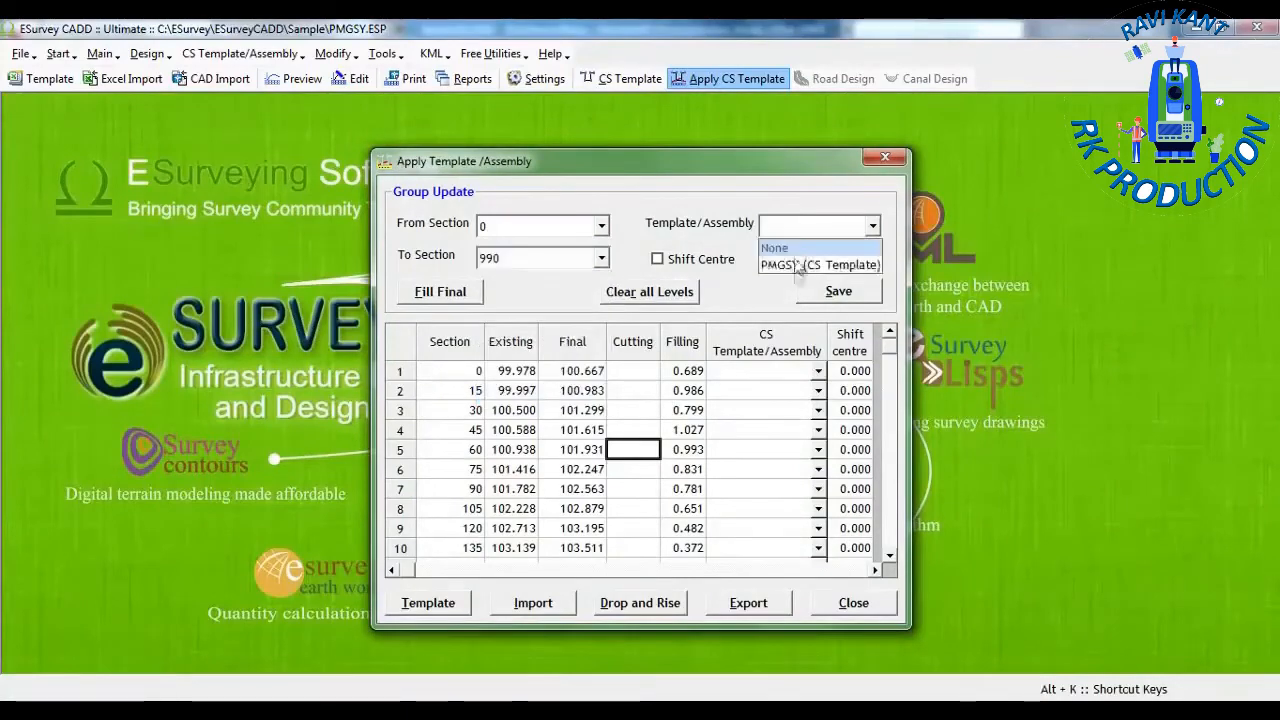
left_click(805, 266)
left_click(839, 291)
key("Return")
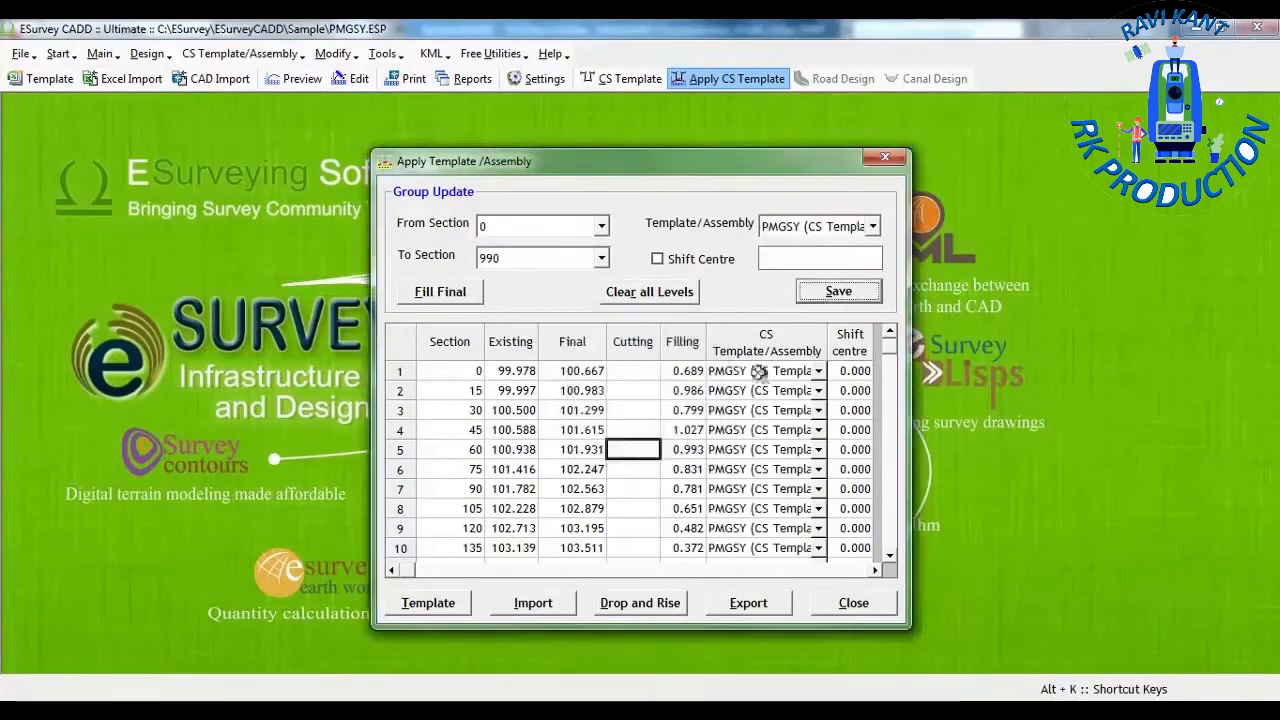
left_click(845, 610)
- Preview the cross section at chainage 0 and the full longitudinal section
left_click(302, 78)
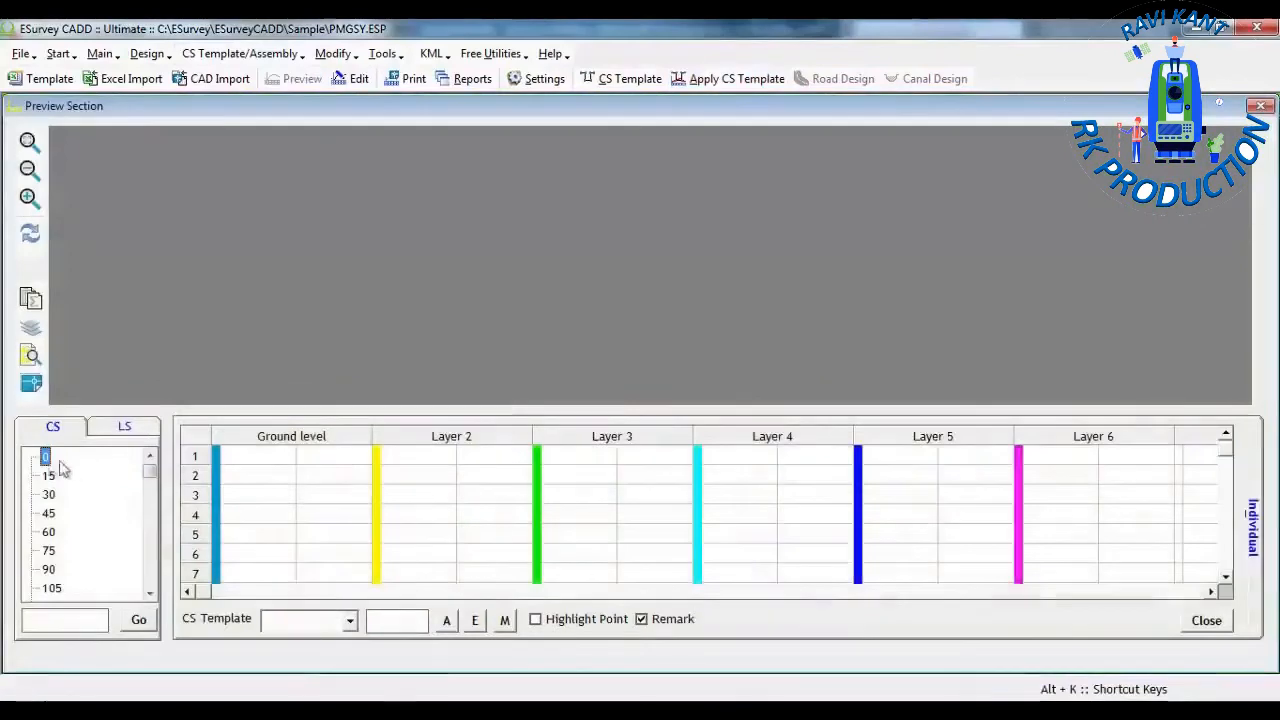
left_click(84, 458)
left_click(105, 427)
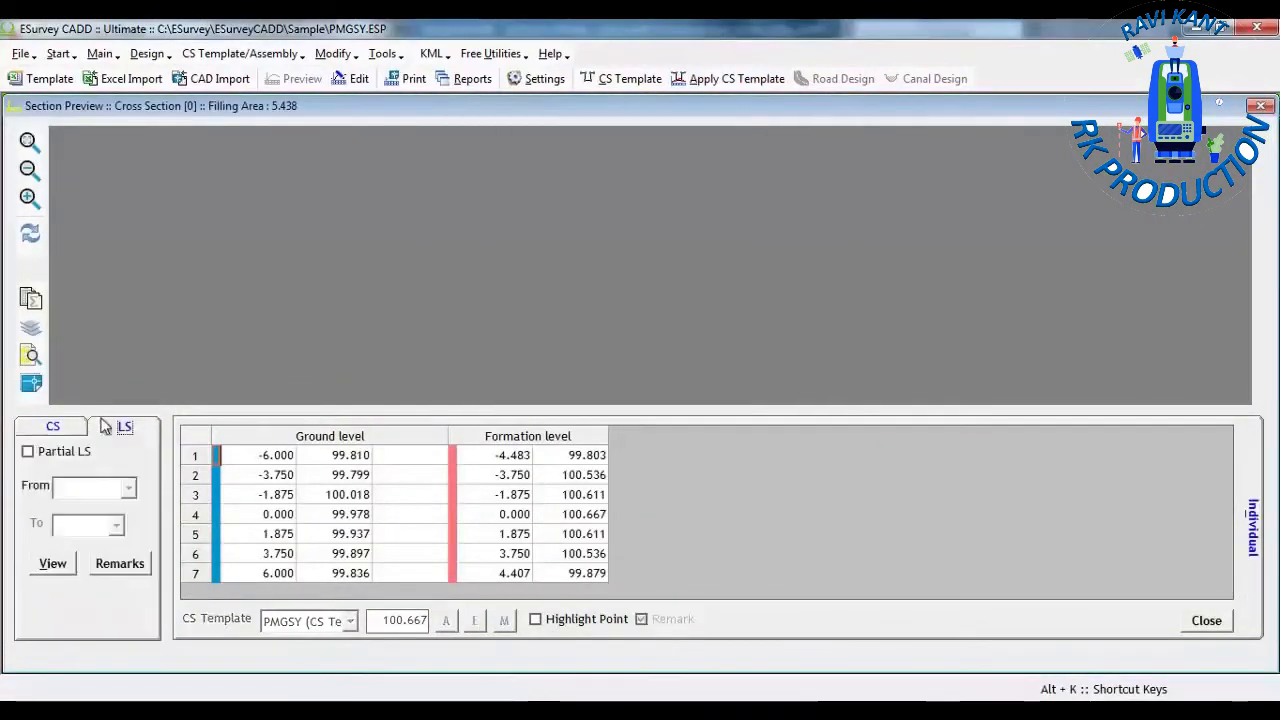
left_click(50, 564)
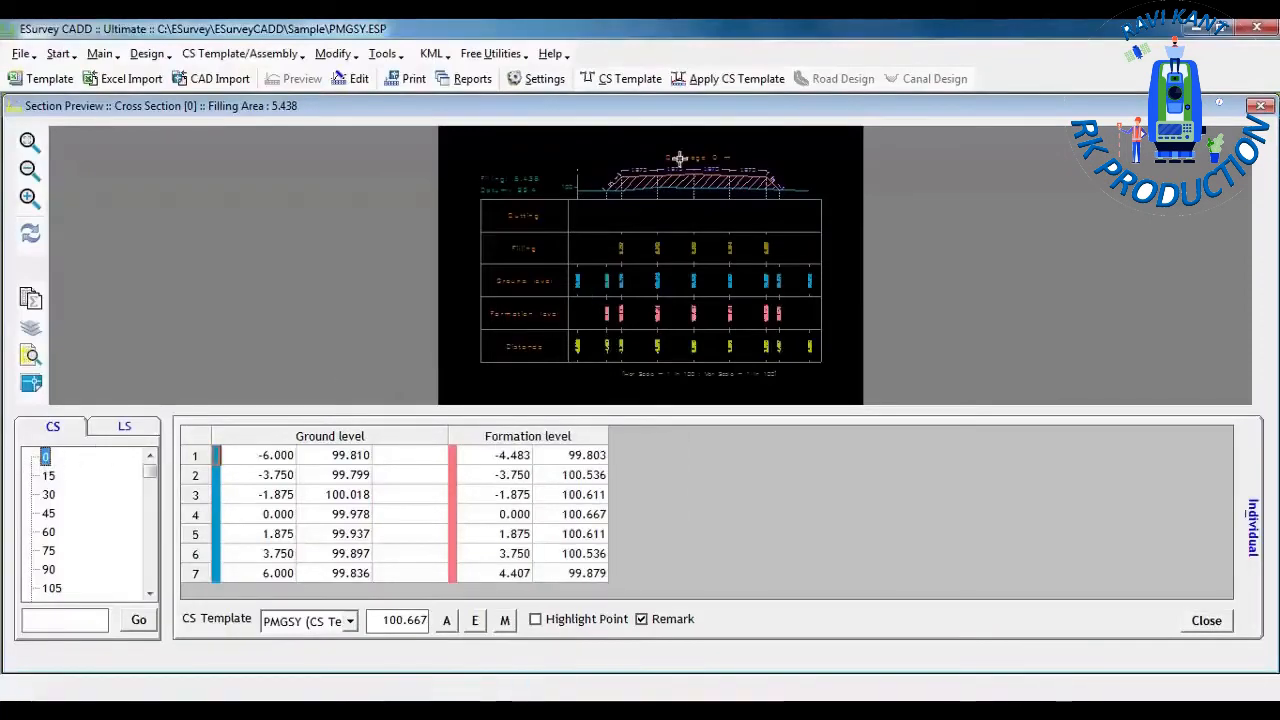
- Generate the CAD print preview of cross sections 0 to 990 as multiple sections at 100 horizontal and vertical scale
left_click(400, 82)
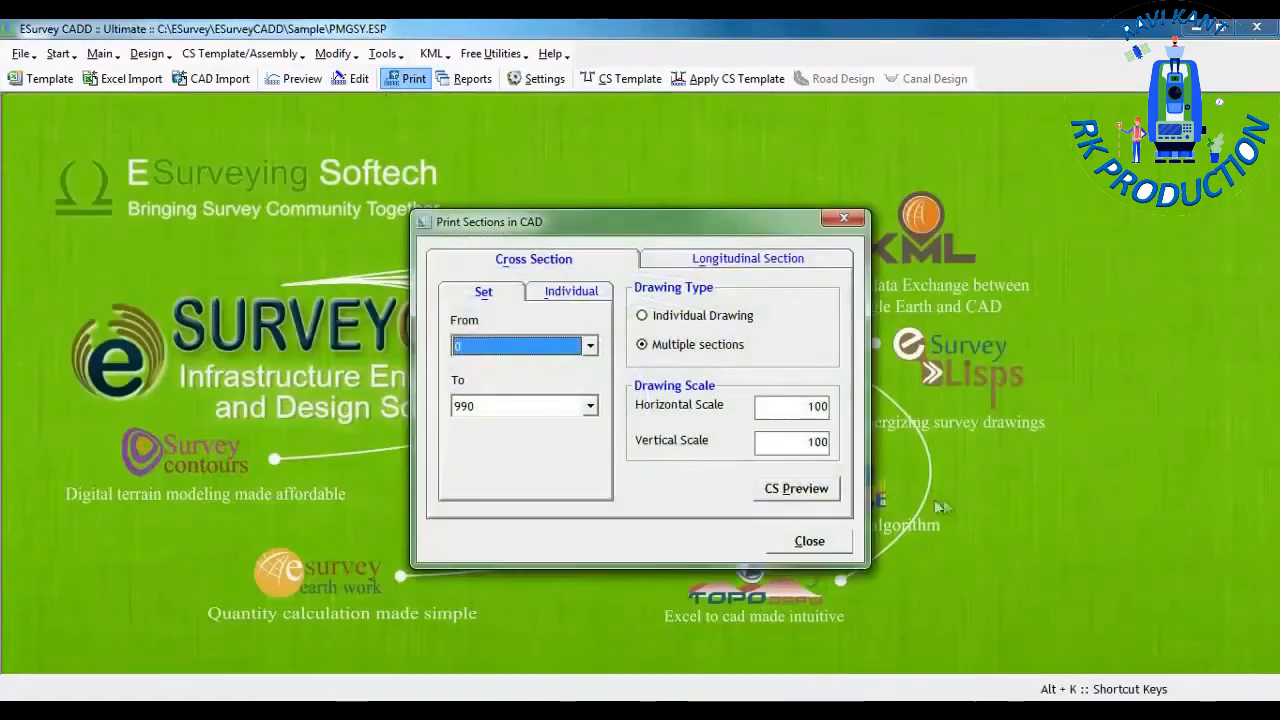
left_click(792, 487)
left_click(676, 433)
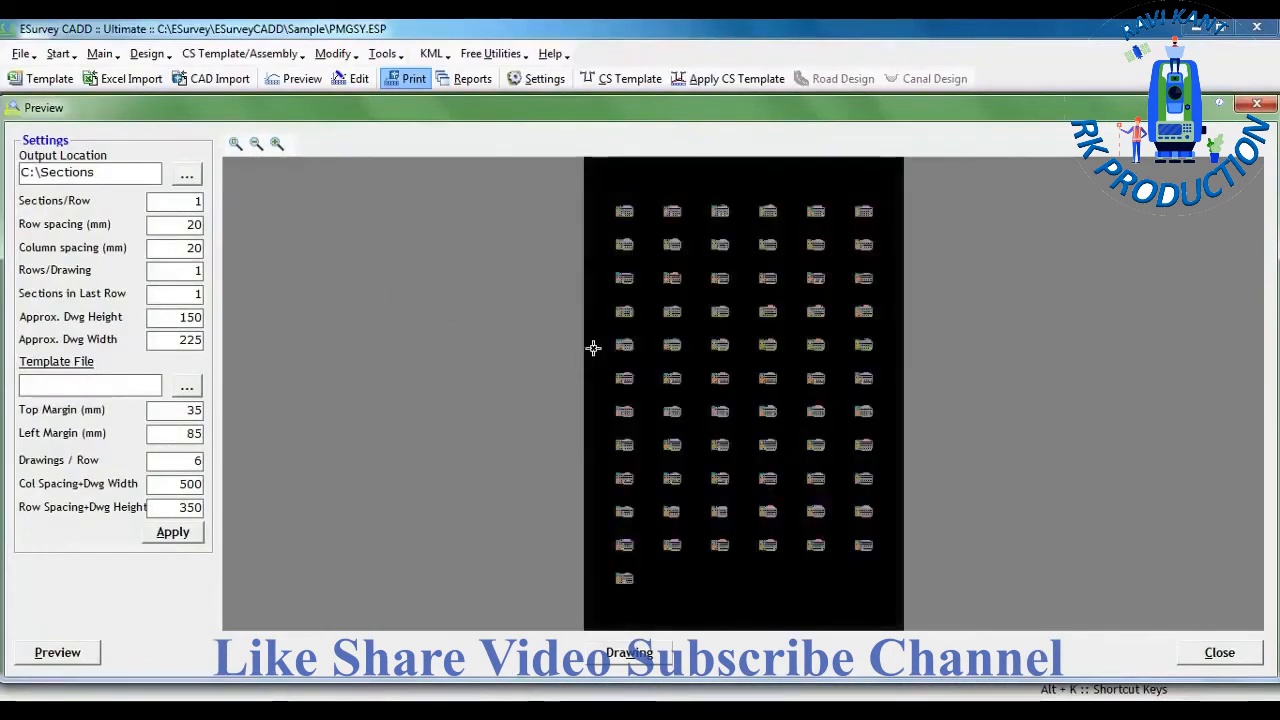
- Set ES_A4.dwg as the template file for the section print layout and apply it to the preview
scroll(819, 240, "up", 3)
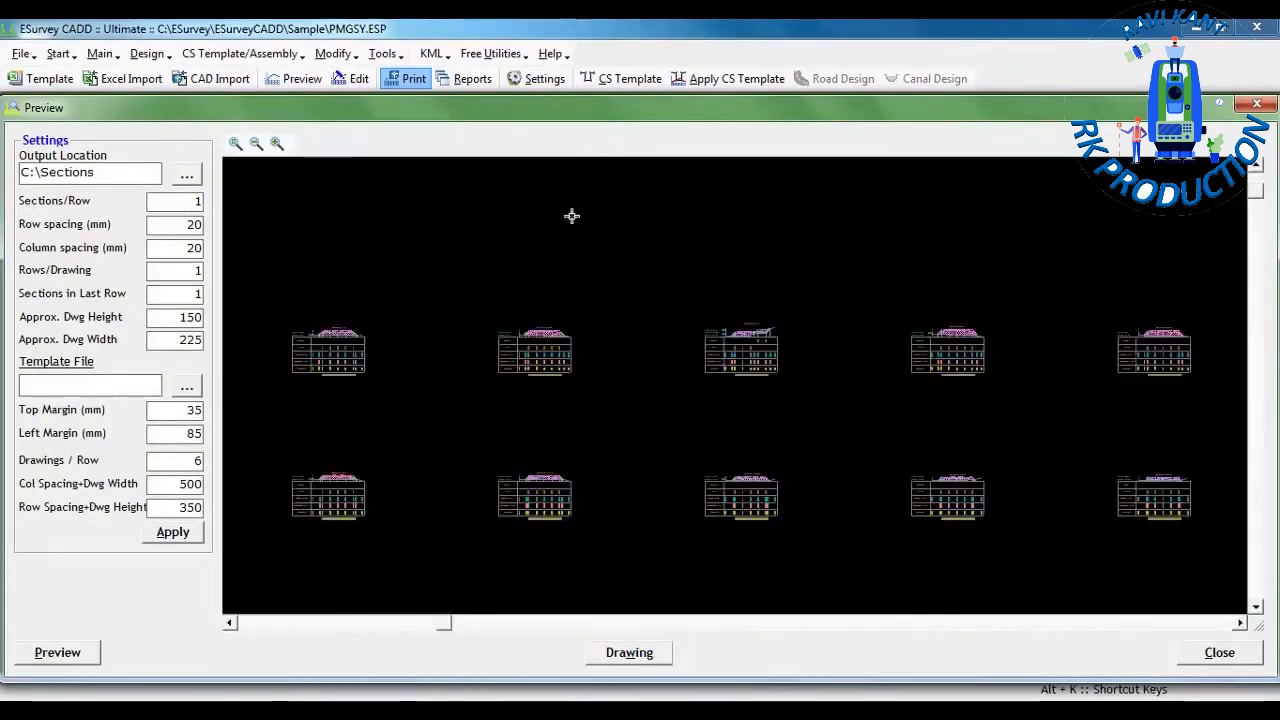
scroll(571, 214, "down", 2)
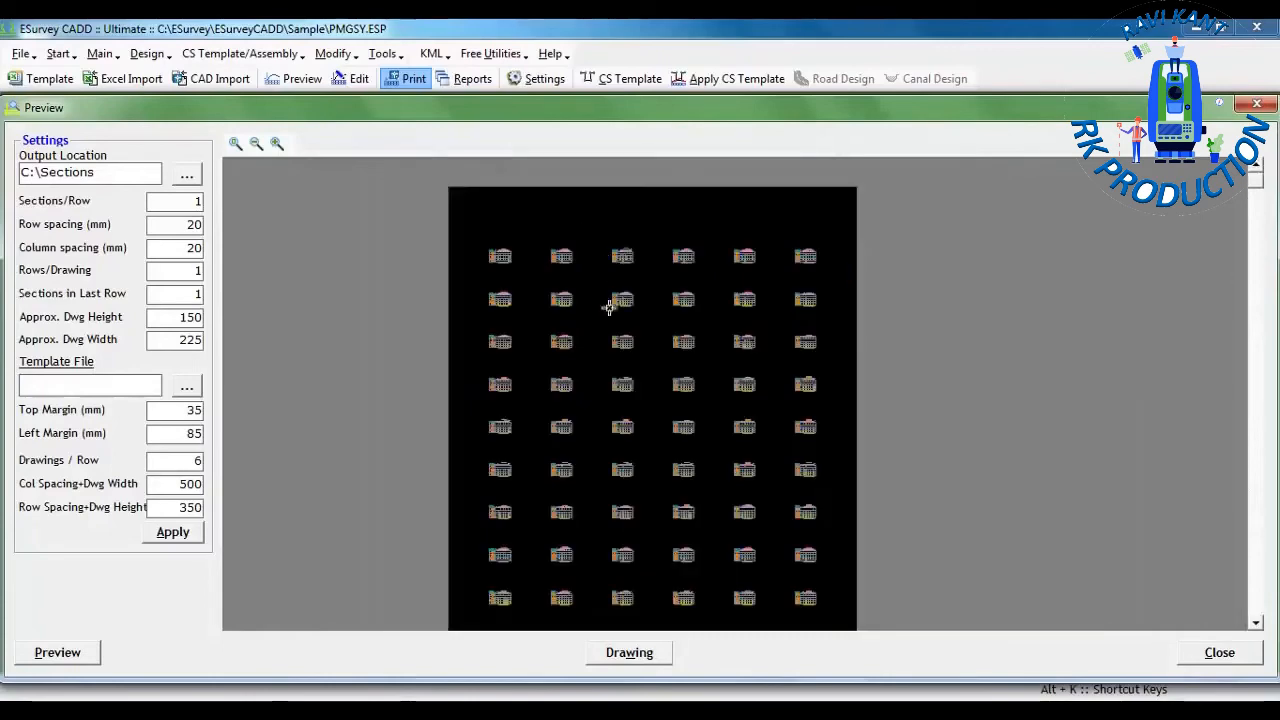
left_click(189, 387)
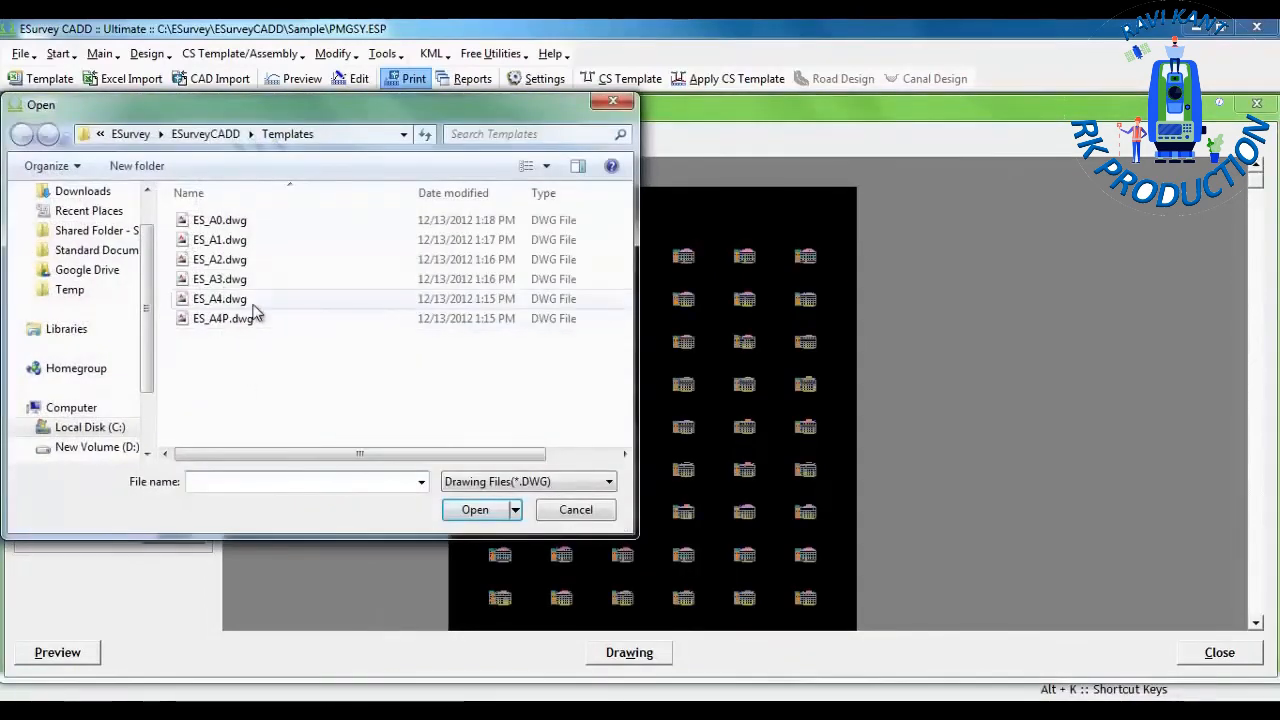
left_click(252, 297)
left_click(475, 511)
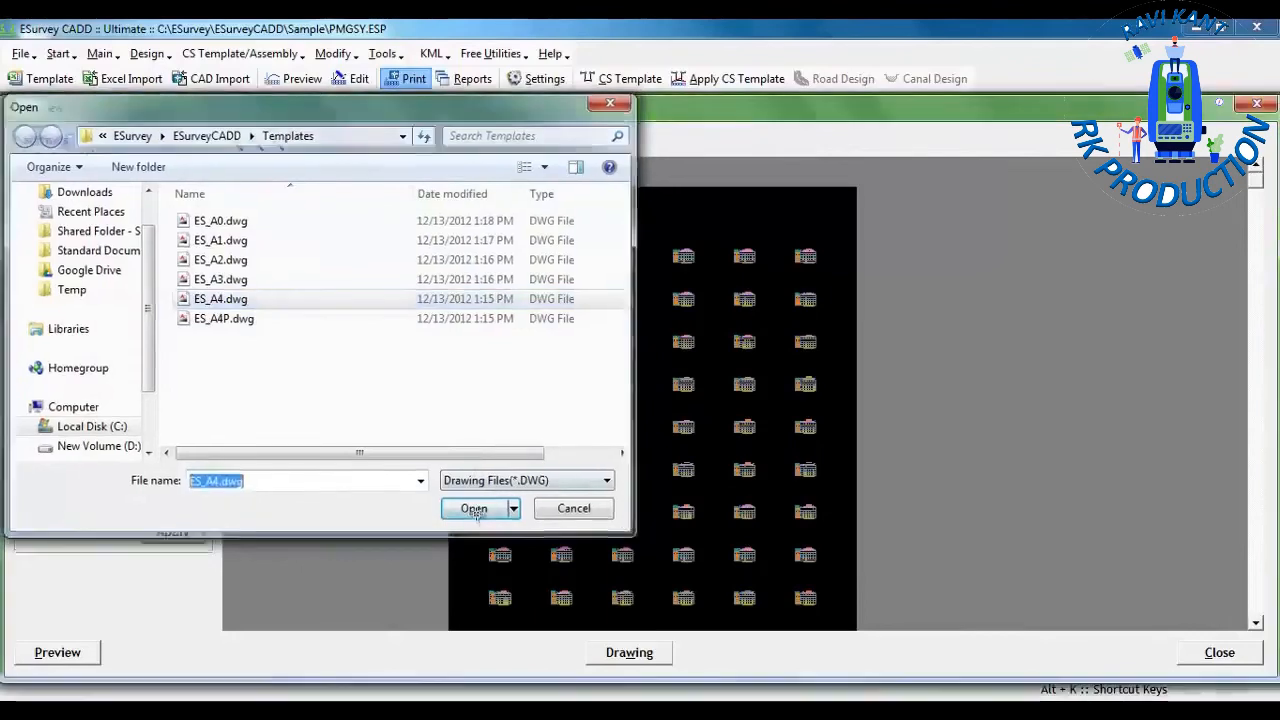
left_click(196, 533)
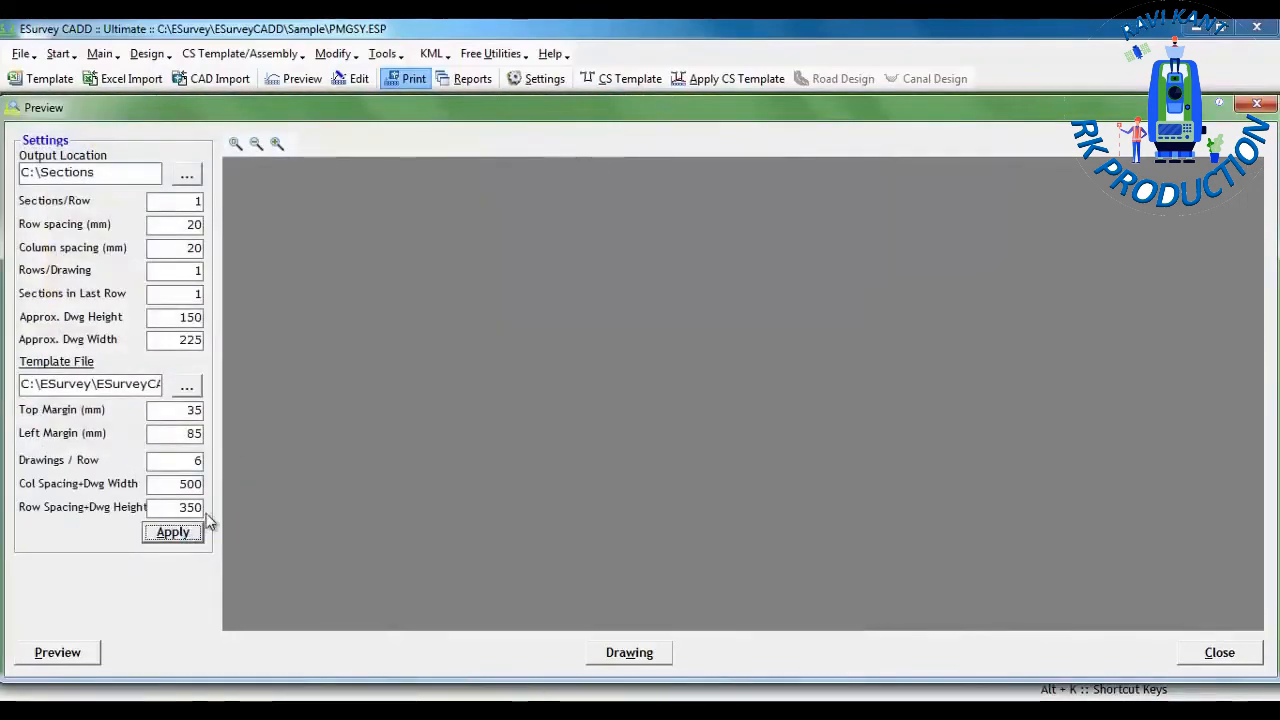
- Inspect the cross sections framed in the A4 template and generate the CAD drawing from the print preview
left_click_drag(605, 196, 916, 403)
scroll(511, 291, "down", 2)
scroll(608, 288, "down", 6)
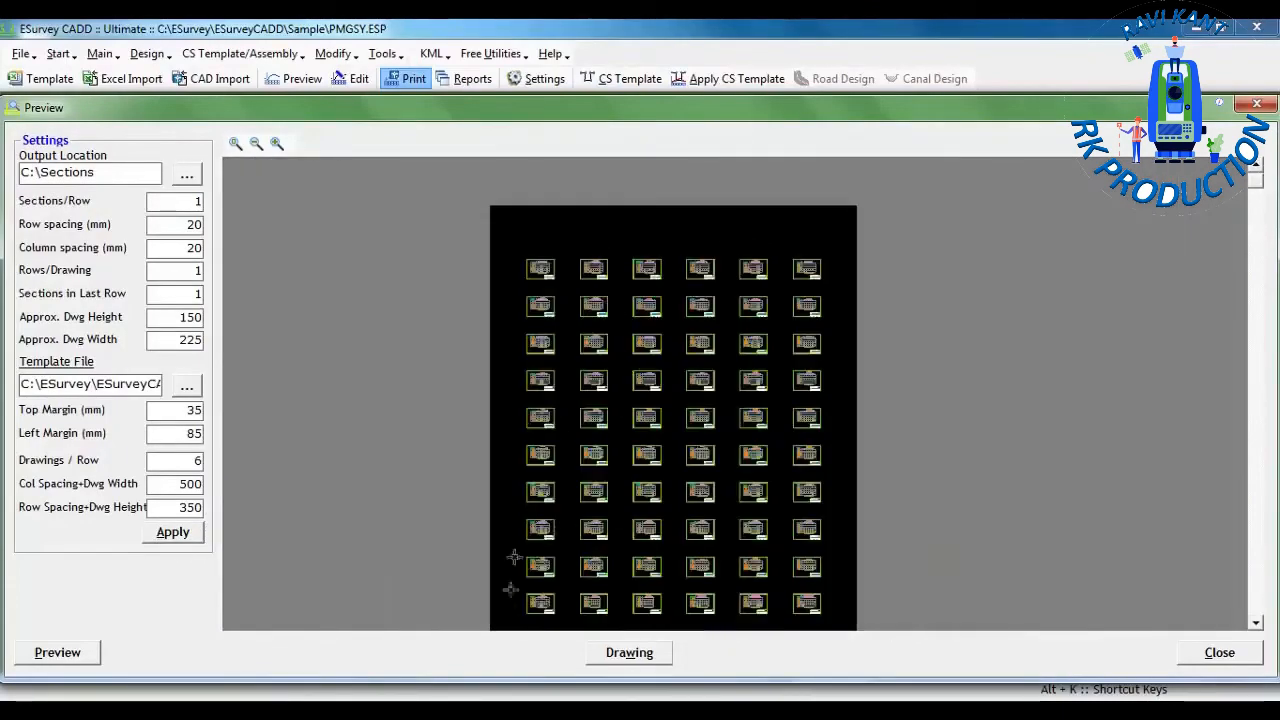
left_click(637, 656)
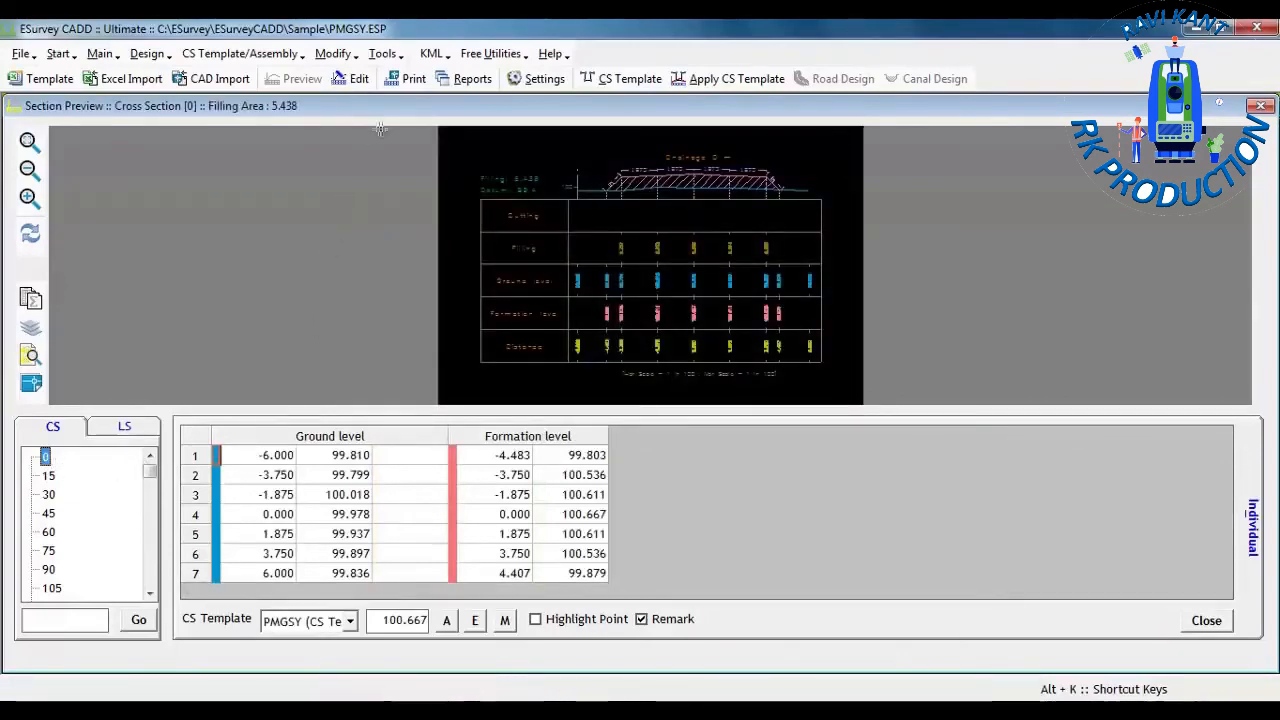
- Generate a spreadsheet volume report between Ground level and Formation level for sections 0 to 990
left_click(486, 79)
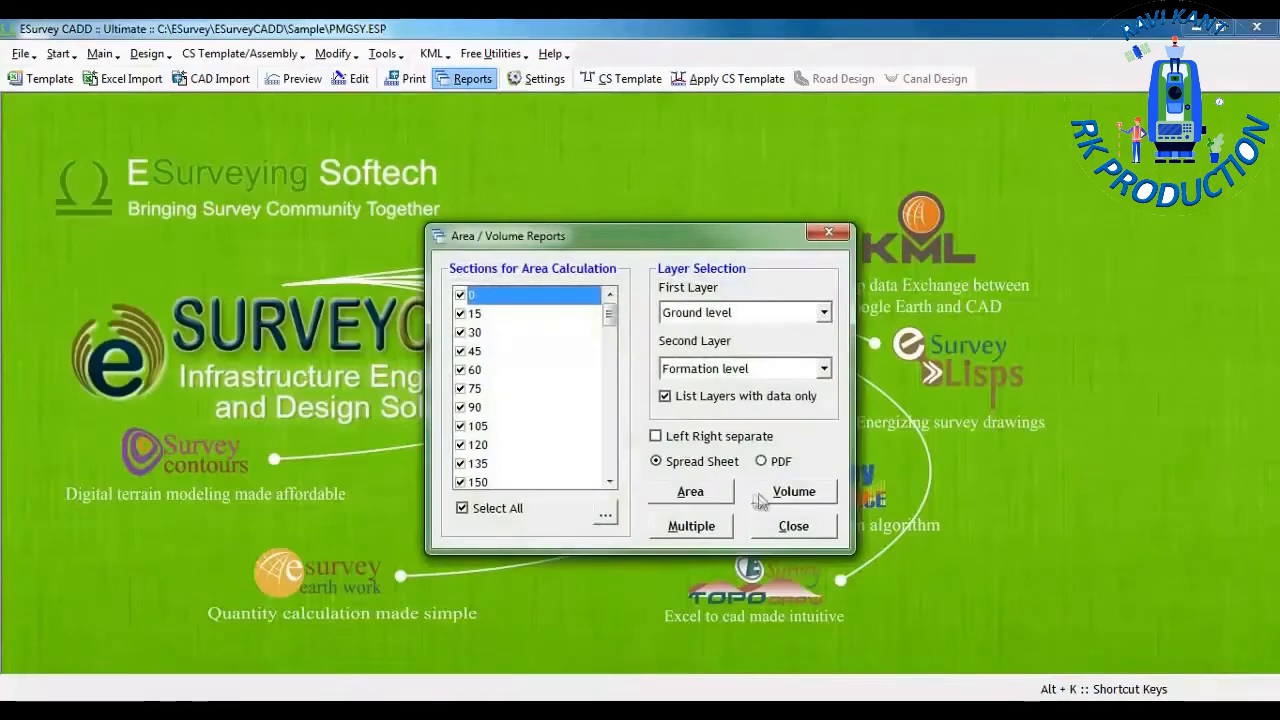
left_click(770, 500)
left_click(590, 440)
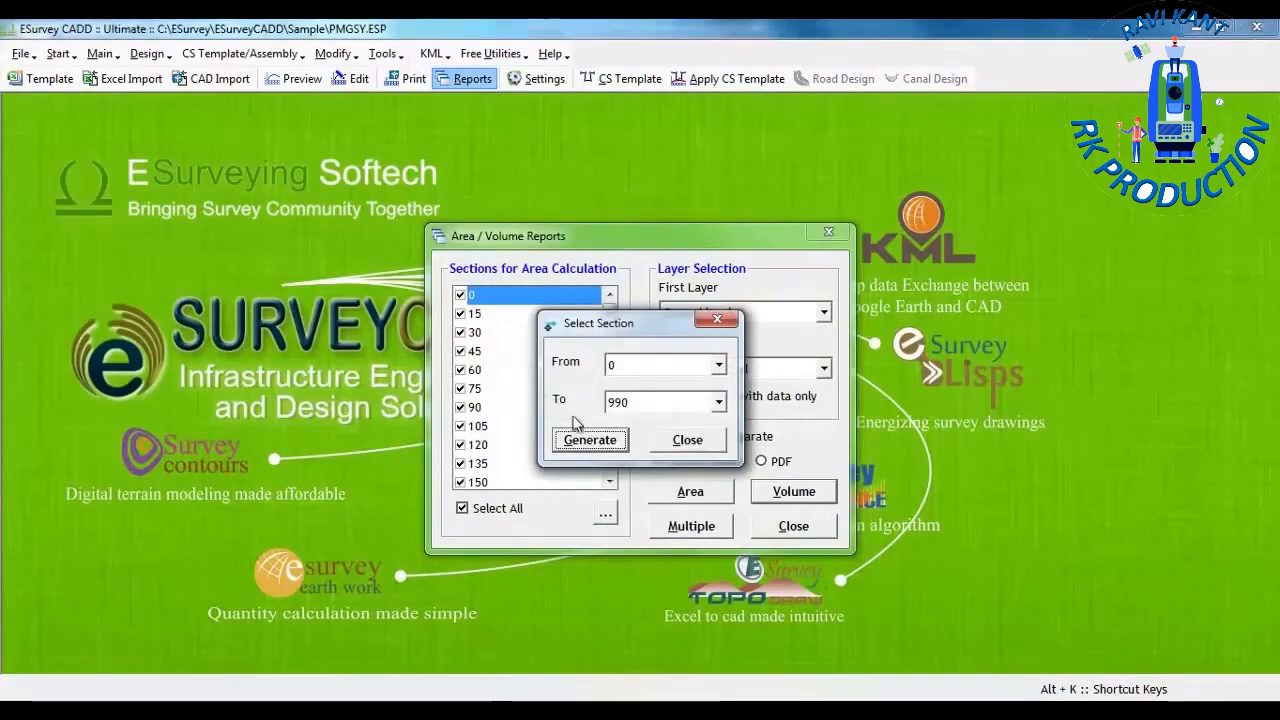
left_click(626, 441)
left_click(660, 406)
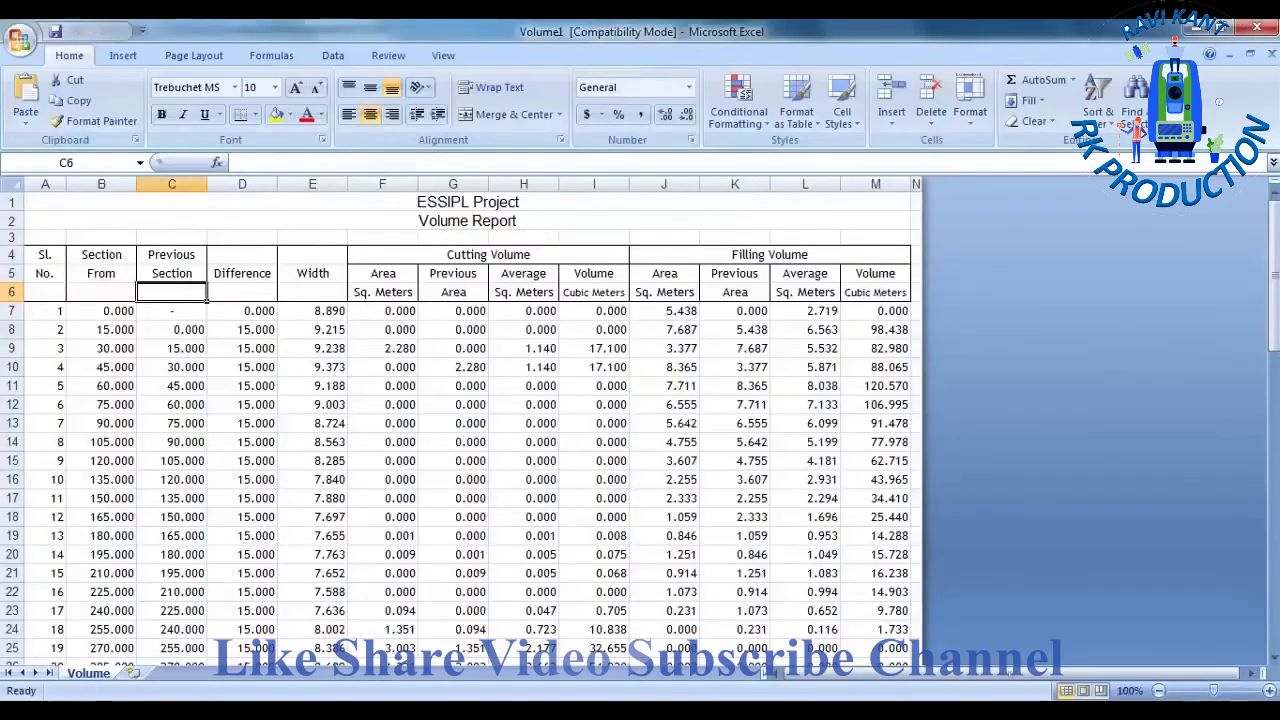
- Review the cutting and filling volumes down to the totals row, and close the spreadsheet and the Area / Volume Reports dialog
left_click(785, 481)
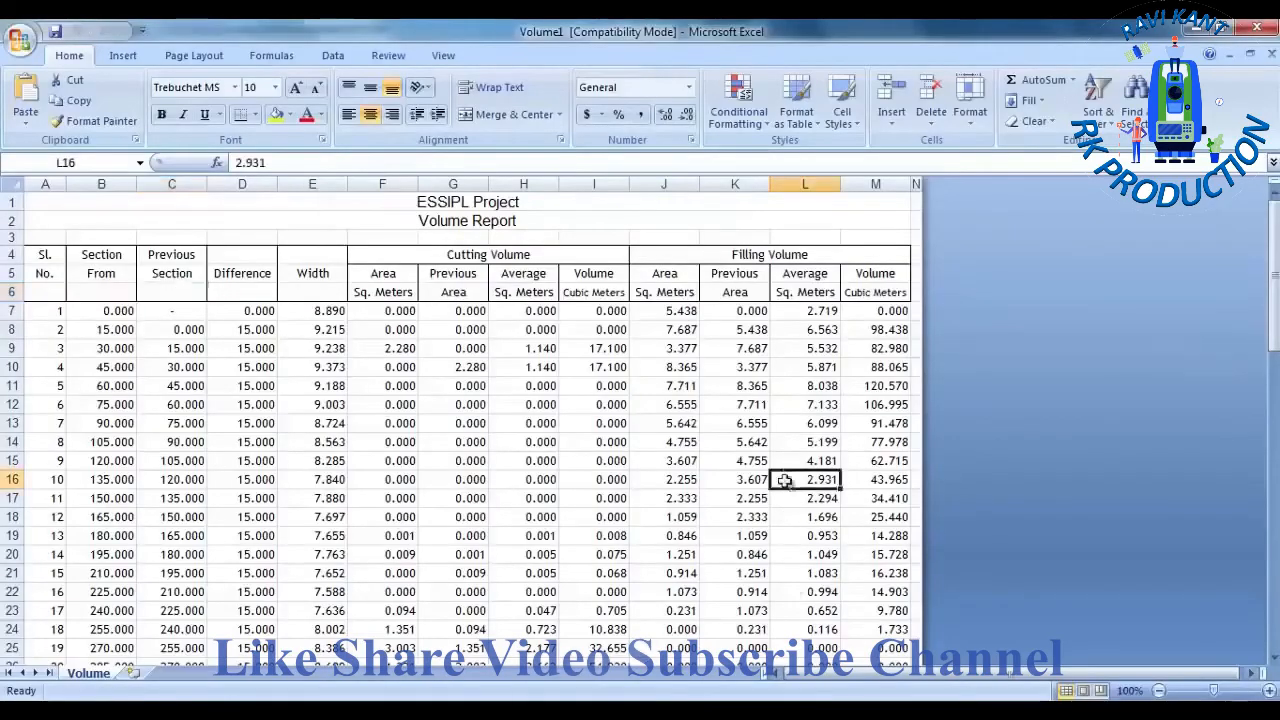
scroll(792, 451, "down", 18)
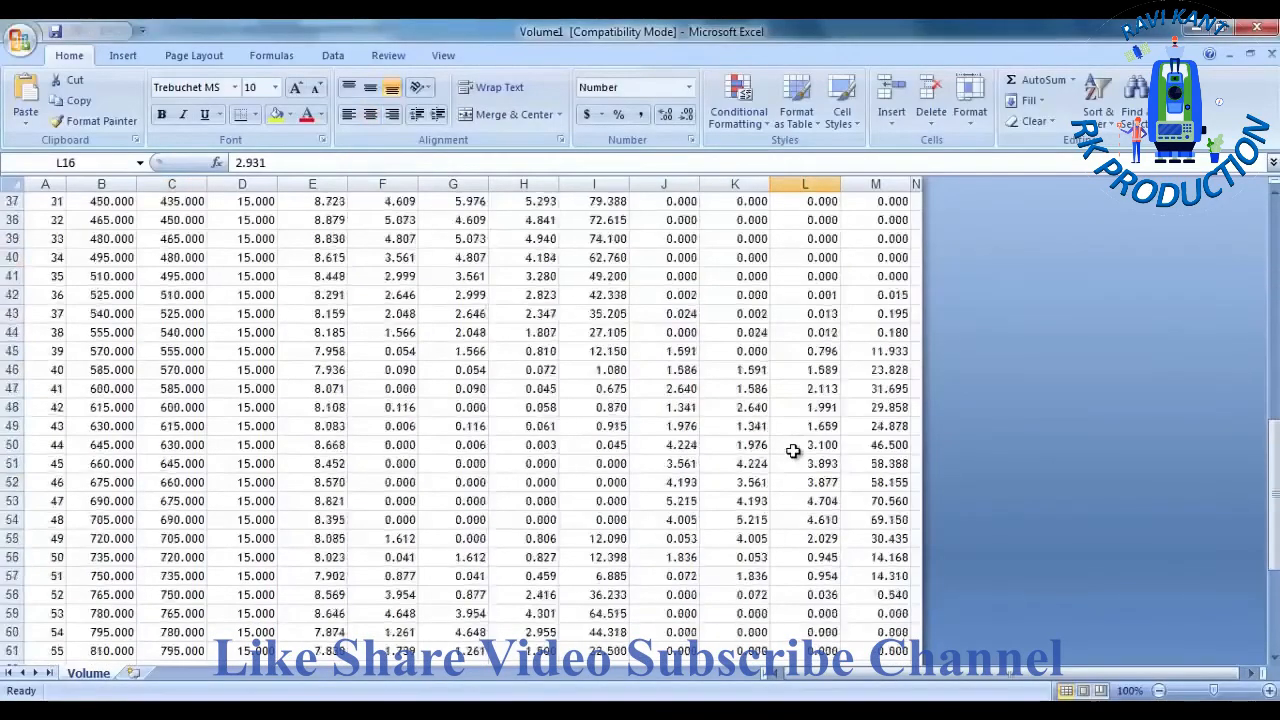
scroll(794, 451, "down", 4)
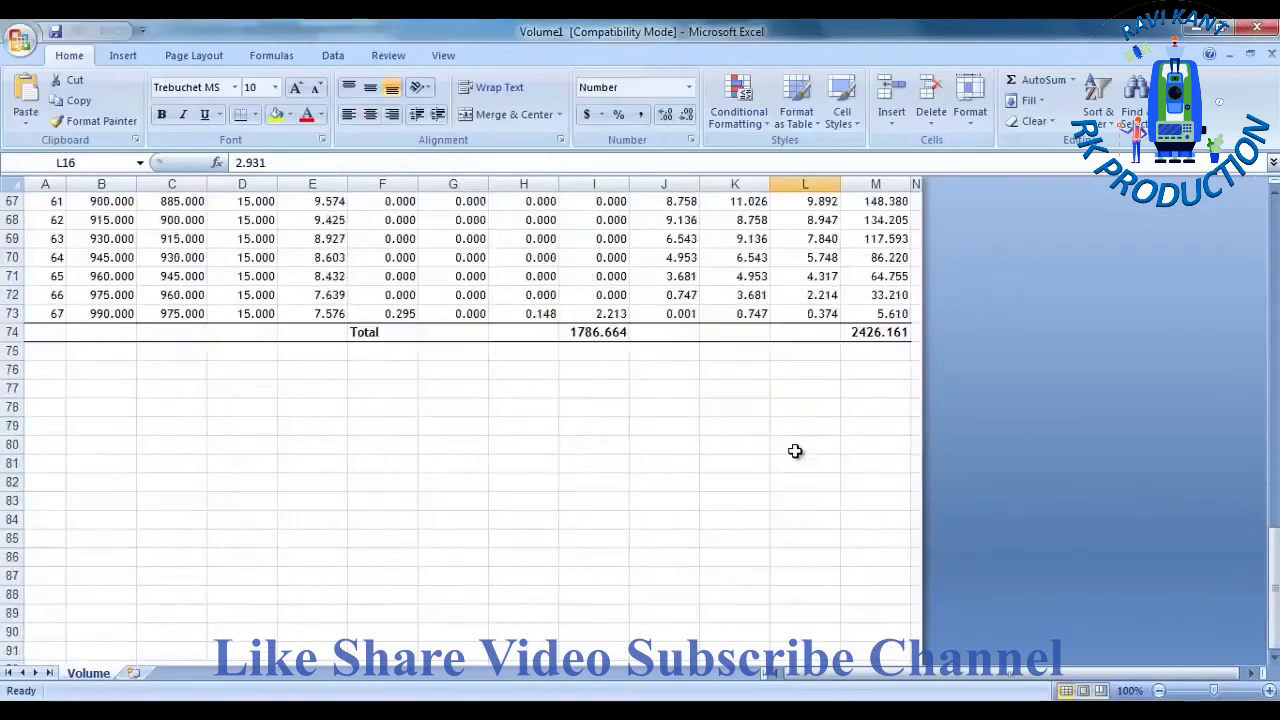
left_click(1259, 27)
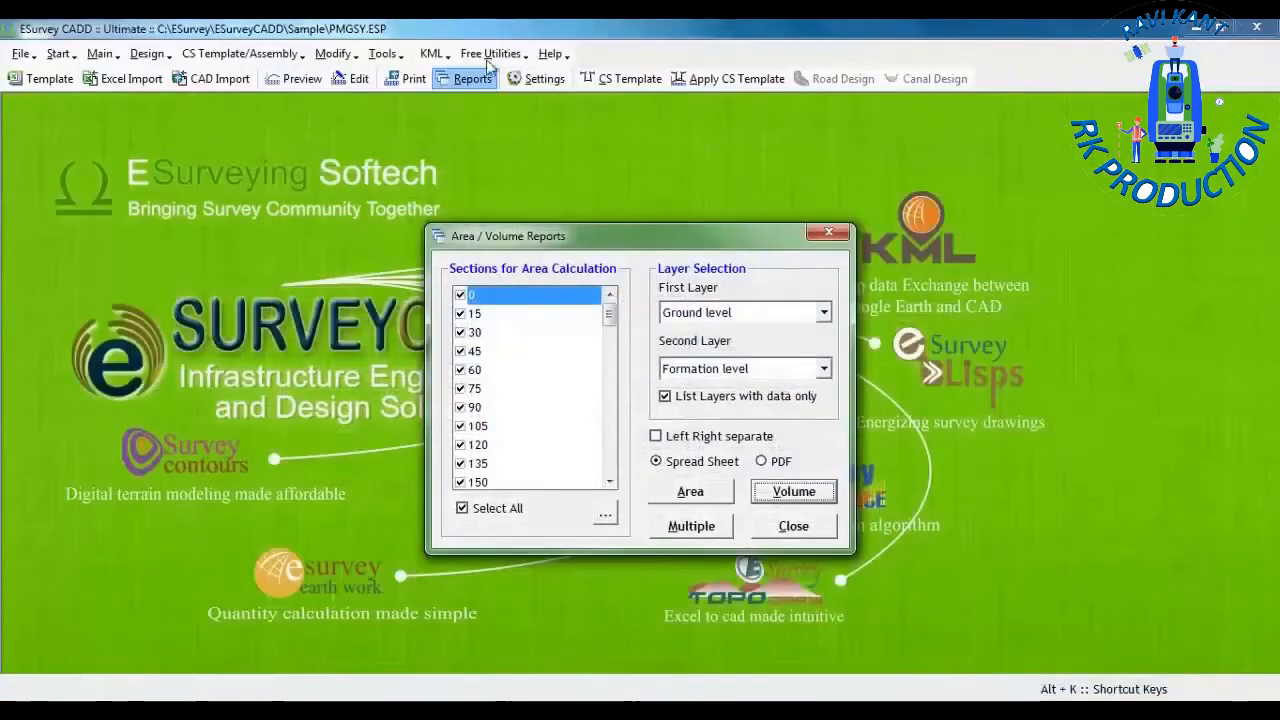
left_click(828, 233)
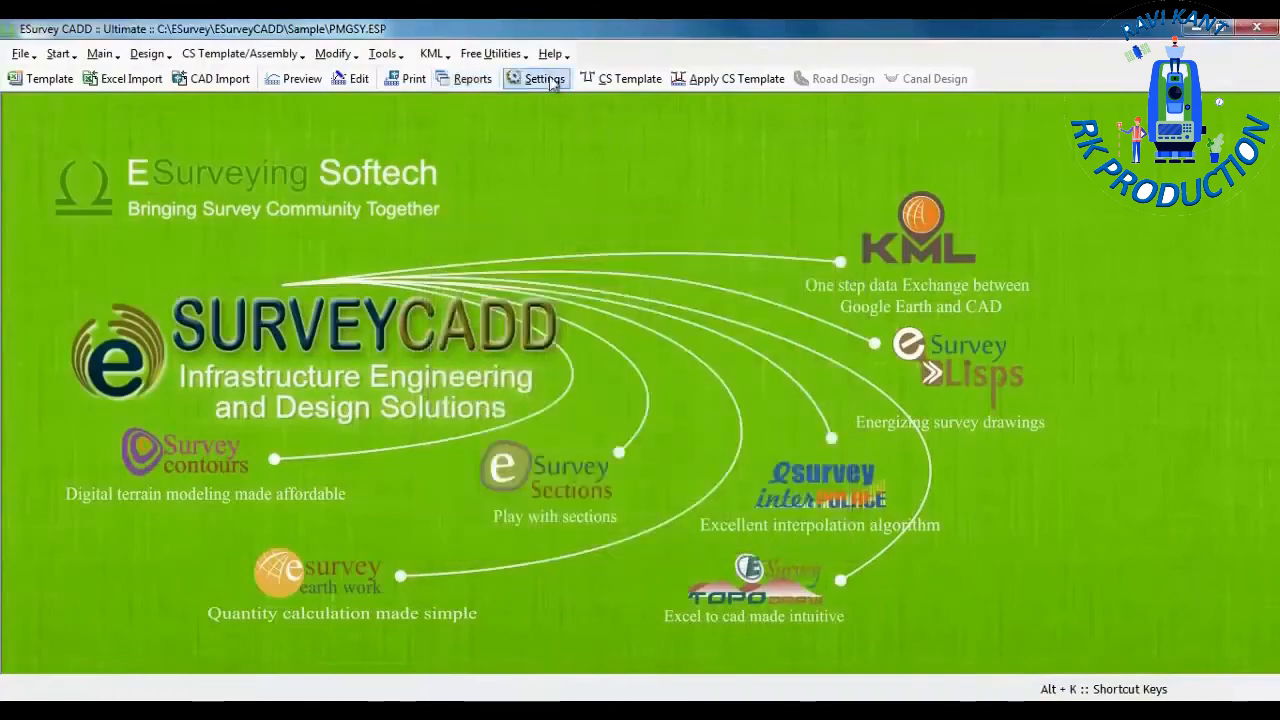
- Examine the available volume calculation methods in the Basic project settings
left_click(543, 78)
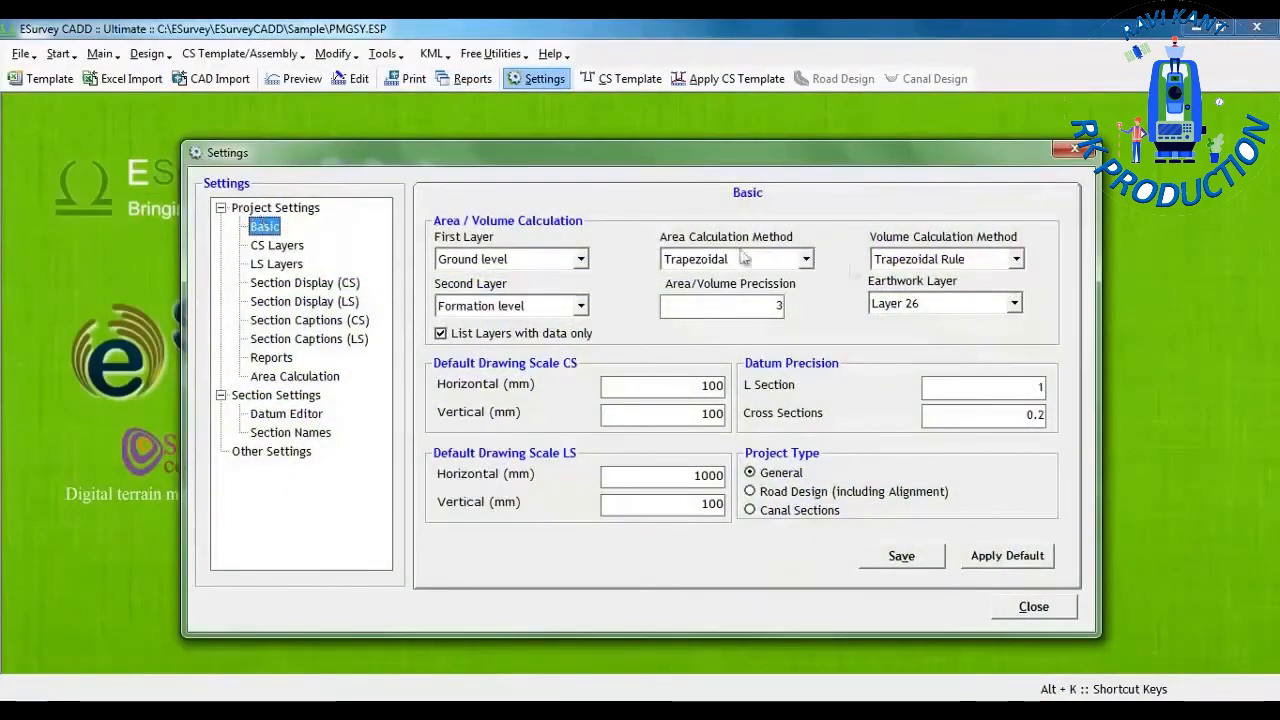
left_click(988, 262)
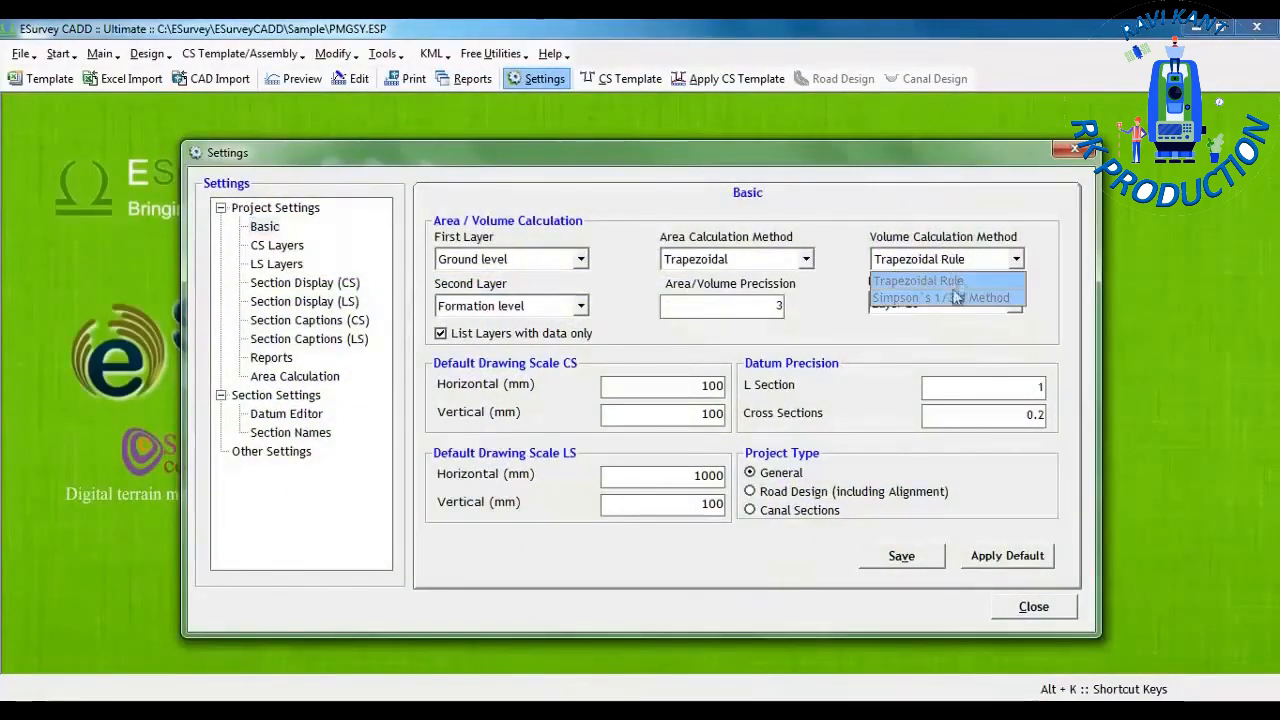
left_click(948, 383)
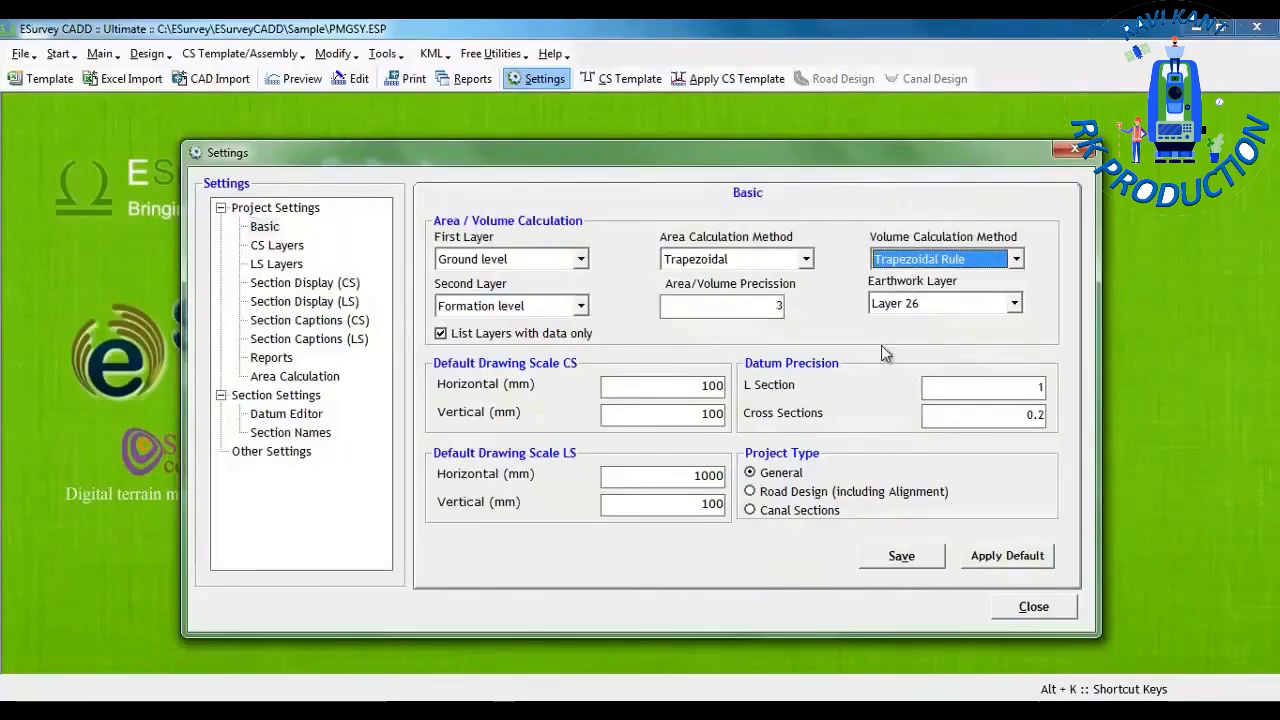